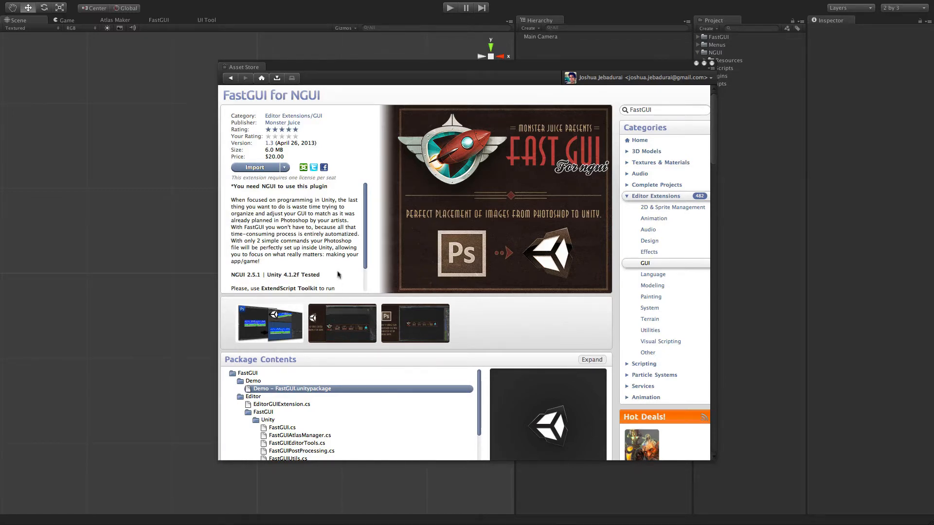
# Look through the package contents of FastGUI for NGUI and close the Asset Store window
pyautogui.scroll(-15, 339, 272)
pyautogui.scroll(15, 340, 269)
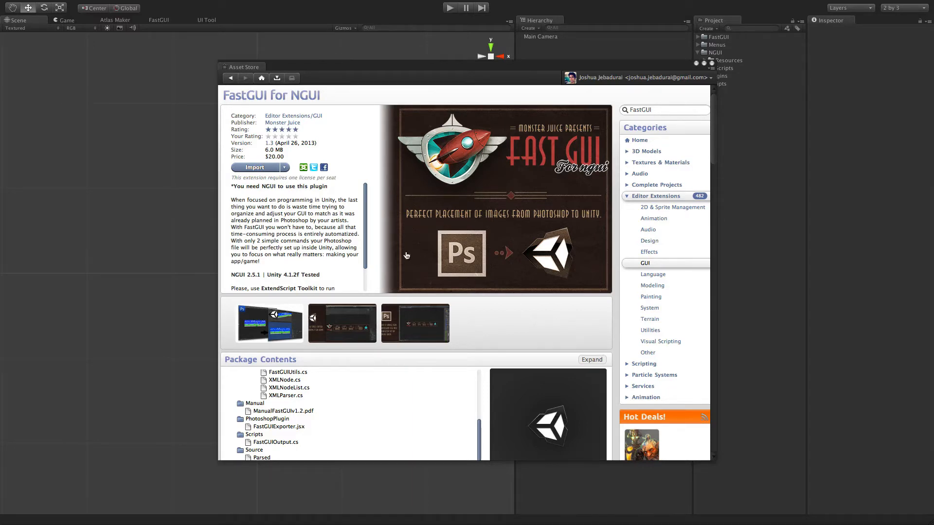
pyautogui.click(711, 63)
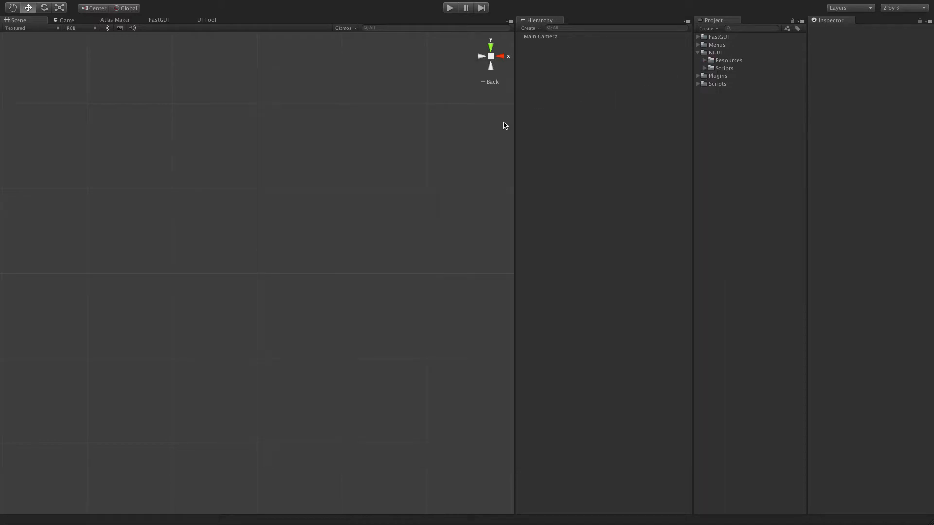
# Collapse the NGUI folder and expand FastGUI and its PhotoshopPlugin subfolder to show the FastGUIExporter script
pyautogui.click(698, 53)
pyautogui.click(698, 37)
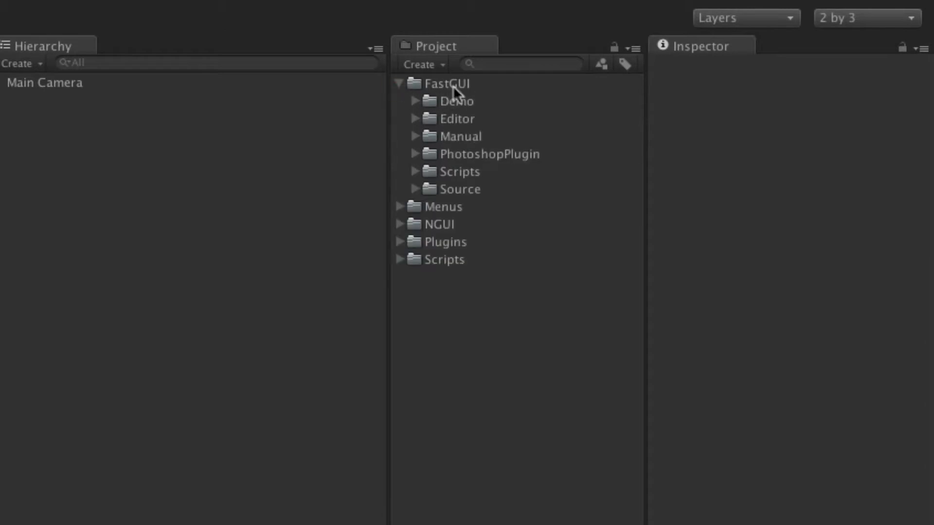
pyautogui.click(416, 100)
pyautogui.click(416, 101)
pyautogui.click(419, 155)
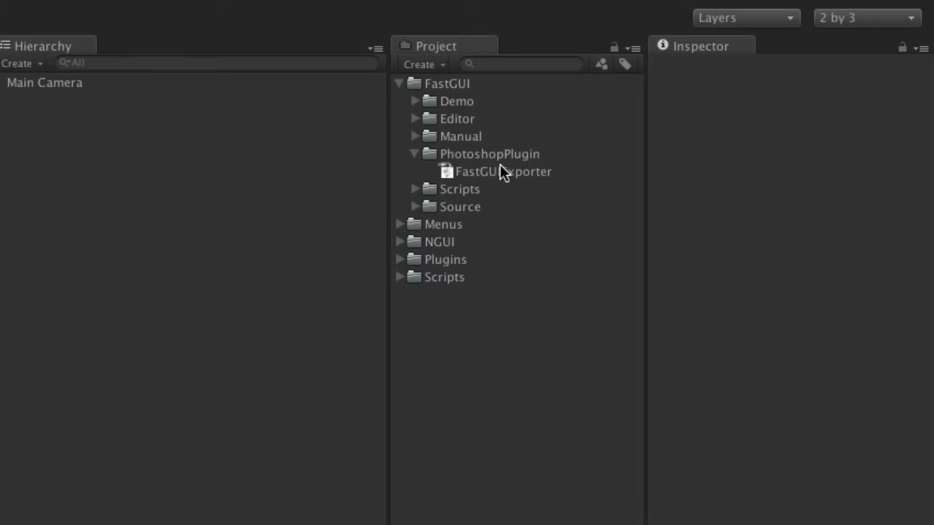
# Open the MainMenu file from the _PSD subfolder of the Menus folder
pyautogui.click(400, 224)
pyautogui.click(415, 242)
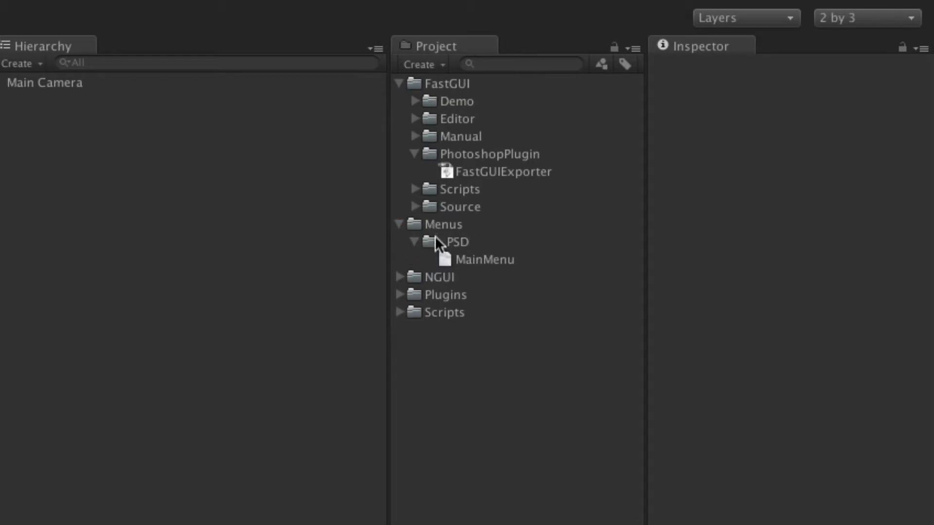
pyautogui.doubleClick(485, 260)
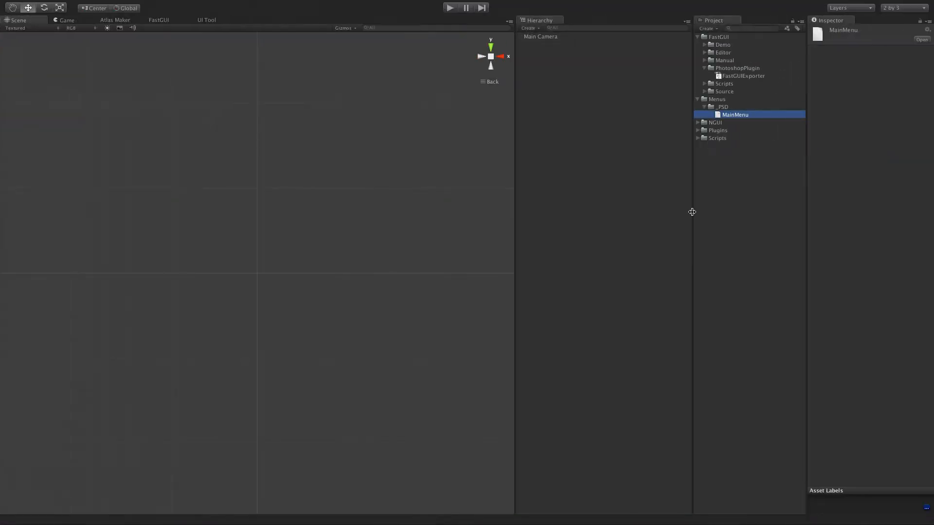
# Open ManualFastGUIv1.2 from the project's Manual folder and skim through to the widget naming prefixes
pyautogui.click(705, 59)
pyautogui.doubleClick(732, 68)
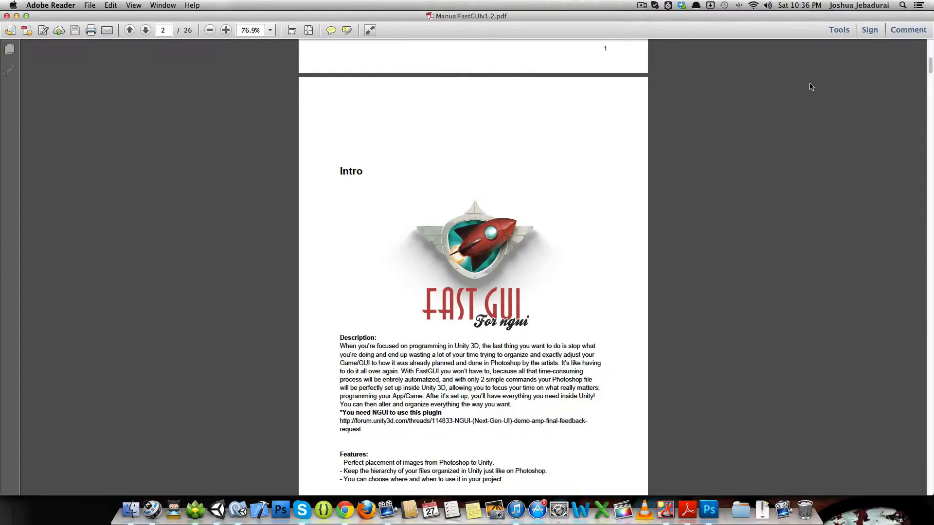
pyautogui.scroll(-20, 730, 224)
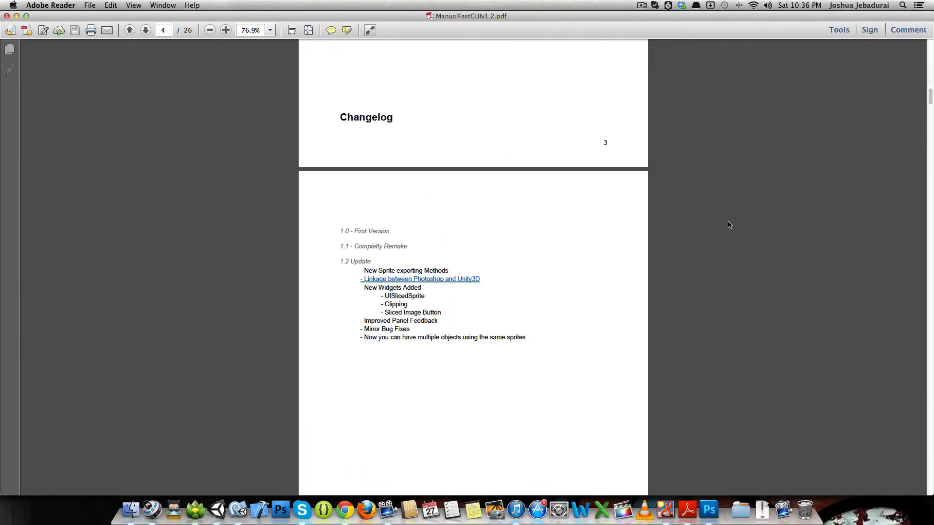
pyautogui.scroll(-20, 730, 225)
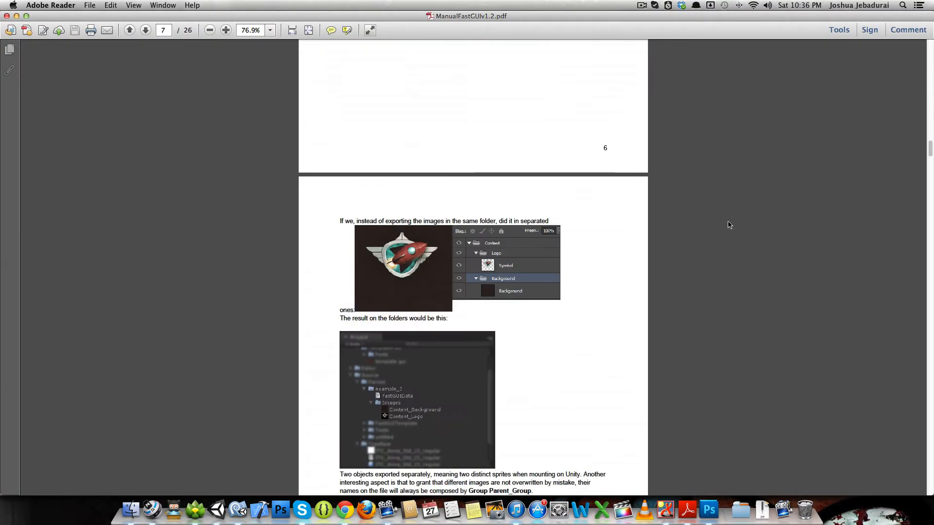
pyautogui.scroll(-10, 729, 225)
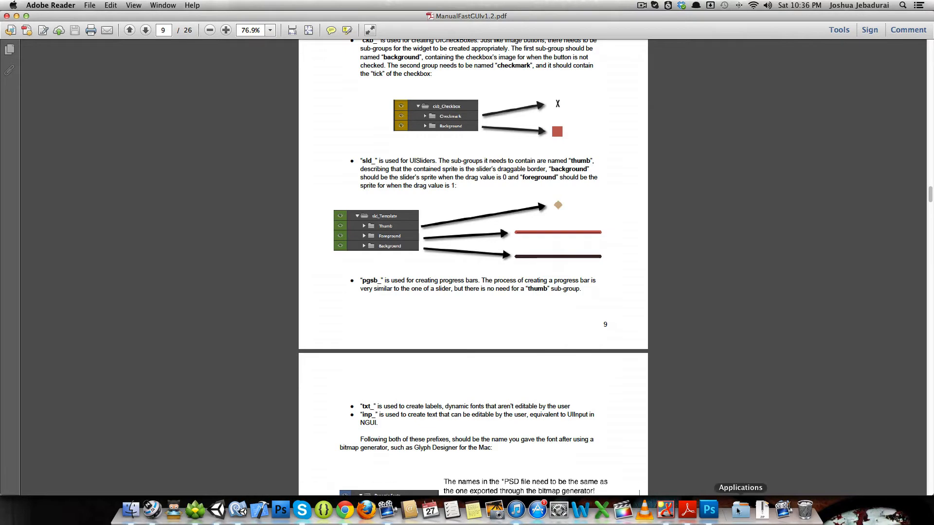
# Switch to Photoshop and collapse the sld_LoveMeter, PopupMenu and ibtn_Heart layer groups
pyautogui.click(709, 510)
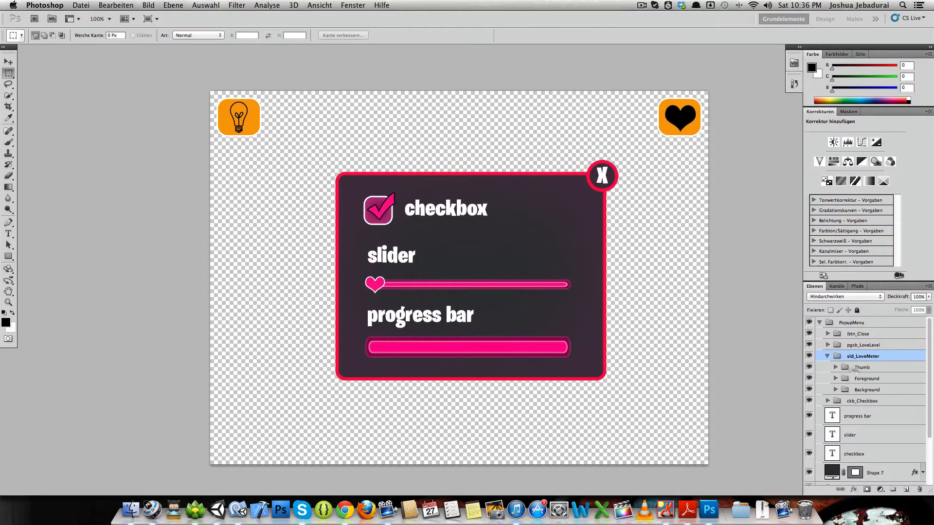
pyautogui.click(827, 356)
pyautogui.click(820, 323)
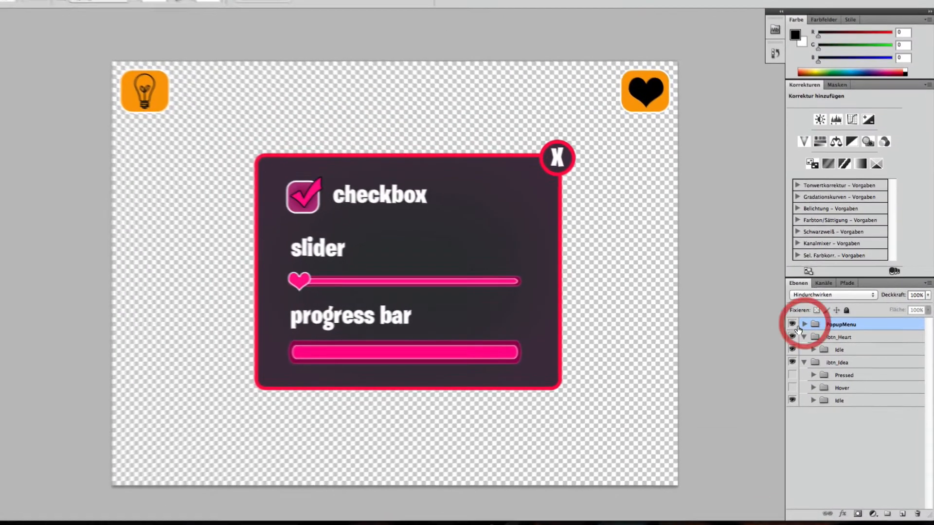
pyautogui.click(820, 334)
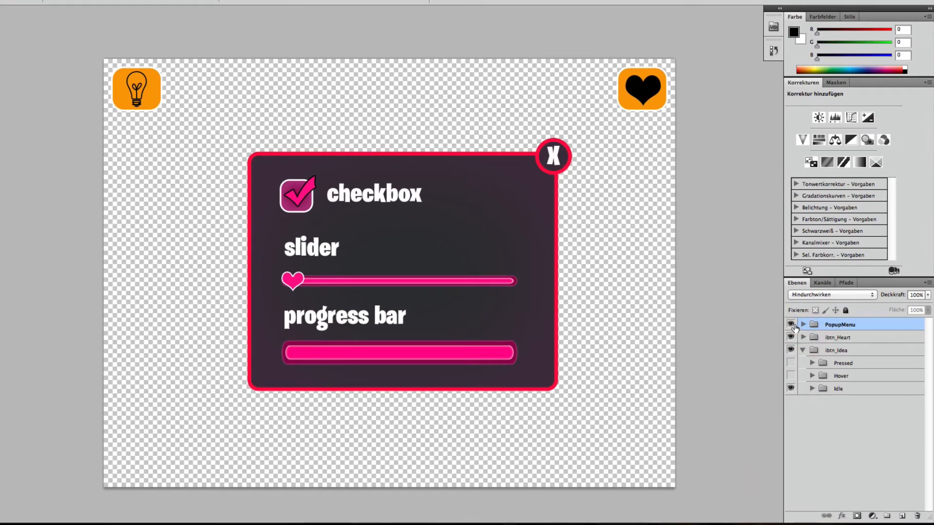
# Hide the PopupMenu layer group so only the two icon buttons remain on the canvas
pyautogui.click(791, 324)
pyautogui.click(791, 324)
pyautogui.click(792, 325)
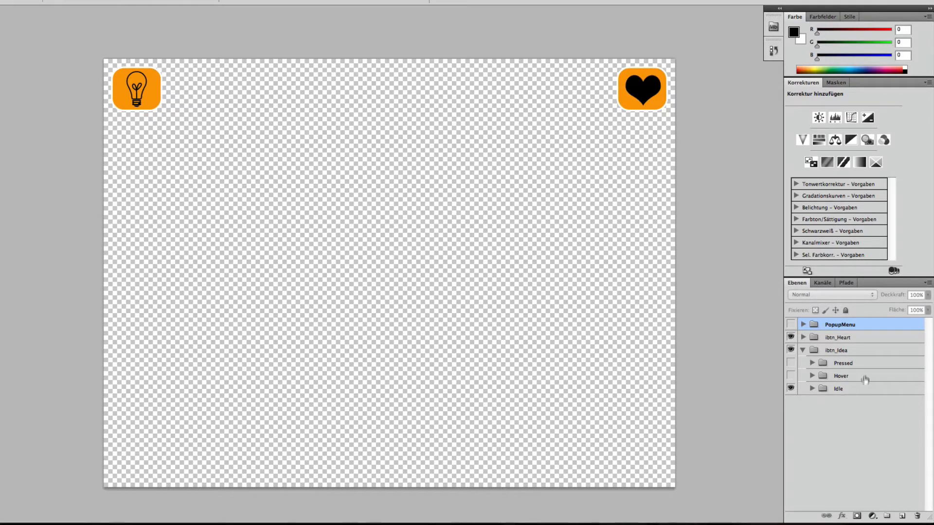
# Examine the layers inside the Idle and Pressed subgroups of ibtn_Idea, collapsing each again
pyautogui.click(812, 389)
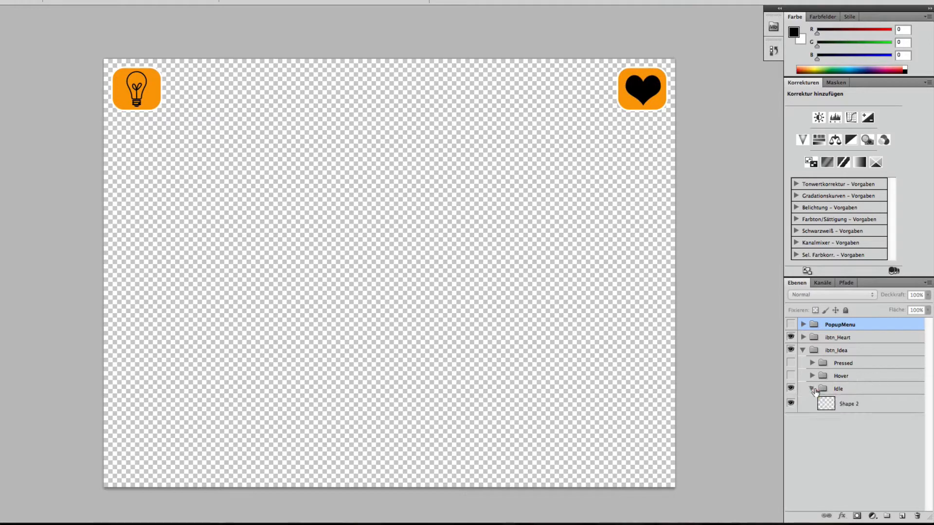
pyautogui.click(812, 389)
pyautogui.click(812, 390)
pyautogui.click(813, 389)
pyautogui.click(812, 363)
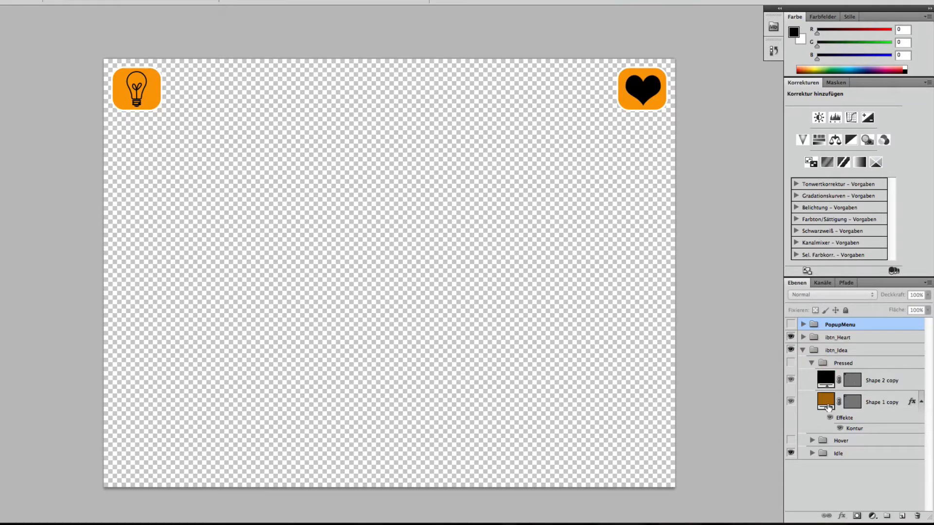
pyautogui.click(812, 364)
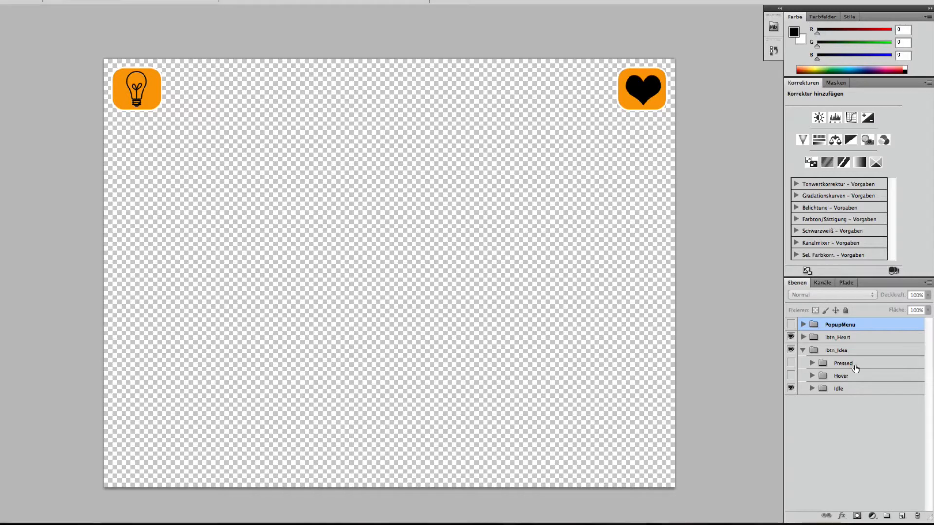
# Preview the Pressed state of ibtn_Idea by toggling its visibility, and check the subgroups of ibtn_Heart
pyautogui.click(790, 363)
pyautogui.click(790, 363)
pyautogui.click(803, 338)
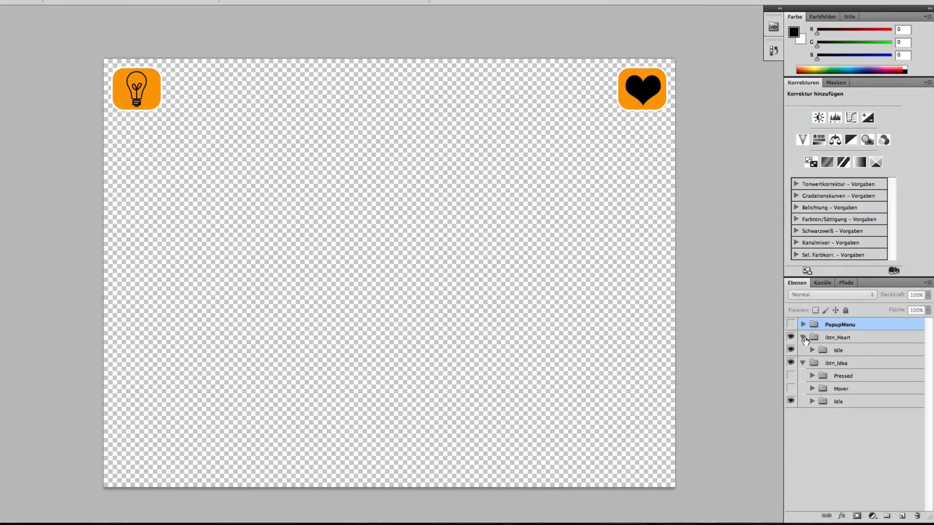
pyautogui.click(804, 339)
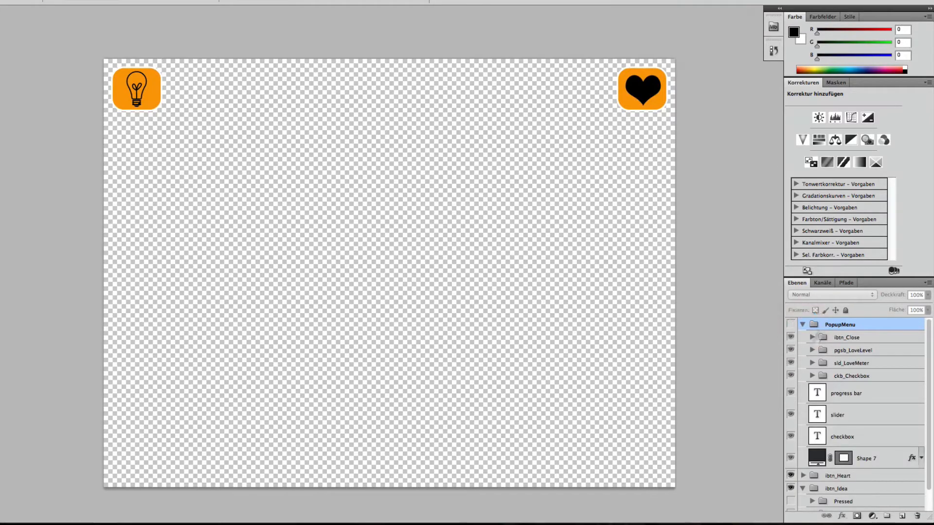
# Collapse ibtn_Idea, hide the ibtn_Idea and ibtn_Heart groups, and show the PopupMenu group
pyautogui.click(803, 489)
pyautogui.click(791, 488)
pyautogui.click(791, 476)
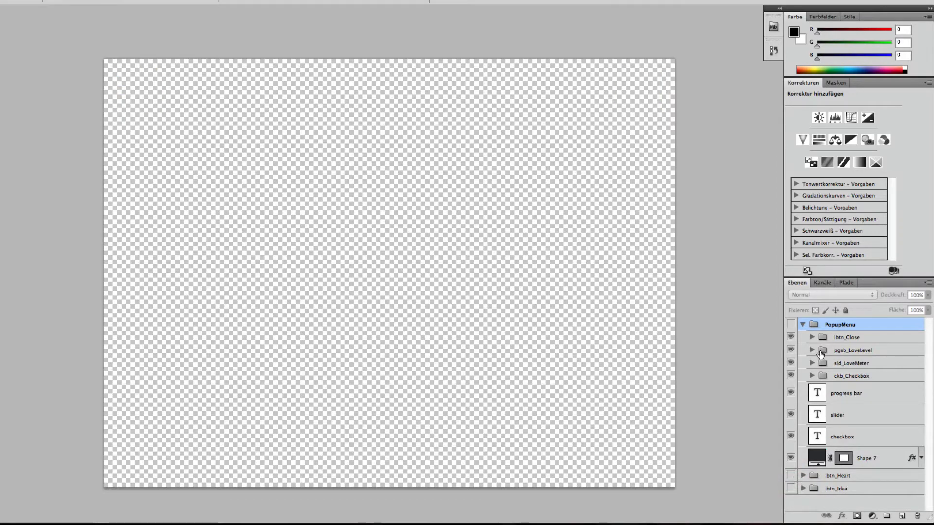
pyautogui.click(791, 325)
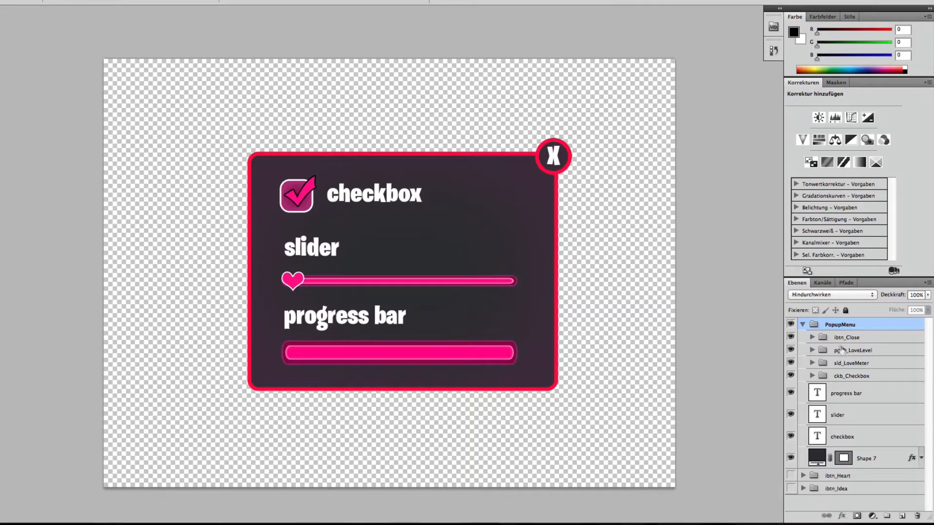
# Toggle the visibility of ibtn_Close, pgsb_LoveLevel and sld_LoveMeter off and on to identify each widget
pyautogui.click(791, 337)
pyautogui.click(791, 337)
pyautogui.click(791, 351)
pyautogui.click(791, 350)
pyautogui.click(791, 363)
pyautogui.click(792, 363)
# Compare the subgroups of the sld_LoveMeter slider and the pgsb_LoveLevel progress bar, leaving both collapsed
pyautogui.click(812, 363)
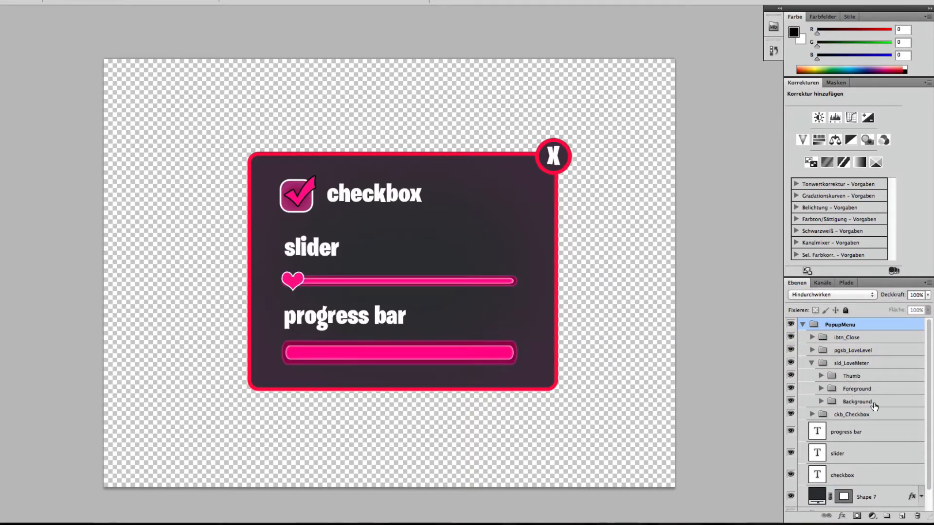
pyautogui.click(812, 363)
pyautogui.click(812, 350)
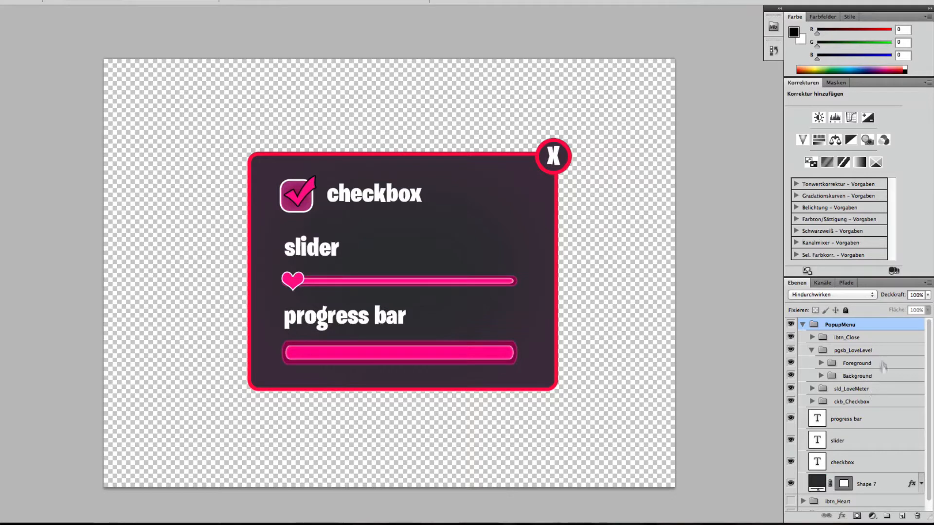
pyautogui.click(811, 388)
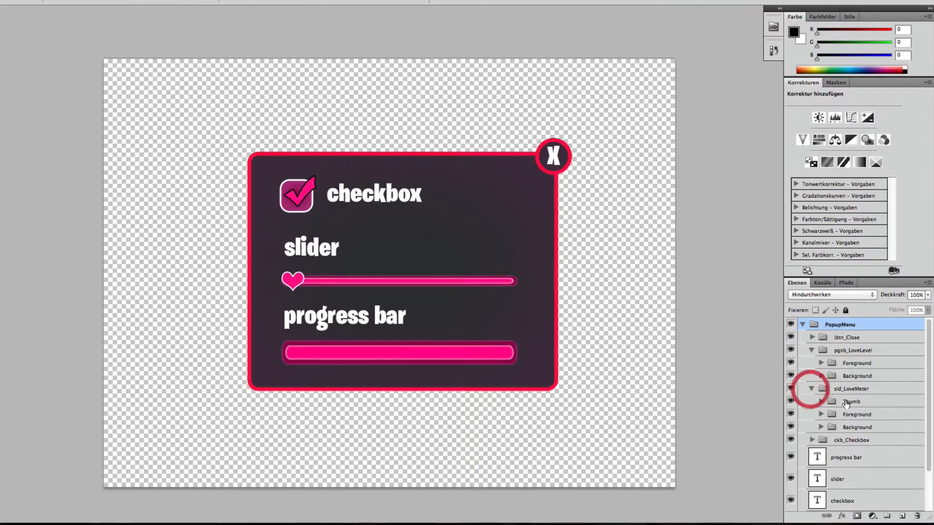
pyautogui.click(811, 389)
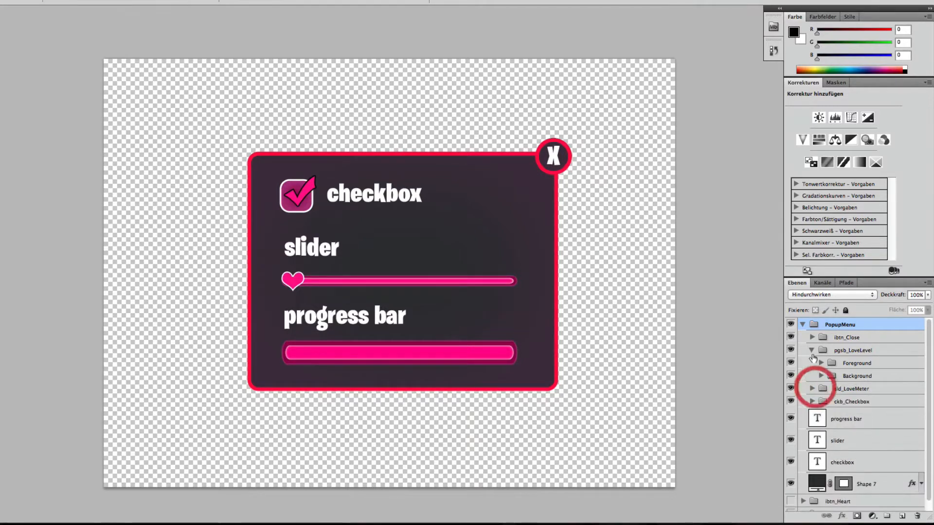
pyautogui.click(811, 350)
# Expand ckb_Checkbox and examine the shape layer inside its Background subgroup, collapsing that subgroup again
pyautogui.click(812, 376)
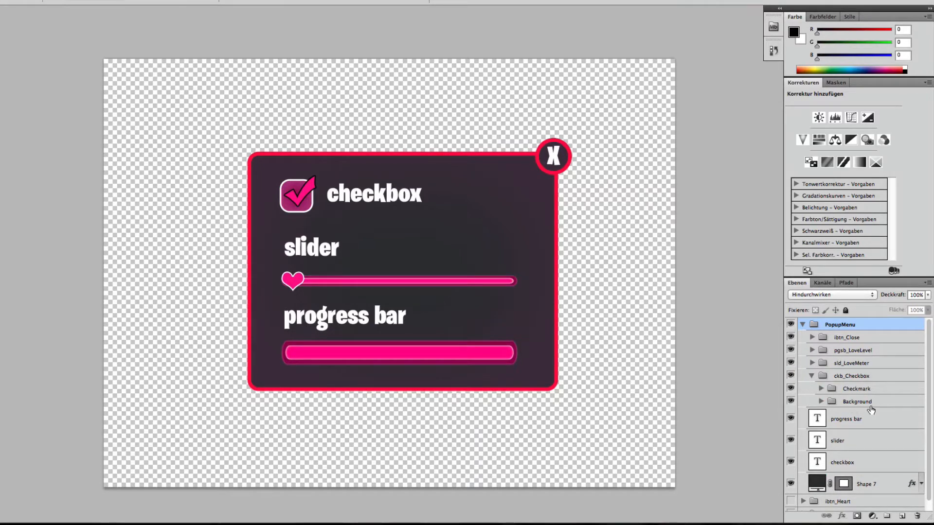
pyautogui.click(822, 402)
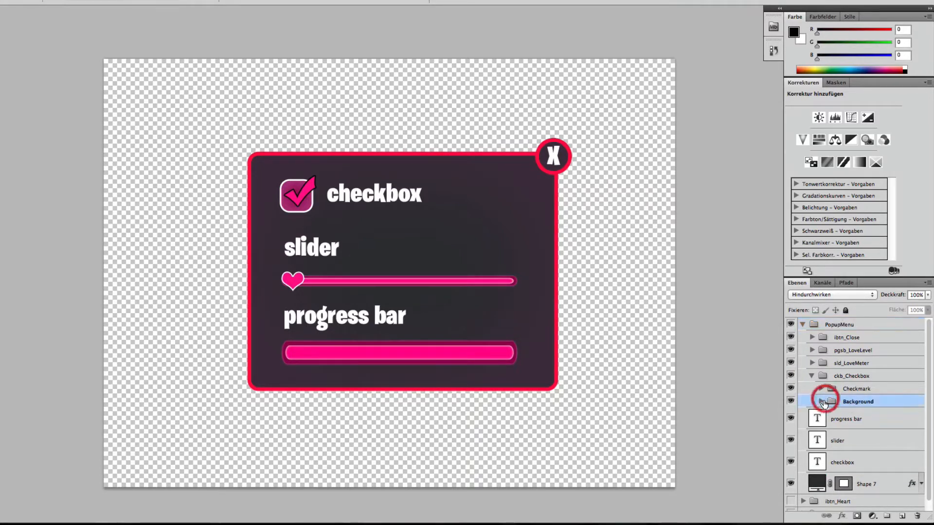
pyautogui.click(823, 402)
pyautogui.click(911, 422)
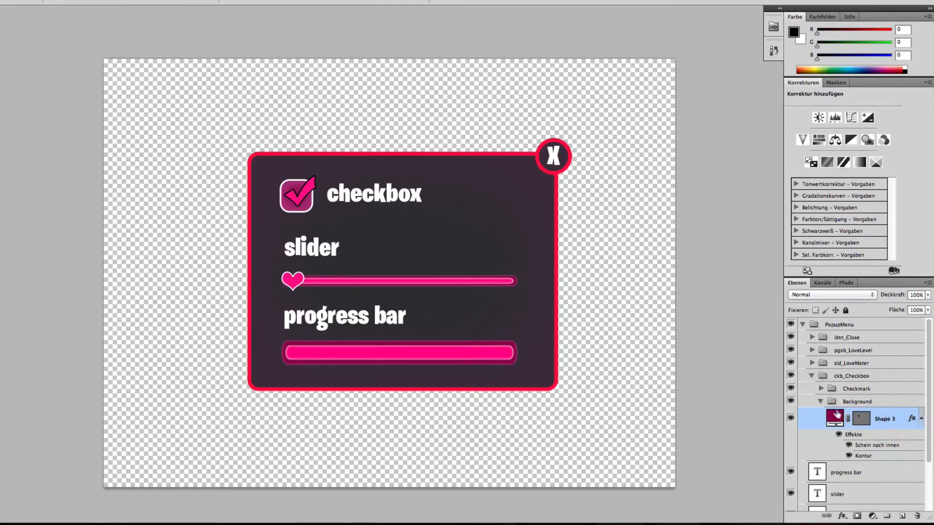
pyautogui.click(821, 403)
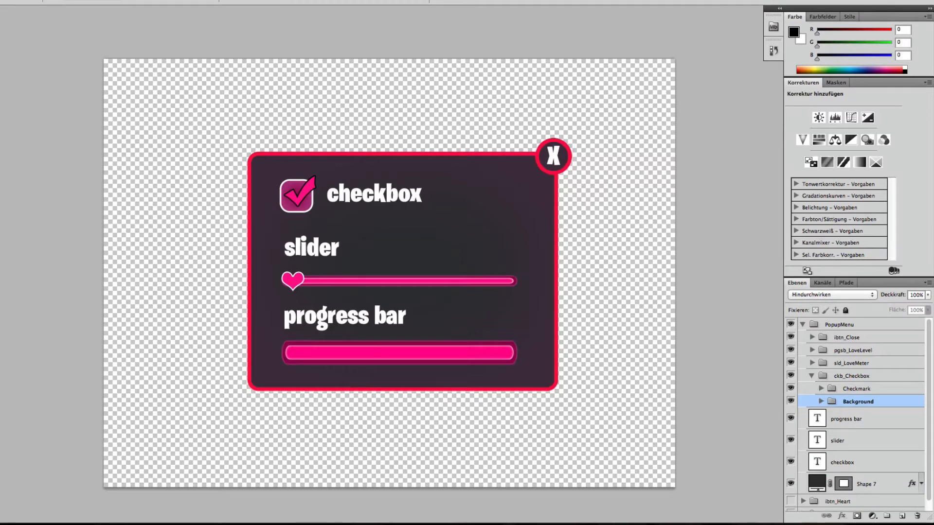
# Make the ibtn_Heart and ibtn_Idea groups visible again
pyautogui.scroll(-1, 823, 459)
pyautogui.click(791, 492)
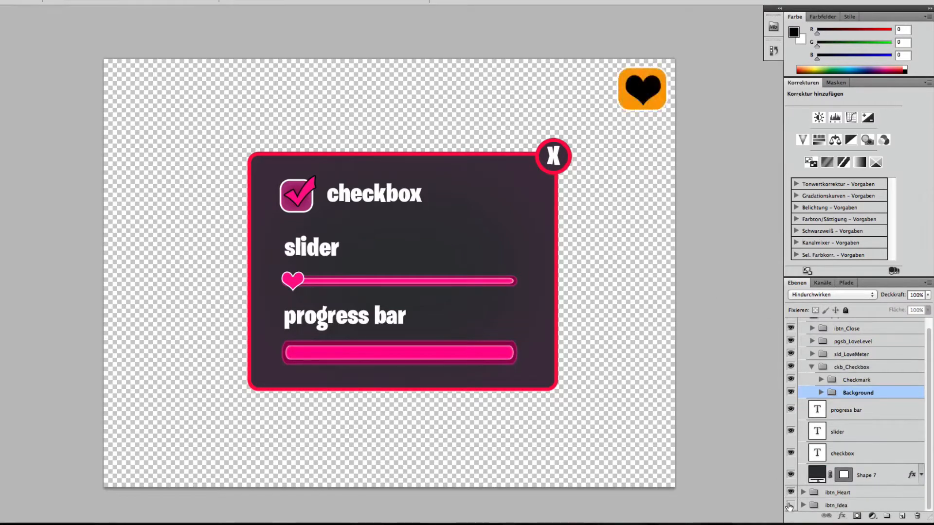
pyautogui.click(790, 506)
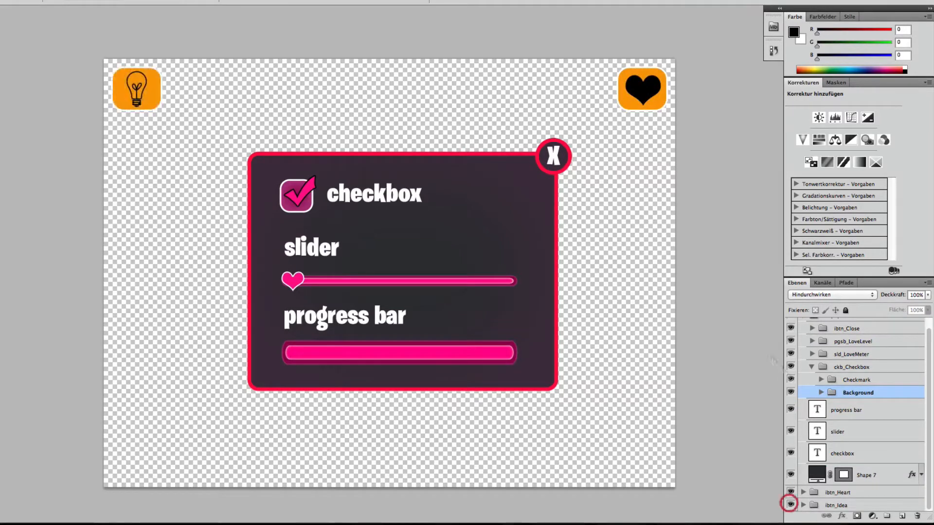
# Select the checkbox text layer, check the document's pixel dimensions in Image Size, and close the dialog
pyautogui.click(841, 451)
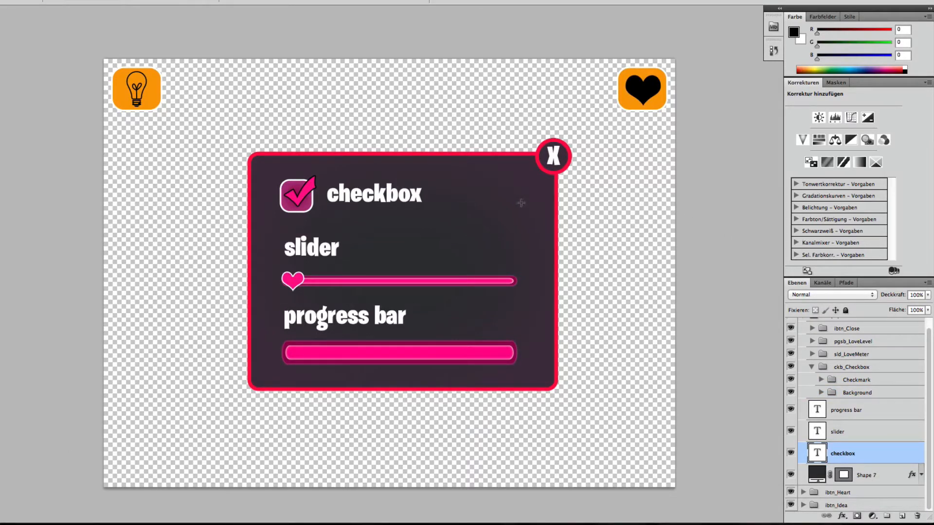
pyautogui.press('super+alt+i')
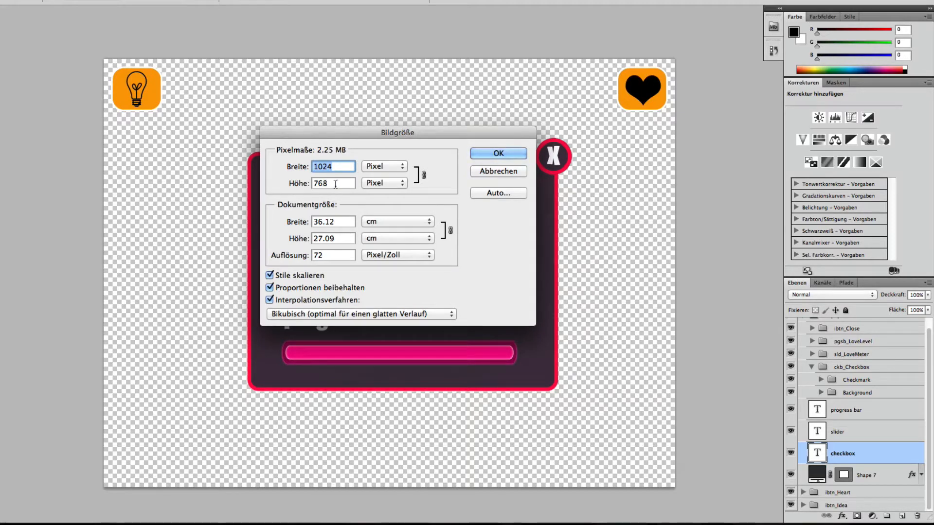
pyautogui.click(505, 157)
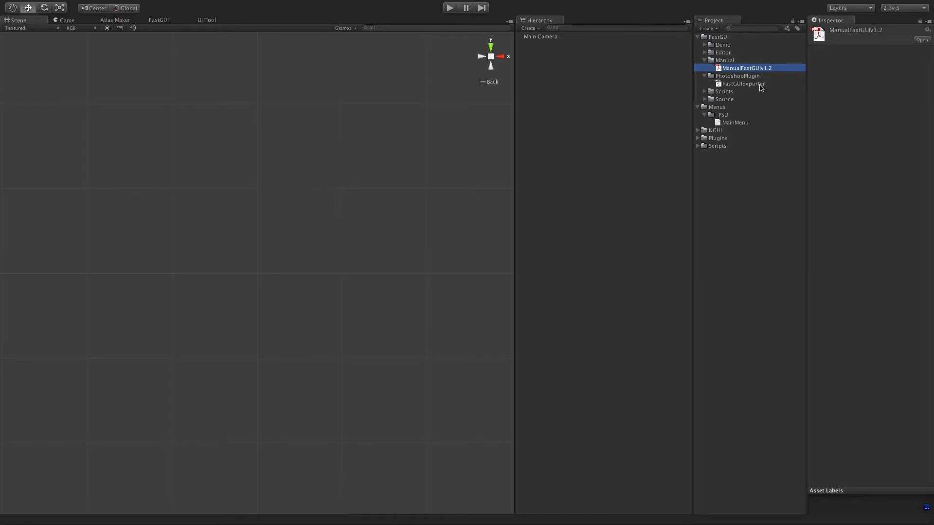
# Run the FastGUIExporter script in Photoshop and export the design's widgets to the project's Menus folder
pyautogui.doubleClick(760, 85)
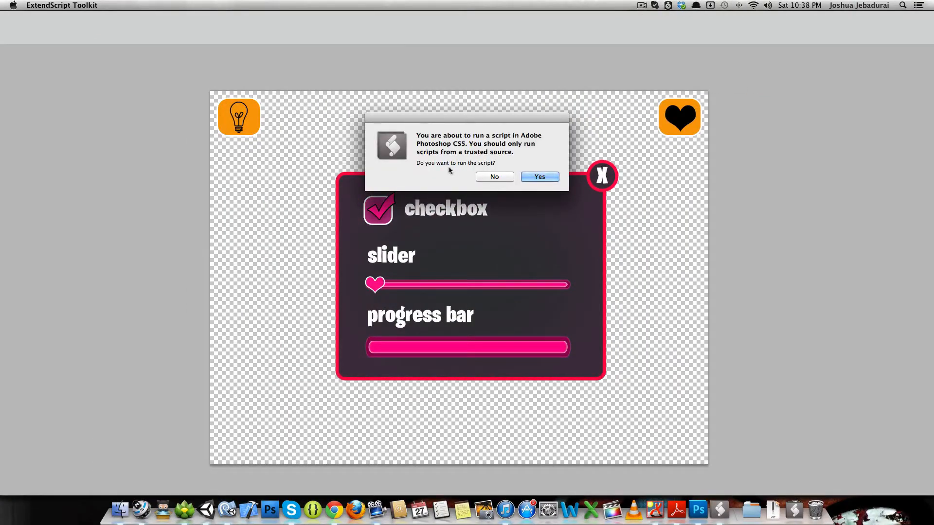
pyautogui.click(526, 177)
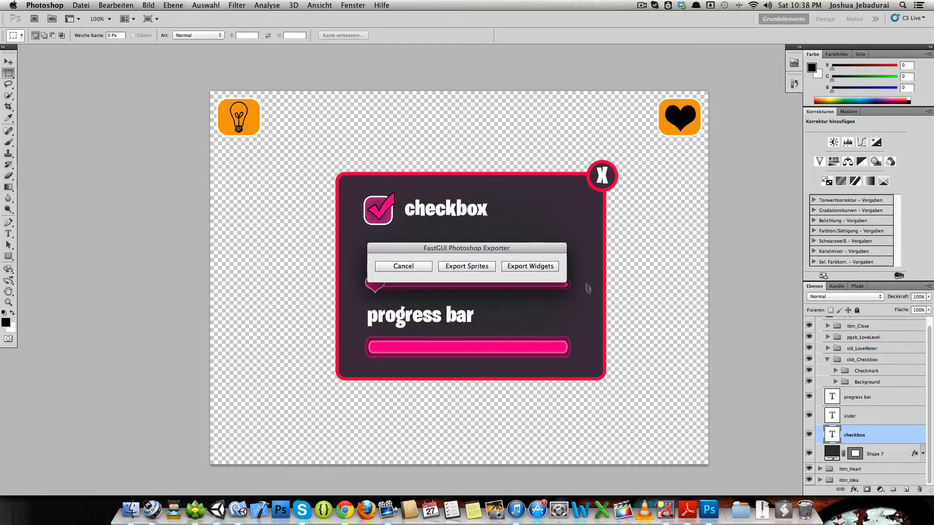
pyautogui.click(537, 270)
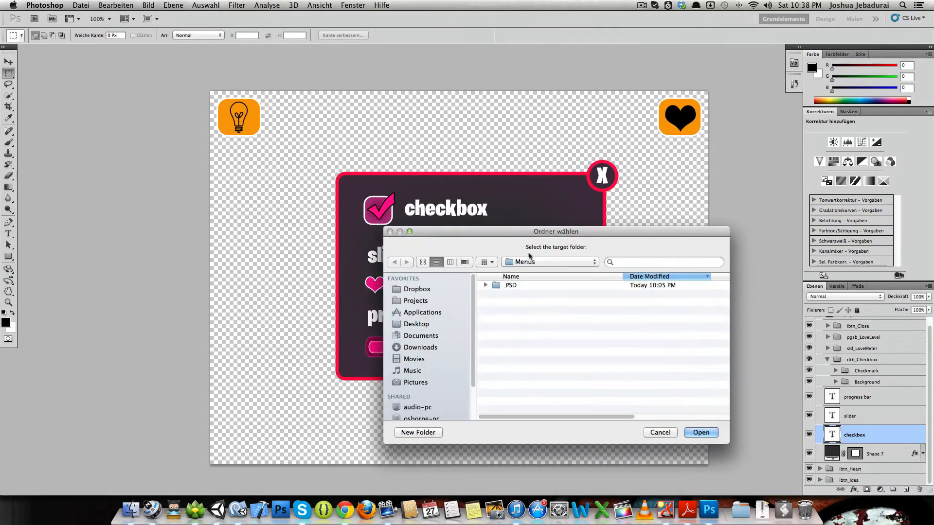
pyautogui.click(535, 263)
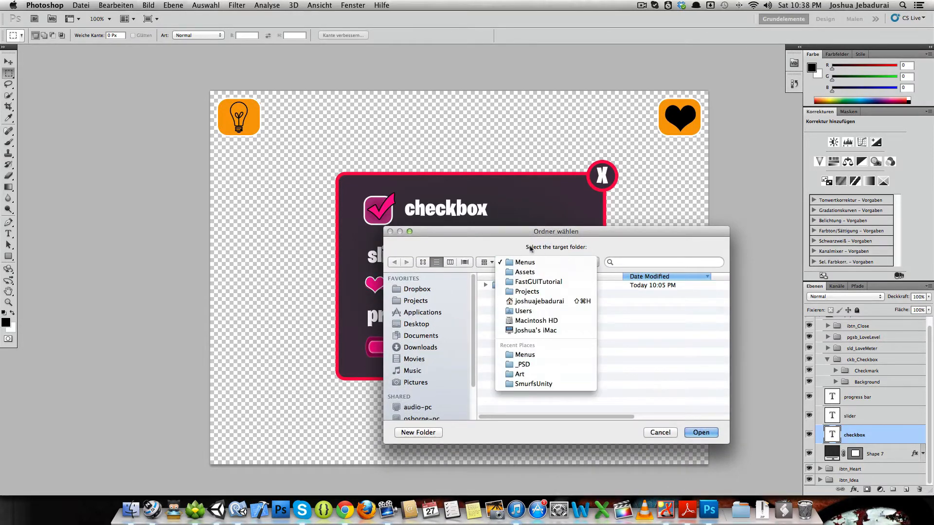
pyautogui.click(528, 248)
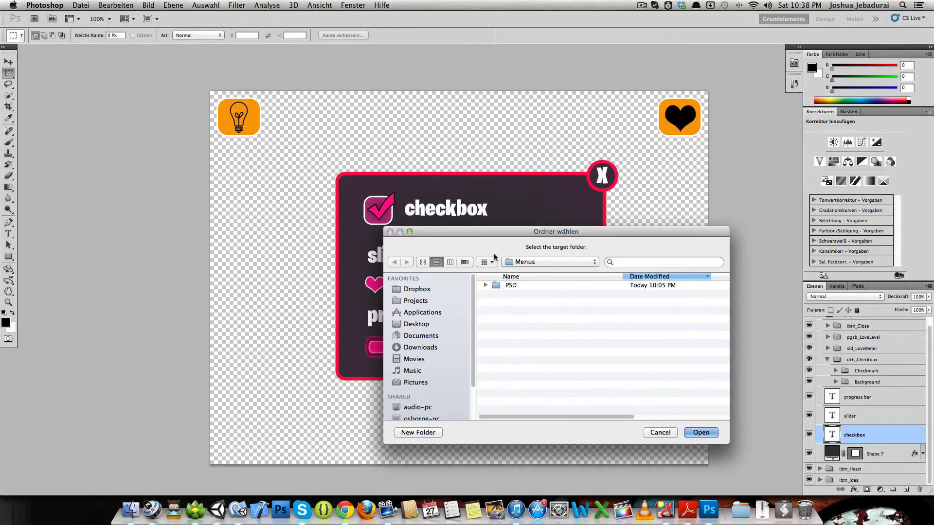
pyautogui.click(701, 433)
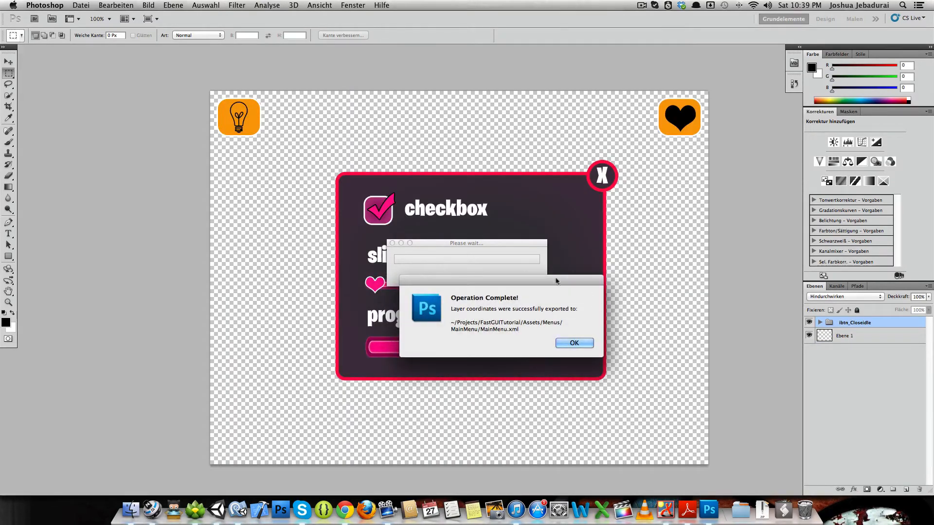
pyautogui.click(570, 343)
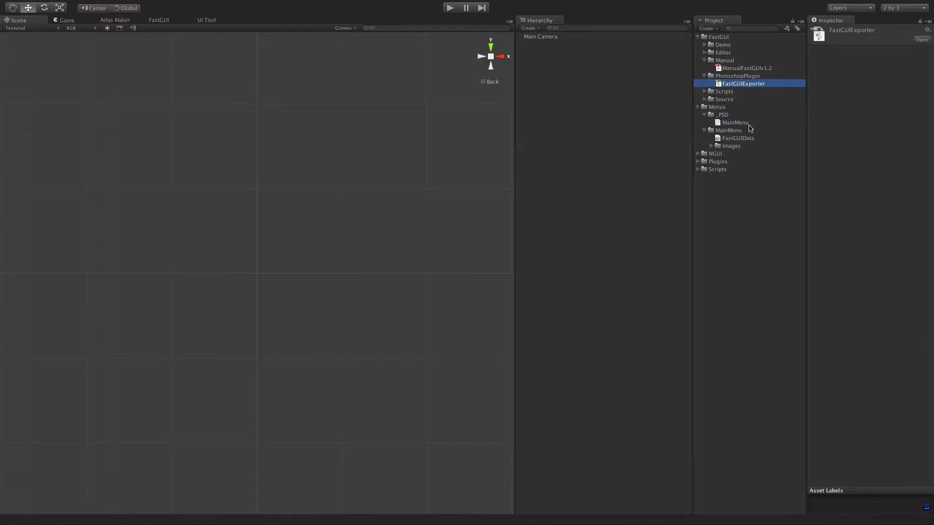
# Examine the exported MainMenu folder, viewing several checkbox, idea button and progress bar sprites in Images, and collapse Images again
pyautogui.click(727, 139)
pyautogui.click(731, 147)
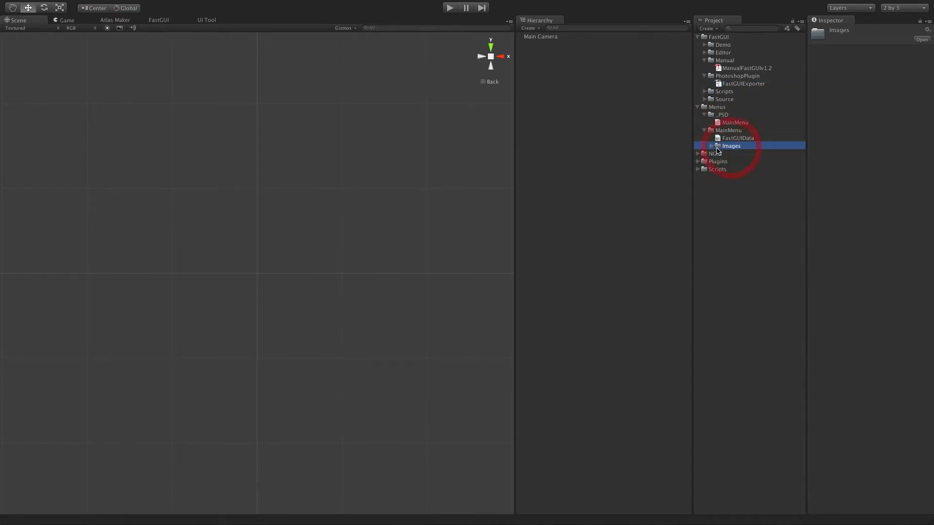
pyautogui.click(712, 146)
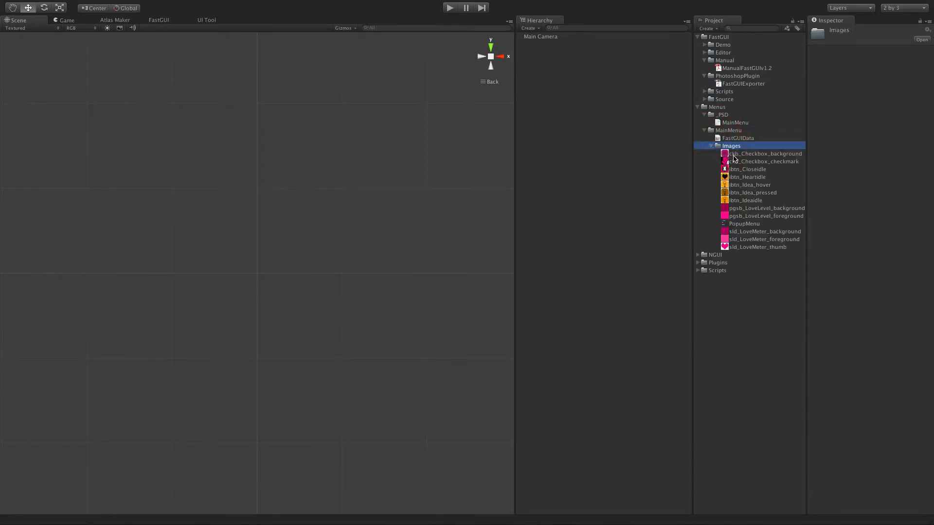
pyautogui.click(735, 154)
pyautogui.click(736, 185)
pyautogui.click(736, 193)
pyautogui.click(737, 201)
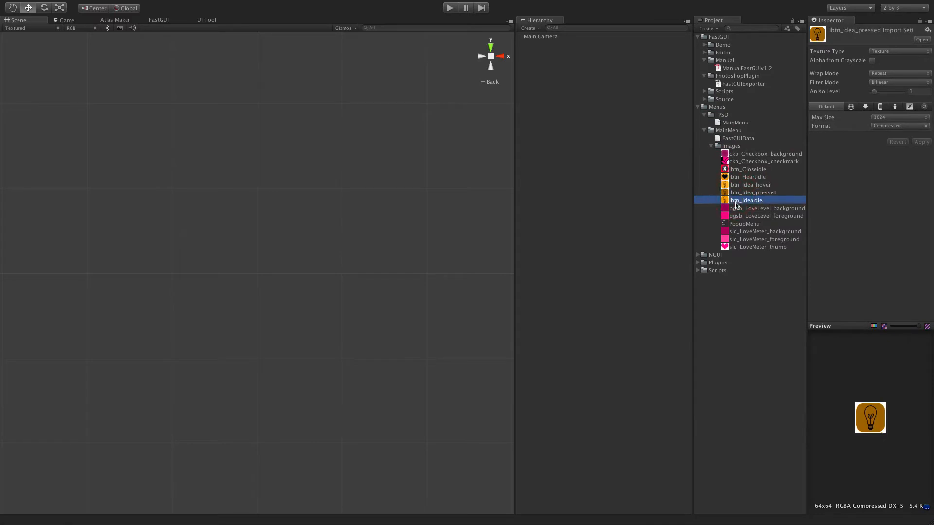
pyautogui.click(738, 216)
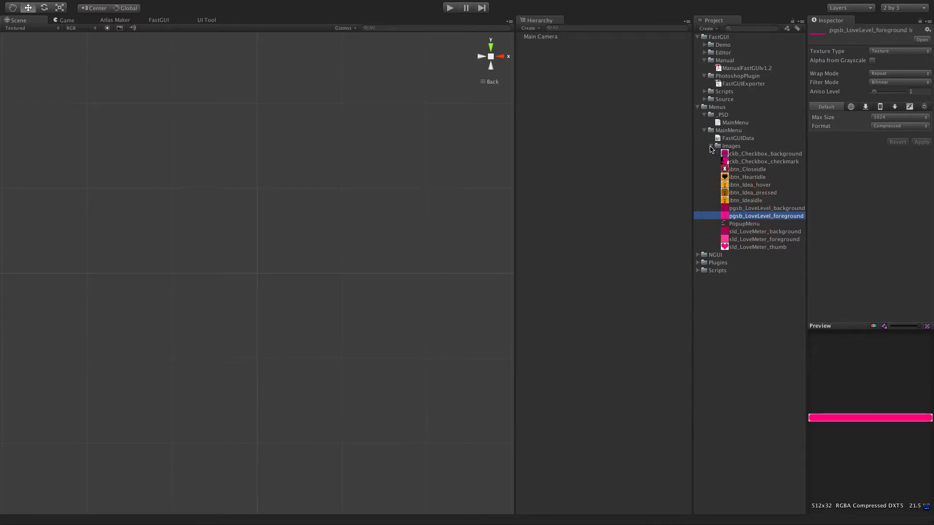
pyautogui.click(711, 147)
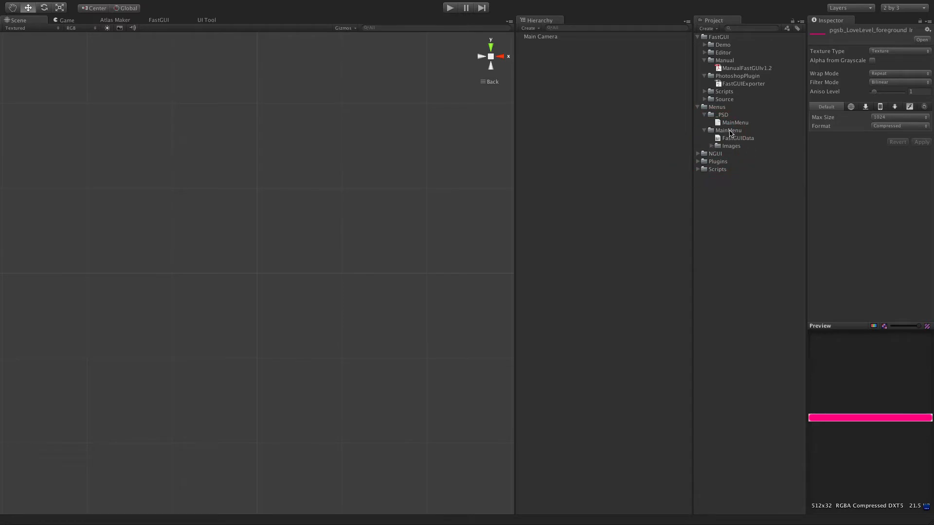
# Open NGUI's tool for creating a new UI and add a layer named UILayer as User Layer 8
pyautogui.click(592, 142)
pyautogui.click(318, 5)
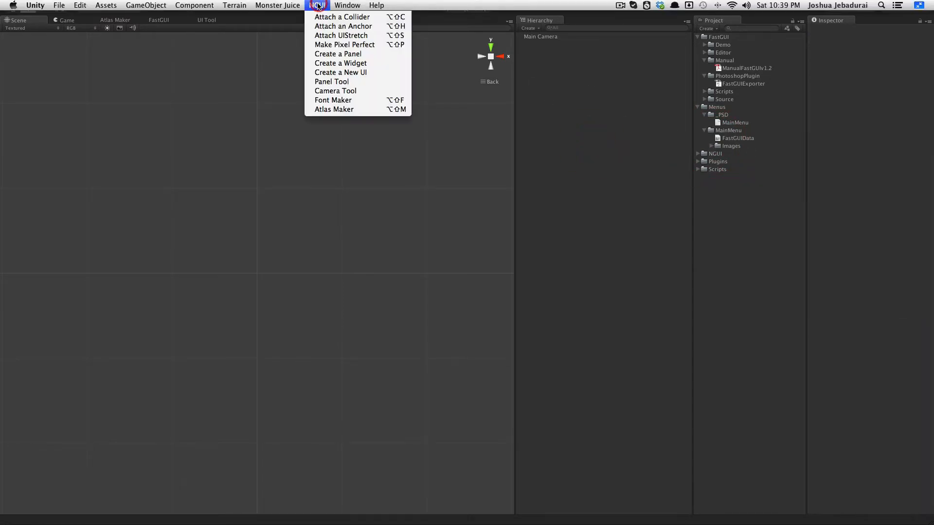
pyautogui.click(341, 81)
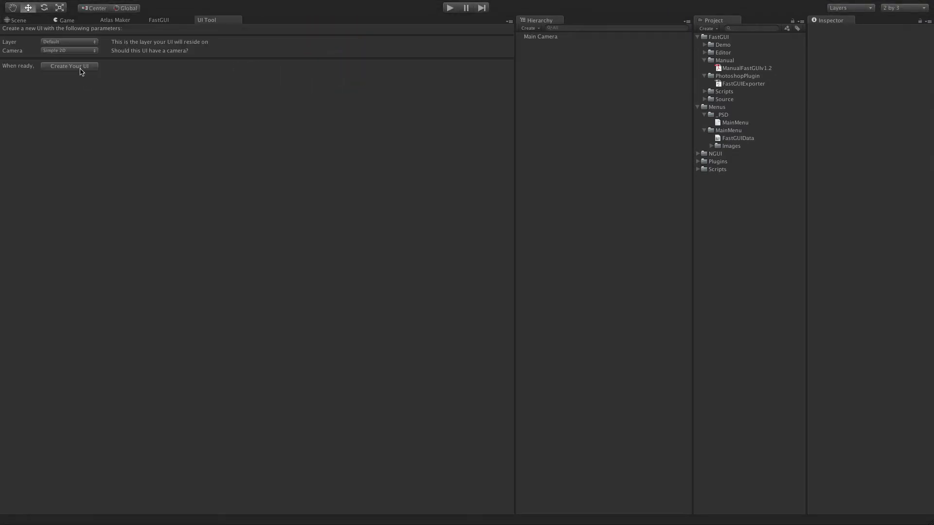
pyautogui.click(67, 42)
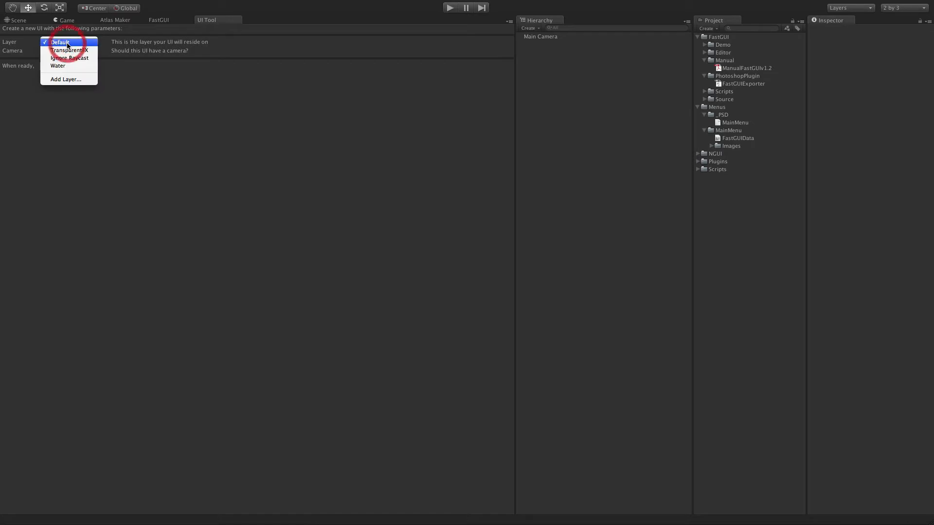
pyautogui.click(63, 81)
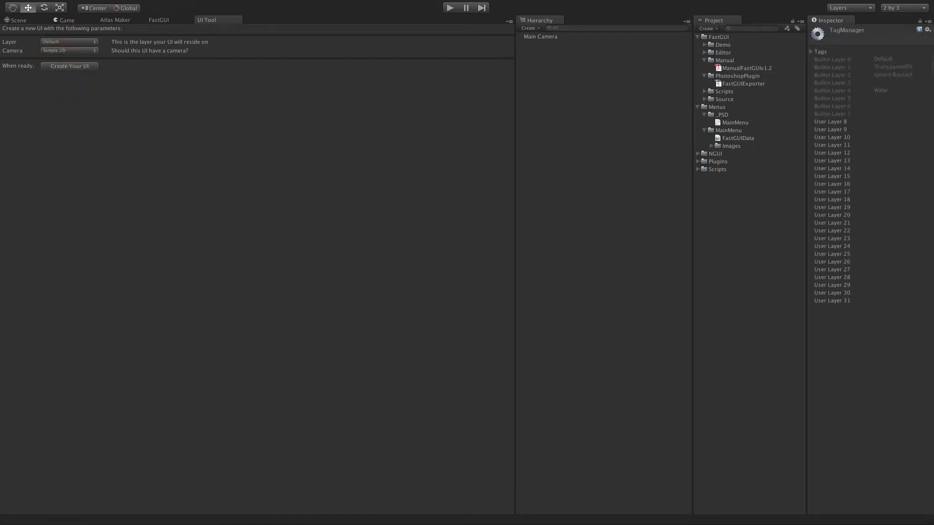
pyautogui.click(889, 122)
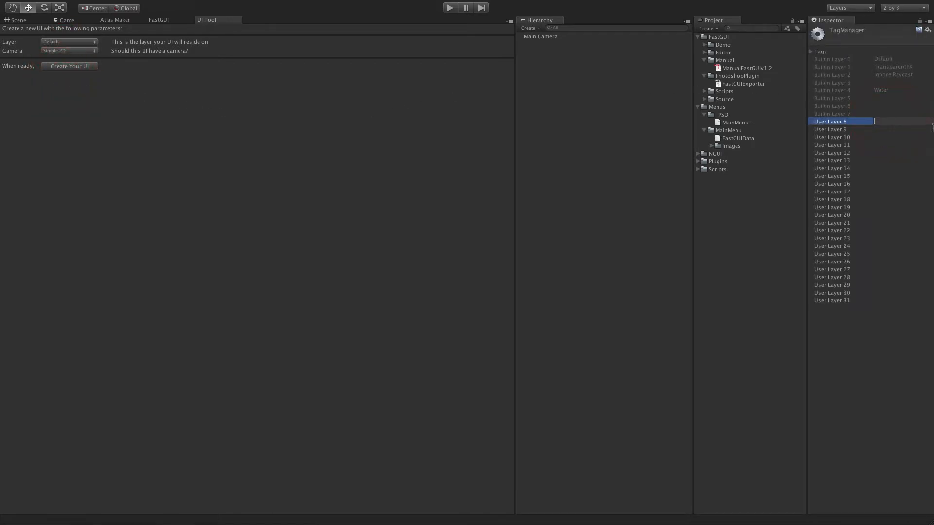
pyautogui.write('UILayer')
pyautogui.press('Return')
# Create the new Simple 2D UI on the UILayer layer
pyautogui.click(68, 42)
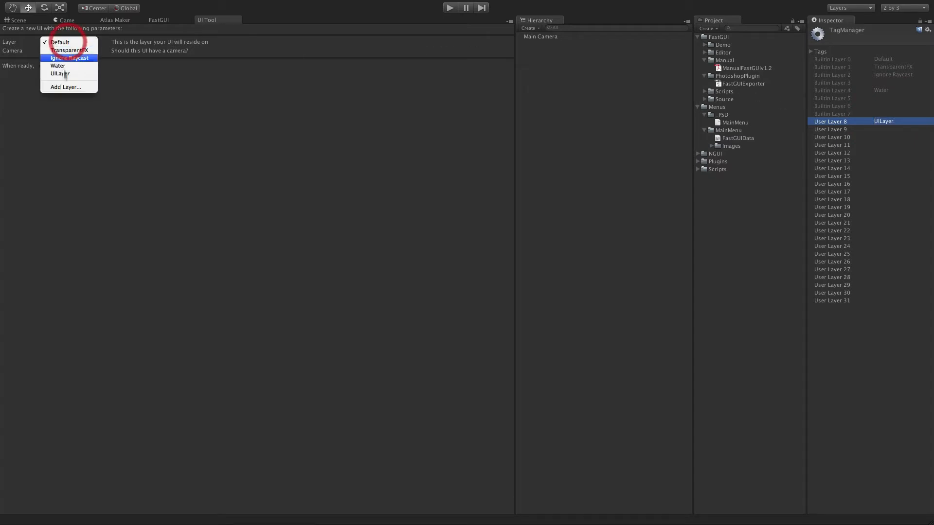
pyautogui.click(66, 73)
pyautogui.click(67, 67)
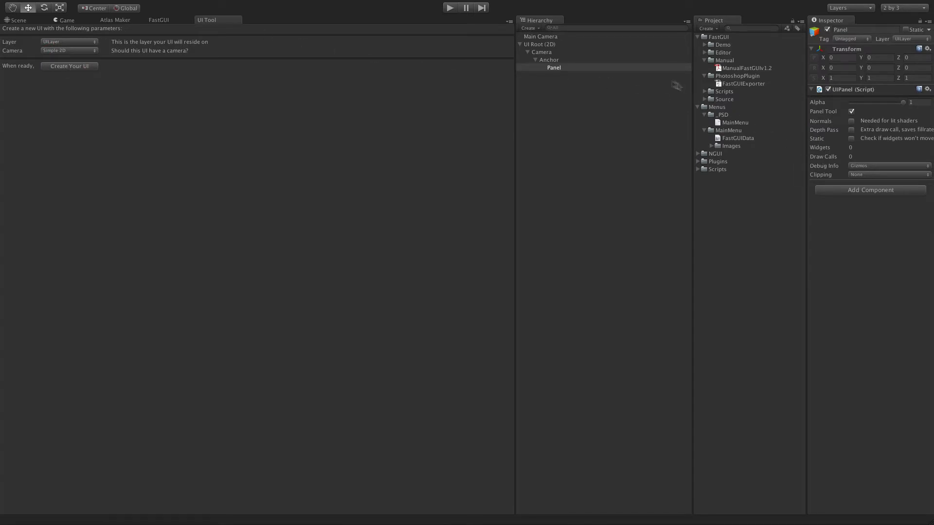
# Open the Fast GUI tool and assign Panel as the parent panel and MainMenu as the FastGUI folder
pyautogui.click(277, 5)
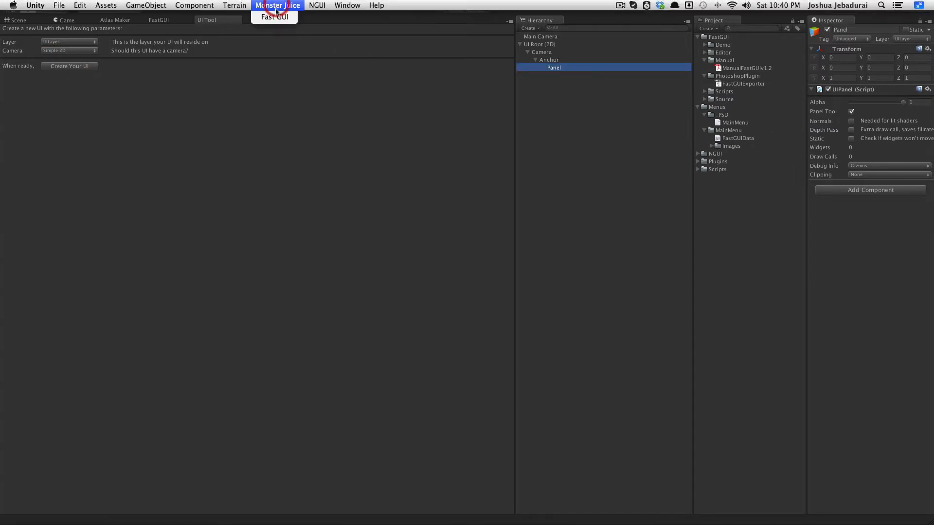
pyautogui.click(266, 18)
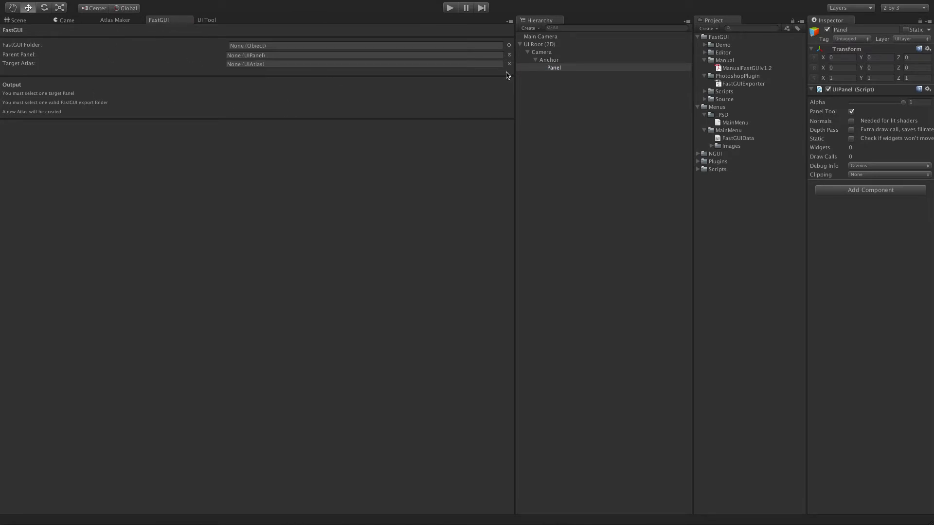
pyautogui.moveTo(554, 68); pyautogui.dragTo(285, 59)
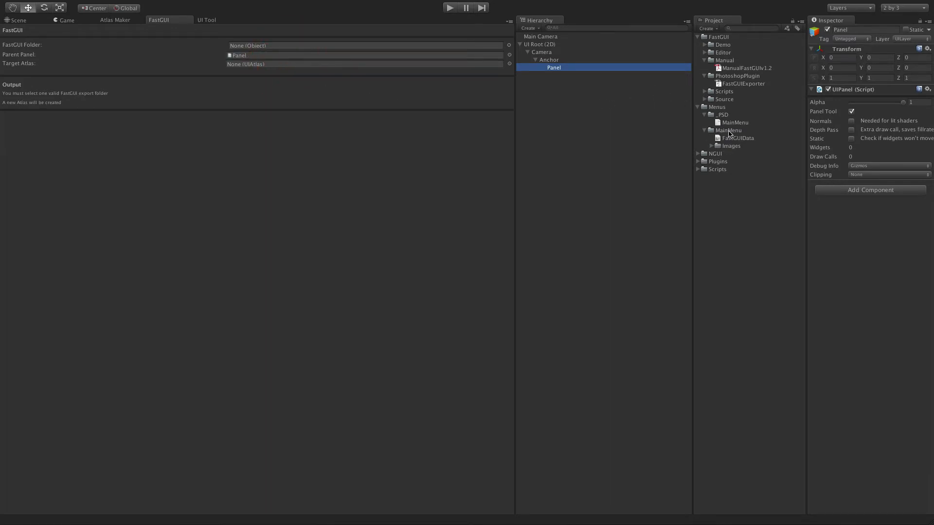
pyautogui.moveTo(730, 134); pyautogui.dragTo(267, 49)
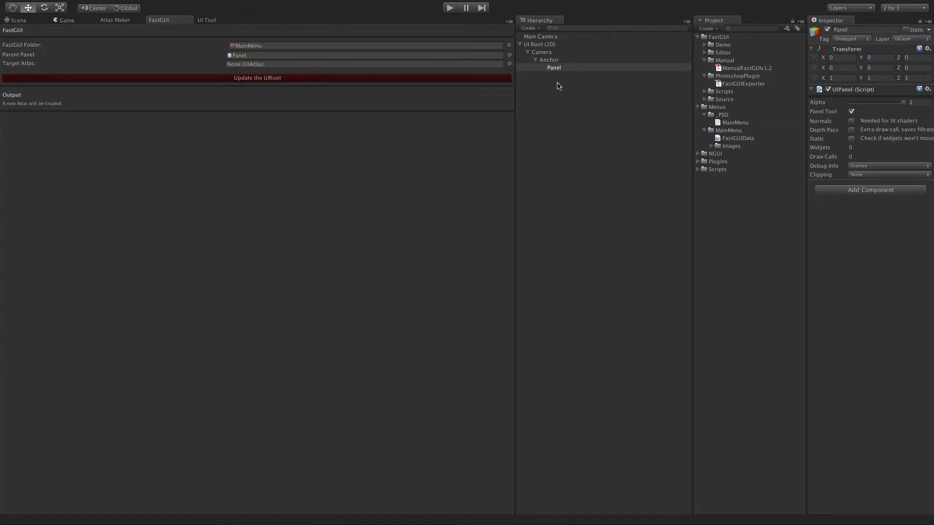
# Update the UIRoot for the MainMenu export, try to generate the interface with FastGUI, and check the console for errors
pyautogui.click(540, 44)
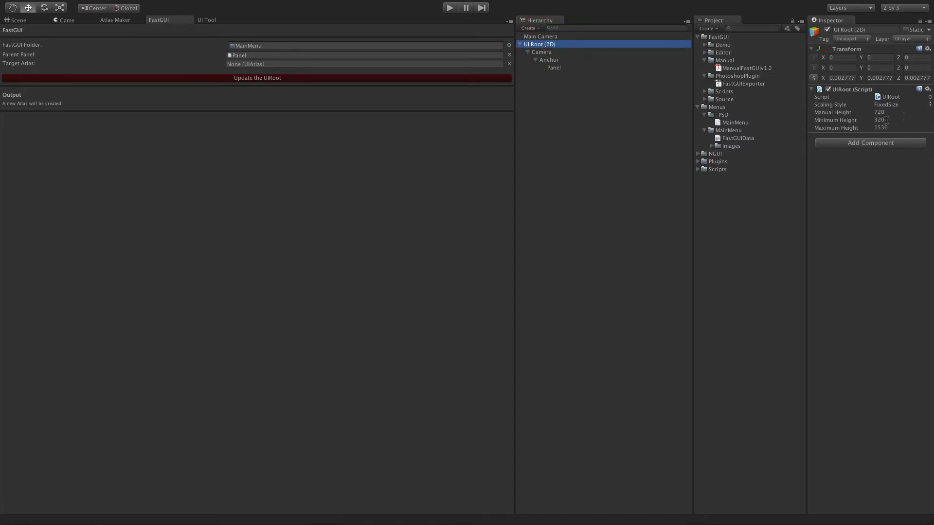
pyautogui.click(294, 80)
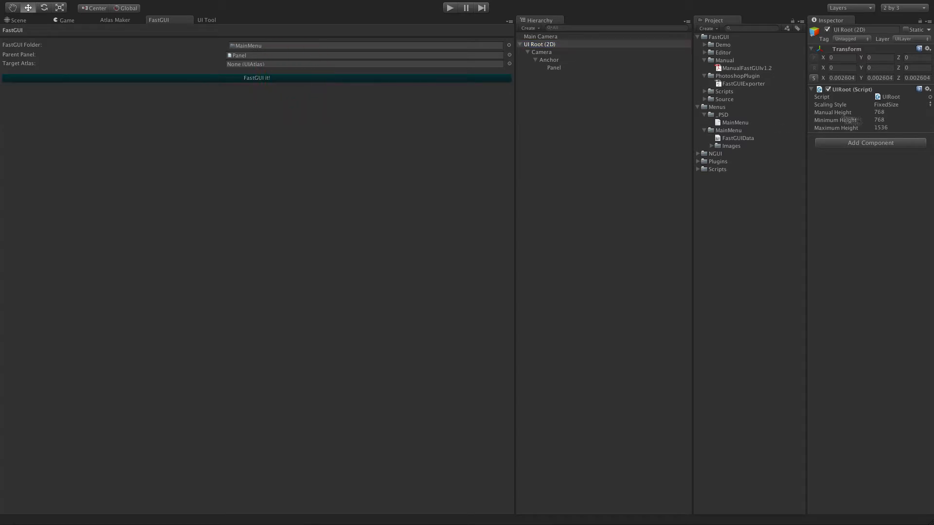
pyautogui.click(244, 79)
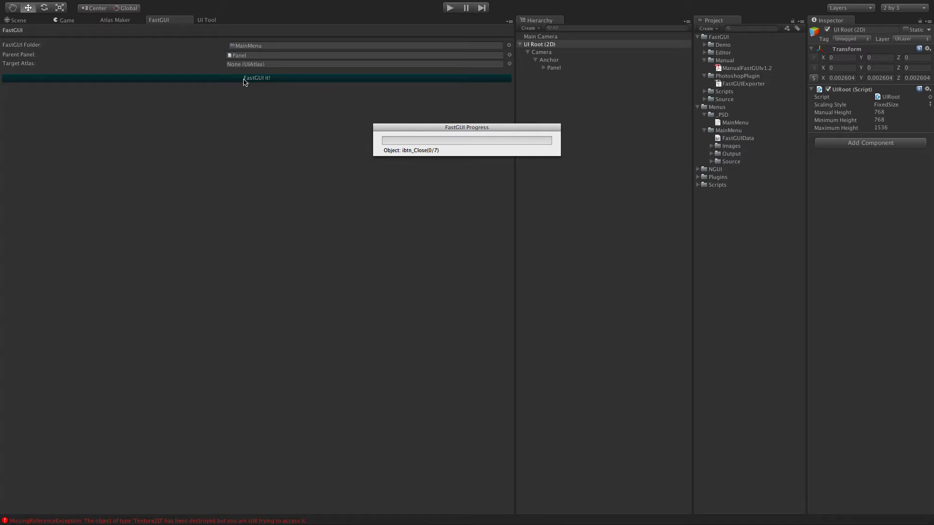
pyautogui.click(43, 522)
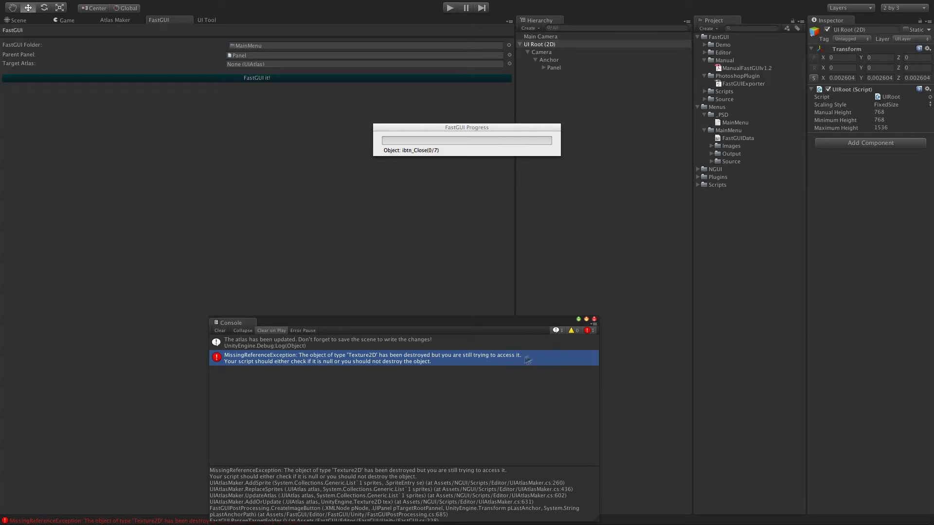
pyautogui.click(594, 319)
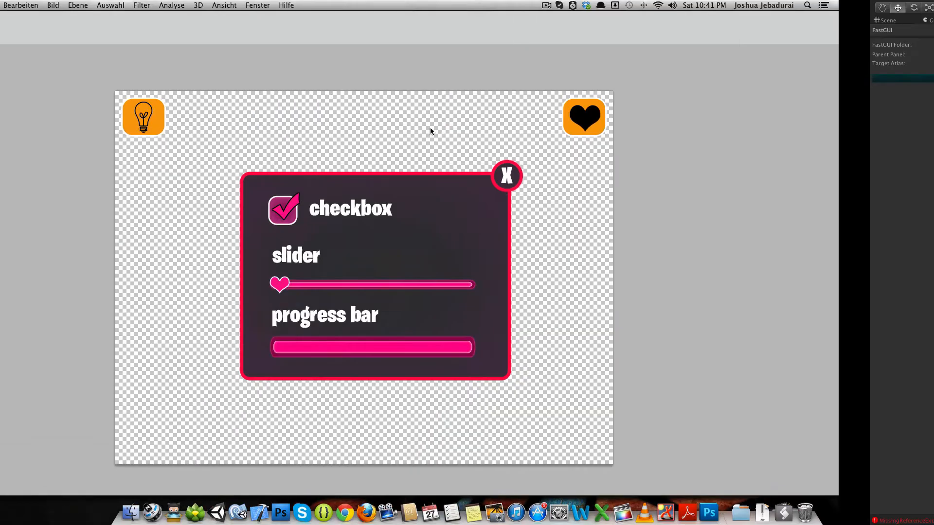
# Force-quit Unity and relaunch it
pyautogui.press('super+alt+Escape')
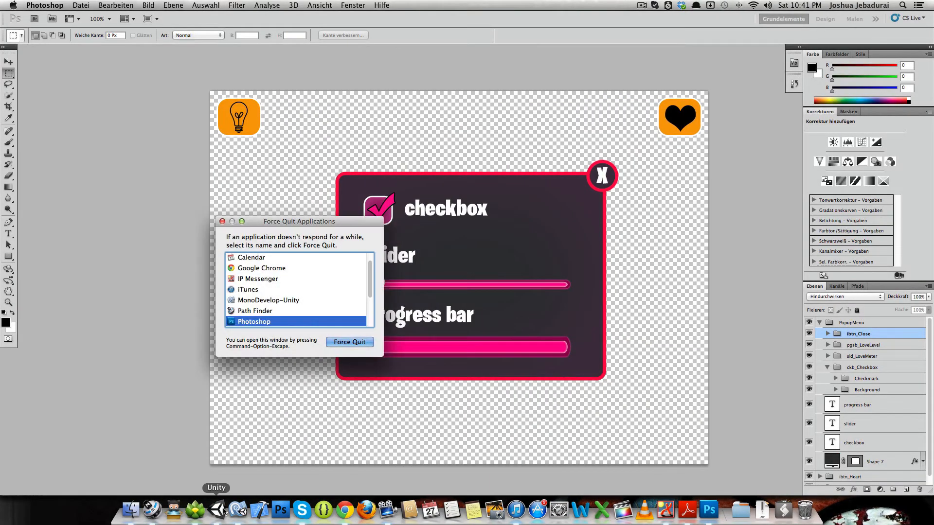
pyautogui.scroll(-2, 301, 274)
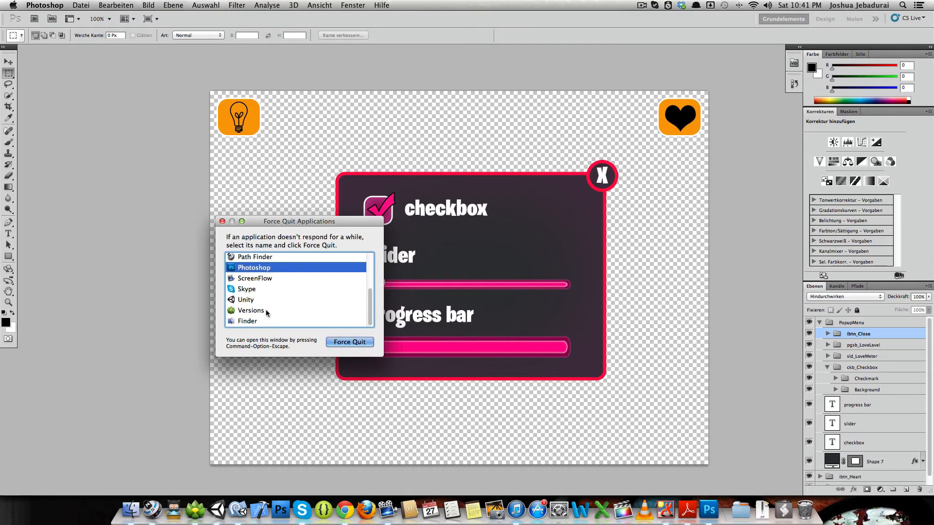
pyautogui.click(249, 301)
pyautogui.click(369, 345)
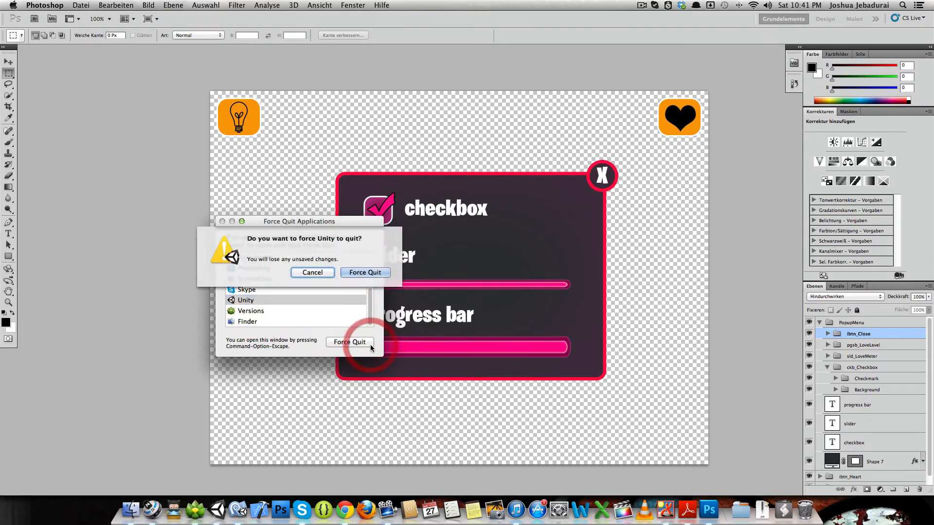
pyautogui.click(365, 272)
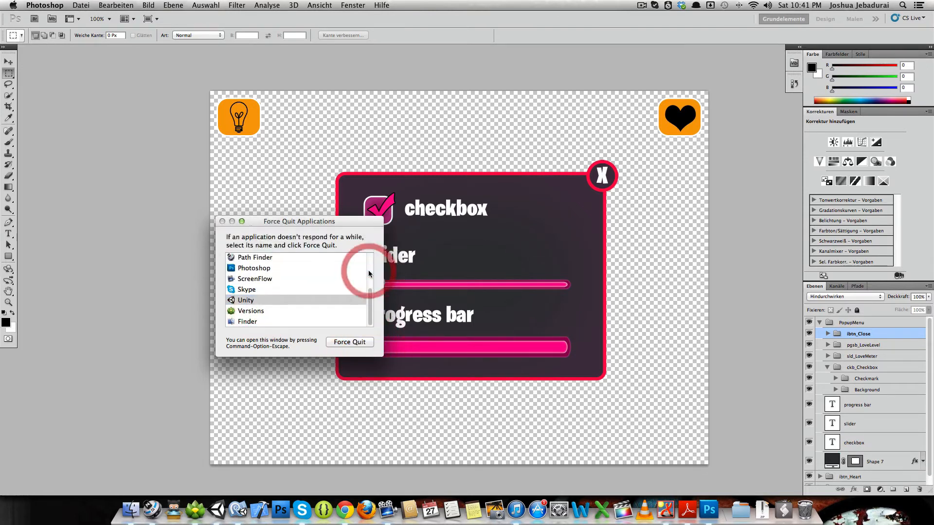
pyautogui.click(217, 509)
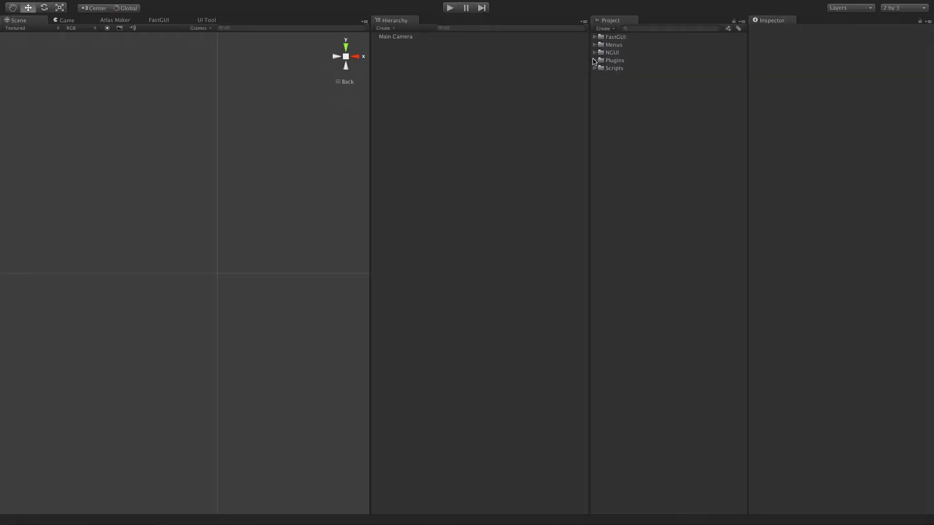
# Find the MainMenu atlas in the Source folder of Menus/MainMenu and load it into NGUI's Atlas Maker
pyautogui.click(595, 45)
pyautogui.click(603, 60)
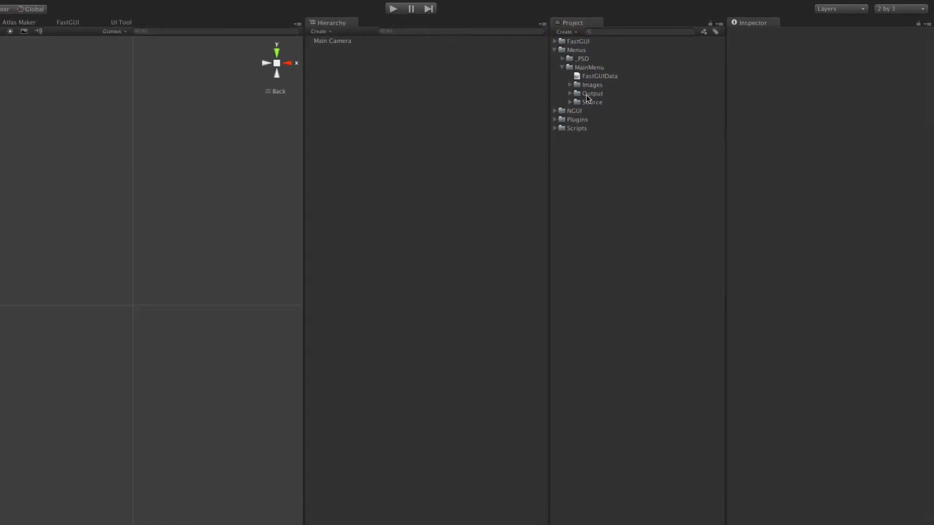
pyautogui.click(570, 103)
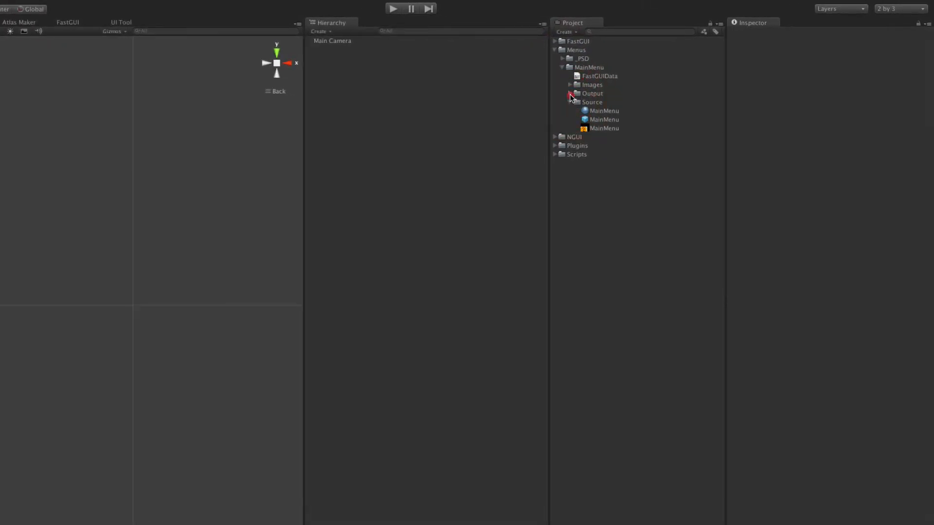
pyautogui.click(570, 94)
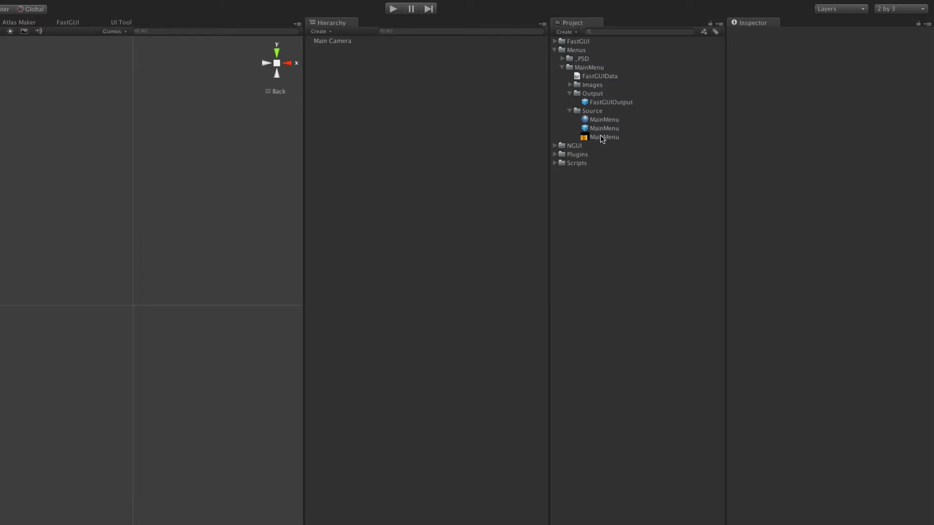
pyautogui.moveTo(353, 3)
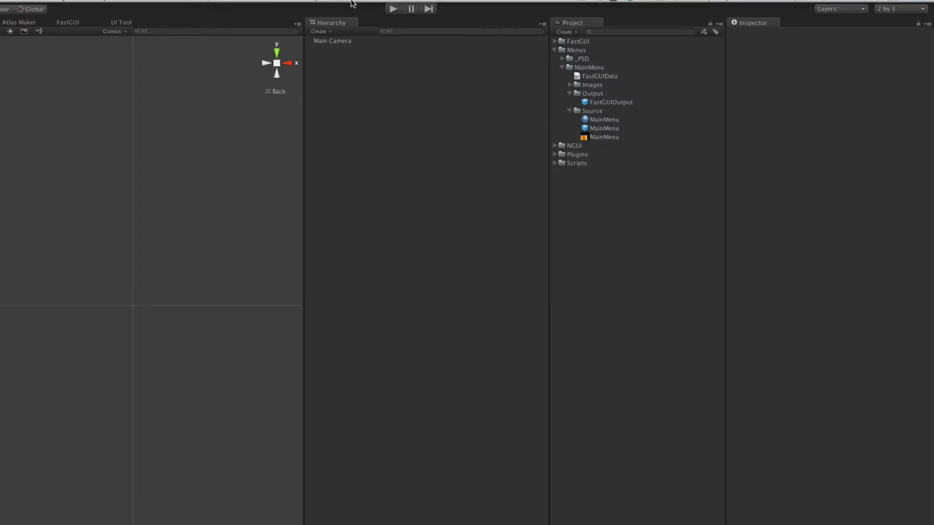
pyautogui.click(246, 6)
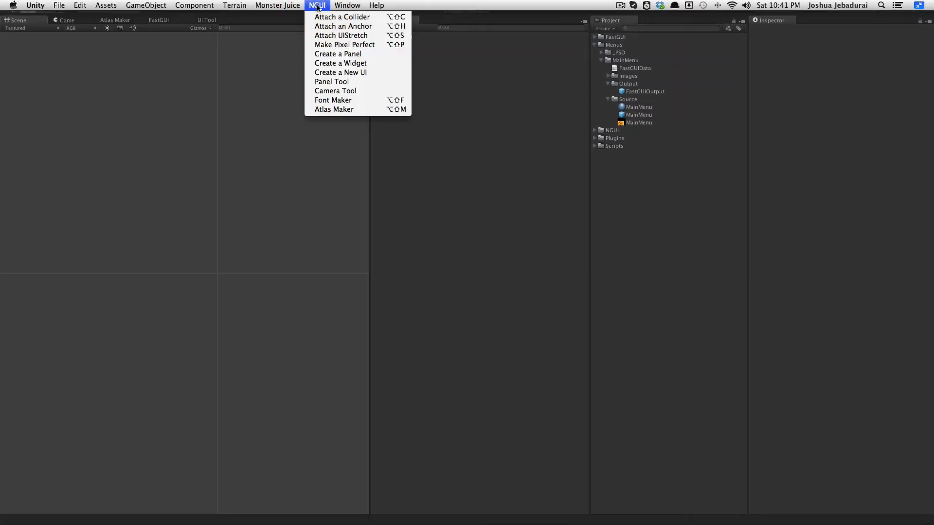
pyautogui.click(330, 109)
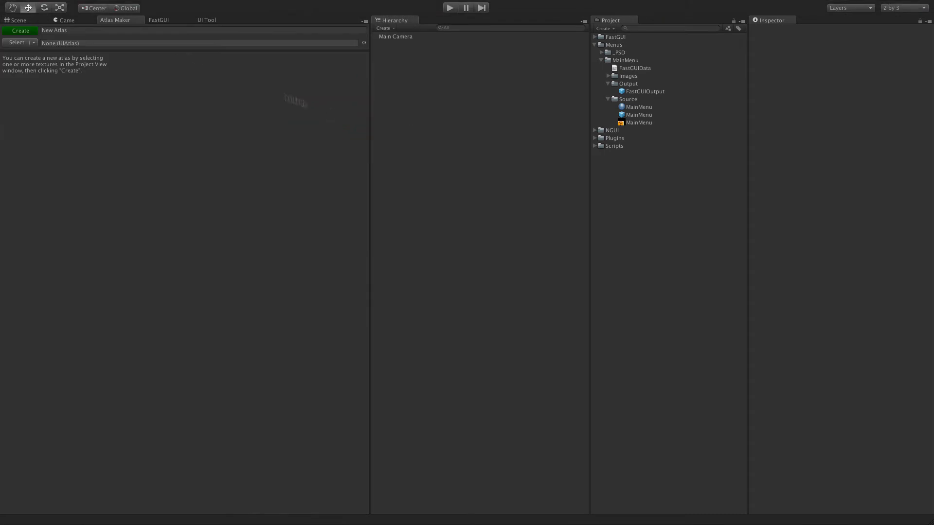
pyautogui.moveTo(639, 115); pyautogui.dragTo(61, 44)
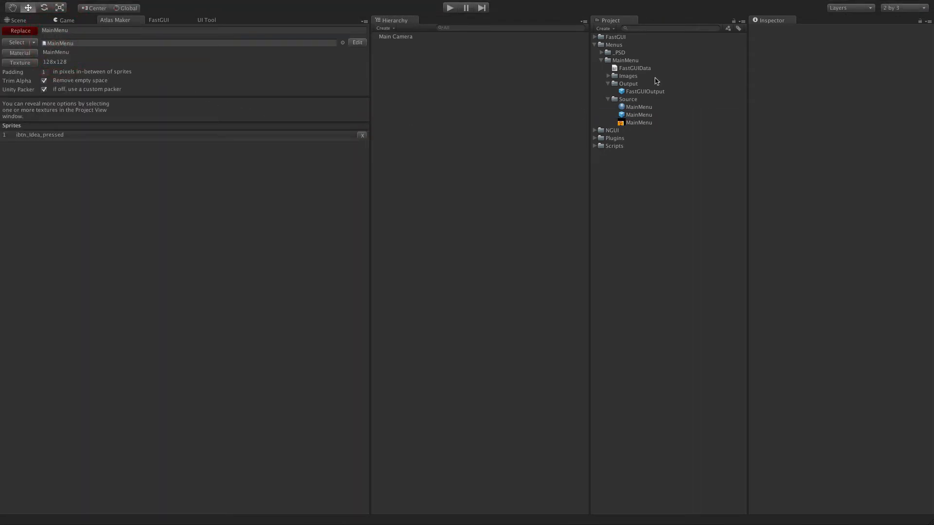
# Add all textures of the MainMenu Images folder, from ckb_Checkbox_background to sld_LoveMeter_thumb, to the MainMenu atlas
pyautogui.click(608, 76)
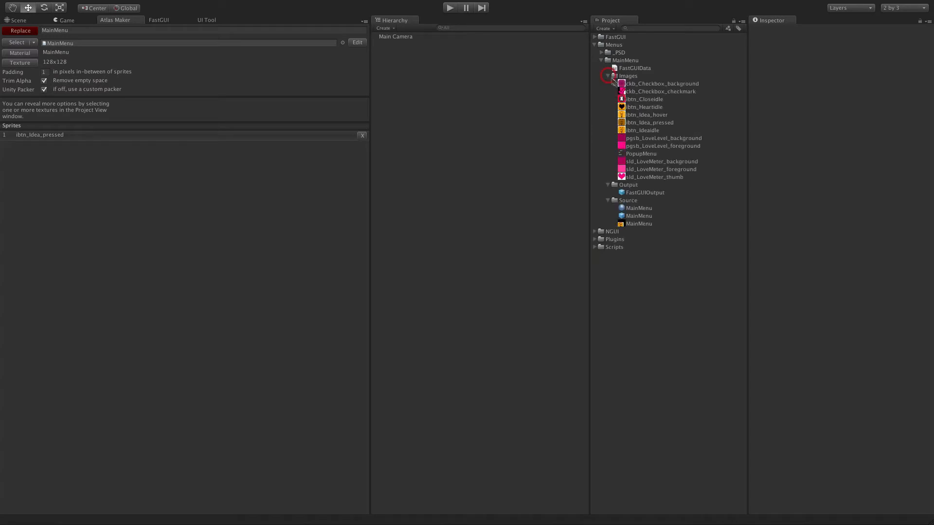
pyautogui.click(642, 84)
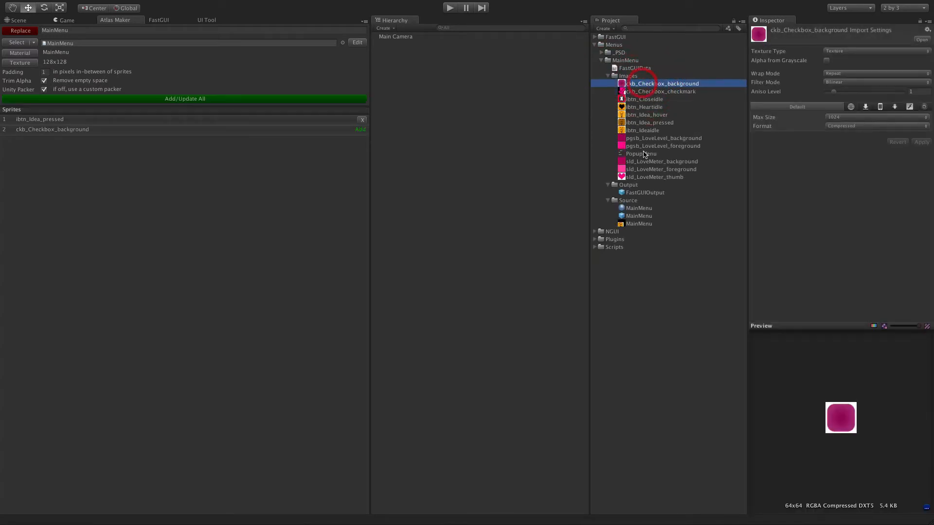
pyautogui.keyDown('shift'); pyautogui.click(643, 177); pyautogui.keyUp('shift')
pyautogui.click(186, 100)
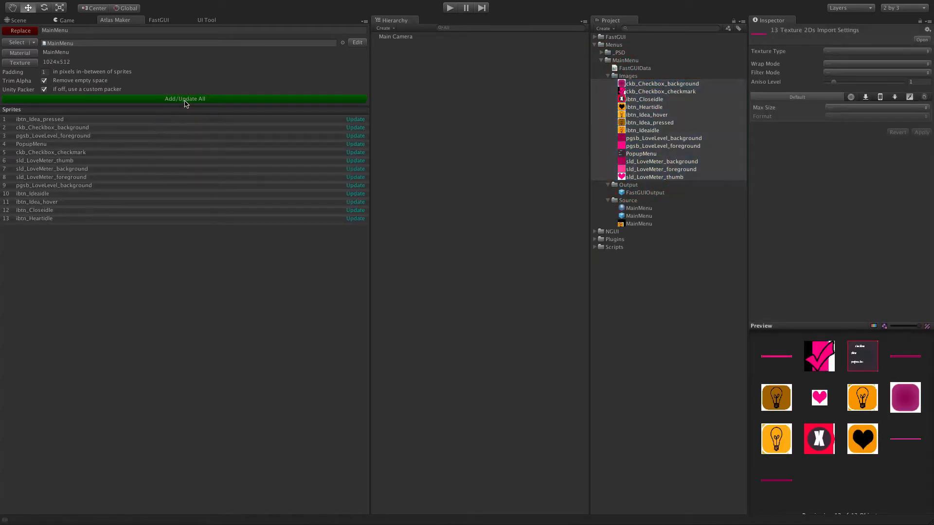
# Create a new Simple 2D NGUI interface on the UILayer layer
pyautogui.click(160, 21)
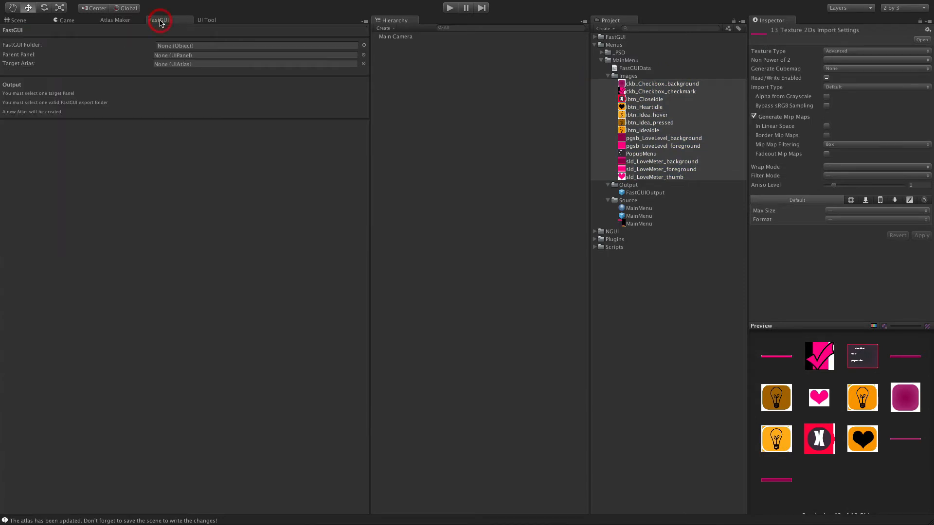
pyautogui.click(455, 77)
pyautogui.moveTo(277, 3)
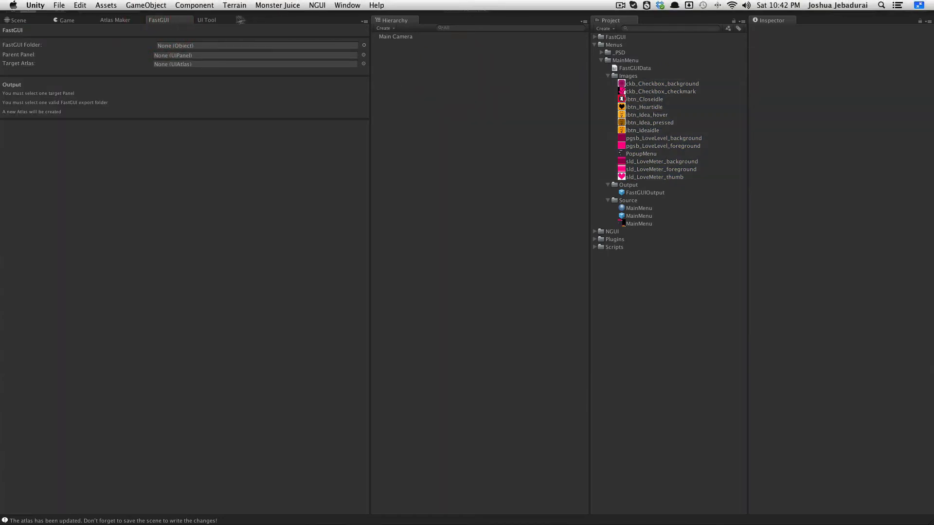
pyautogui.click(214, 20)
pyautogui.click(64, 42)
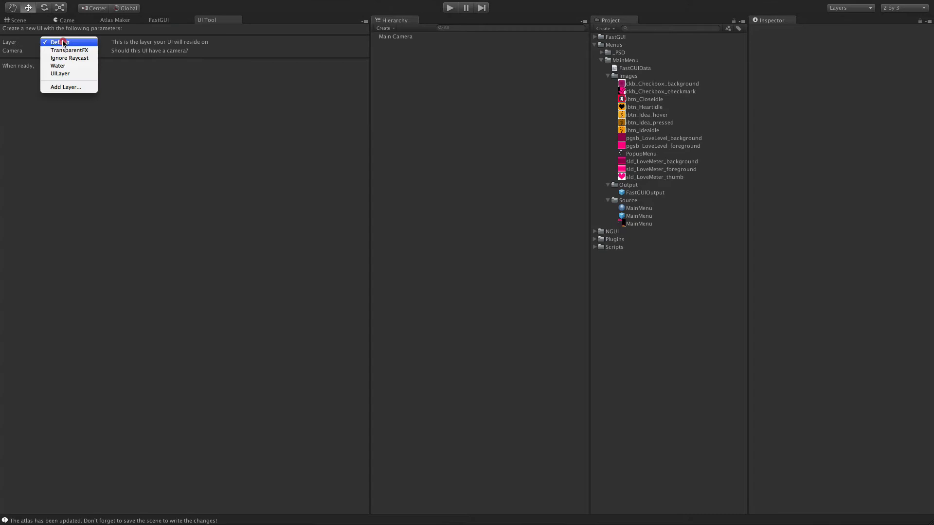
pyautogui.click(60, 74)
pyautogui.click(92, 69)
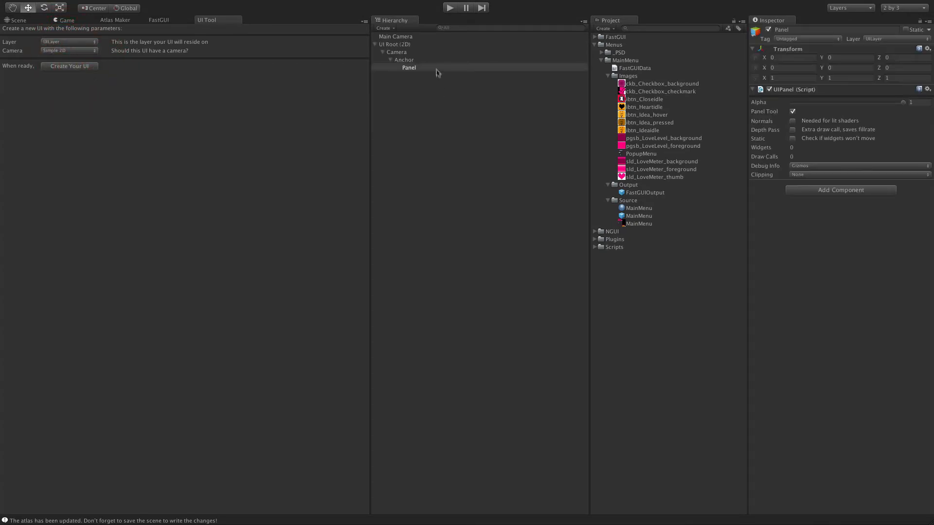
# Generate the interface with FastGUI from the MainMenu folder under the parent Panel, updating the UIRoot first
pyautogui.click(174, 21)
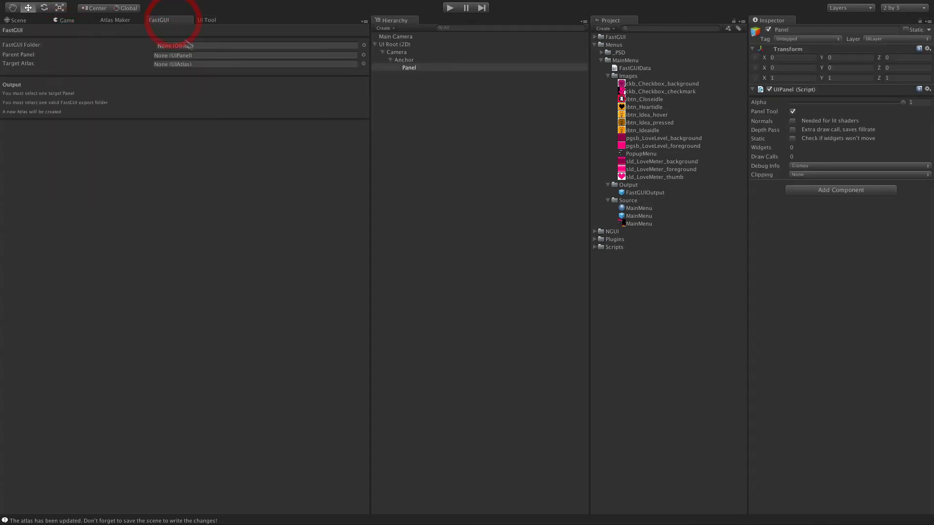
pyautogui.moveTo(424, 69); pyautogui.dragTo(189, 57)
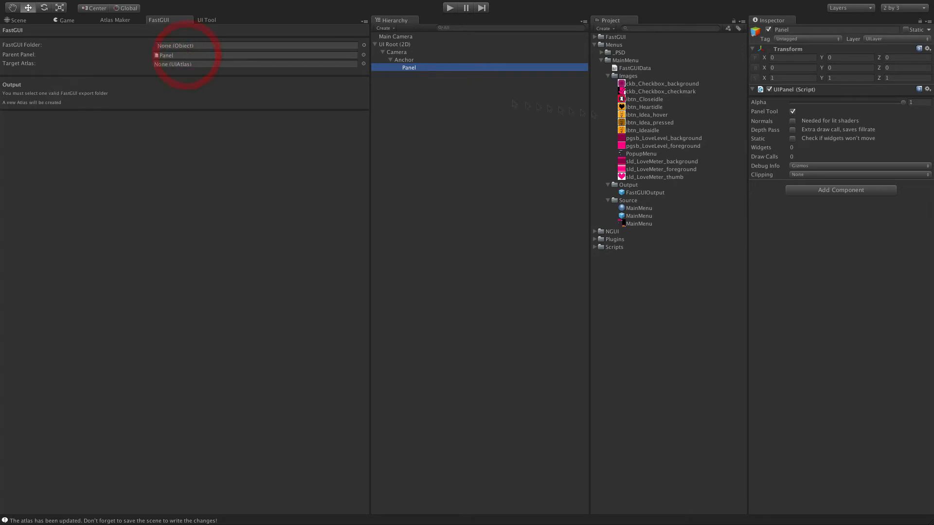
pyautogui.click(629, 61)
pyautogui.moveTo(629, 61); pyautogui.dragTo(203, 48)
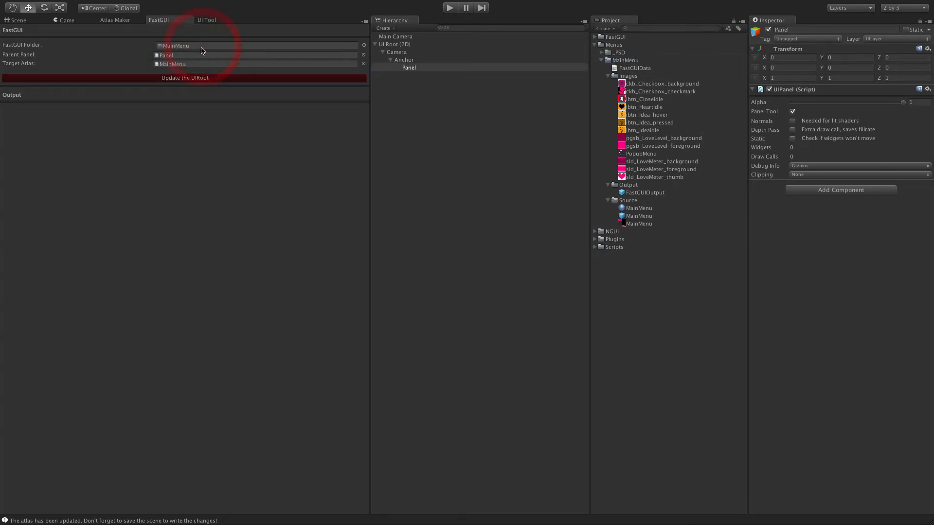
pyautogui.click(188, 79)
pyautogui.click(189, 79)
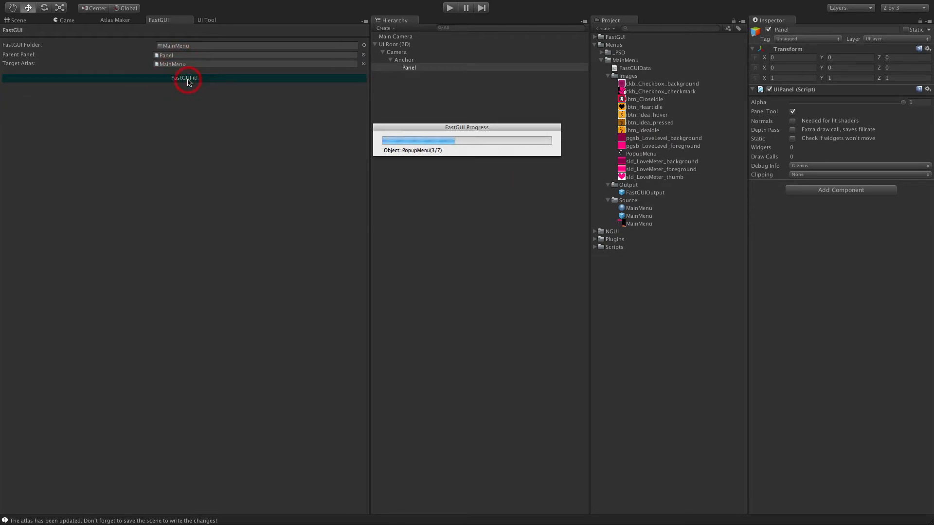
# Examine the generated menu in the scene, its camera and anchor, and the objects created under Panel
pyautogui.click(19, 20)
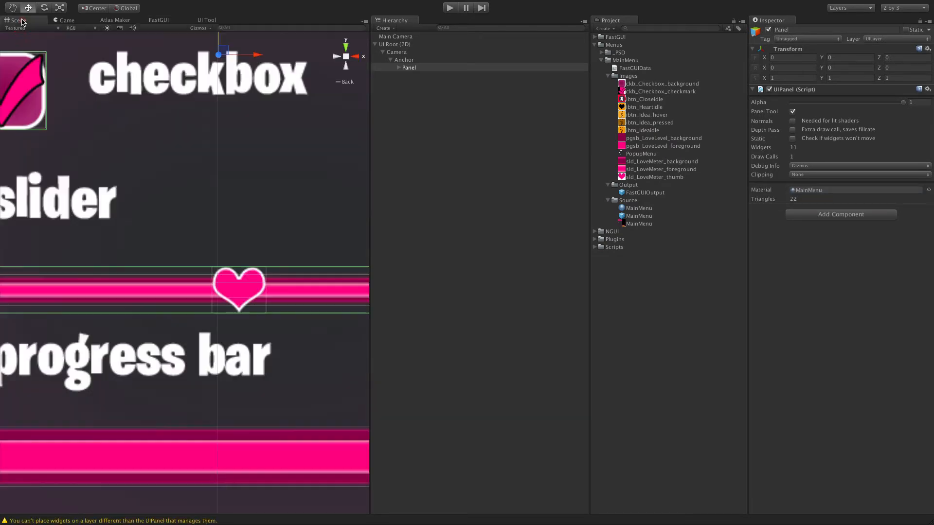
pyautogui.scroll(-4, 195, 253)
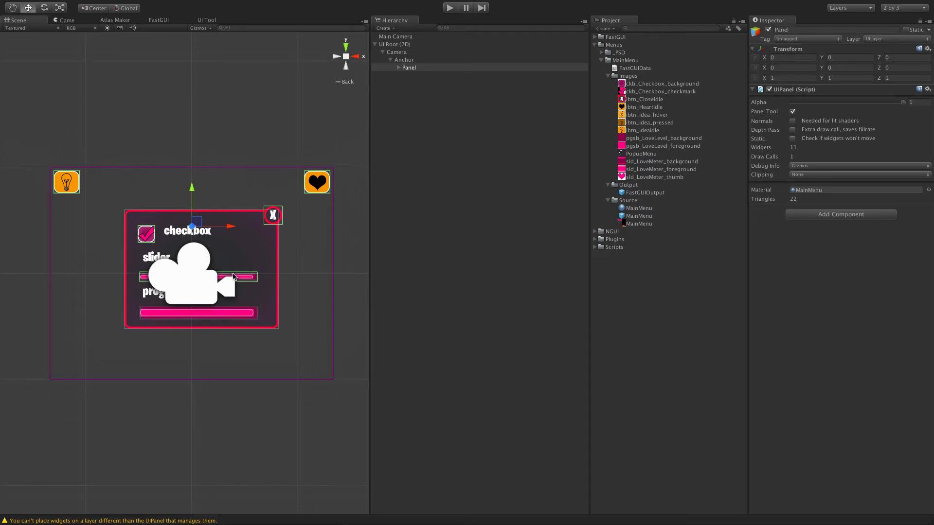
pyautogui.scroll(8, 246, 288)
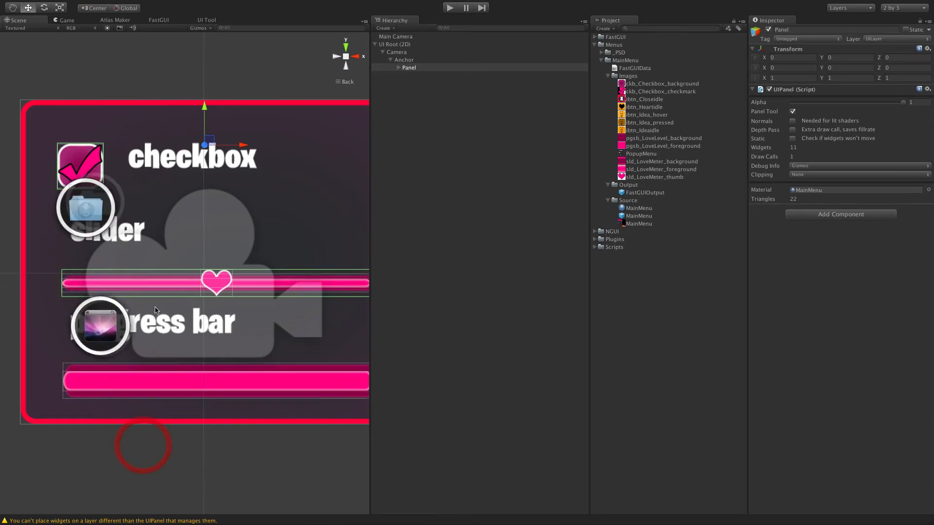
pyautogui.click(151, 278)
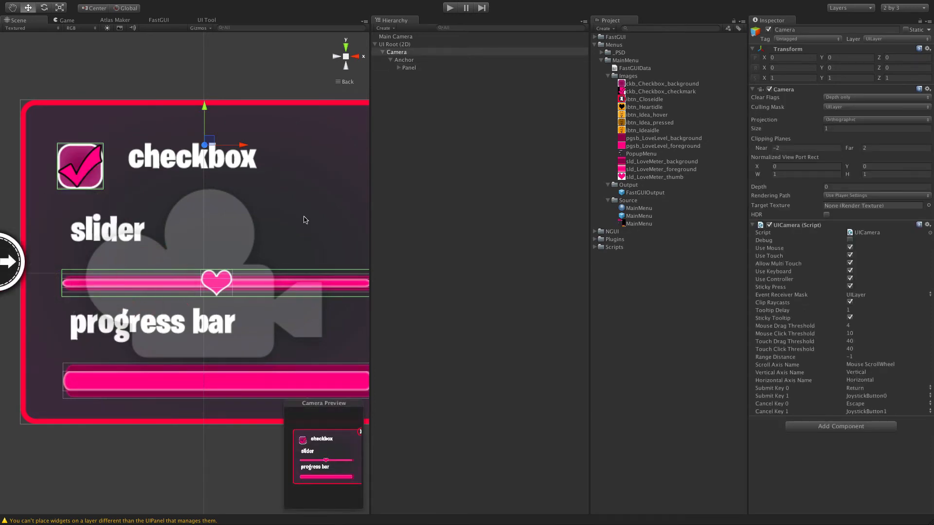
pyautogui.click(239, 75)
pyautogui.scroll(-3, 239, 75)
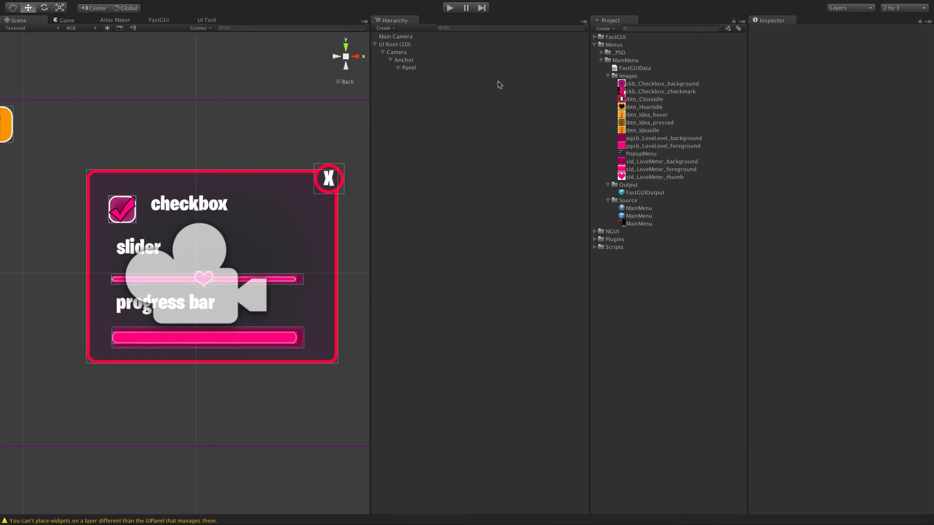
pyautogui.click(399, 68)
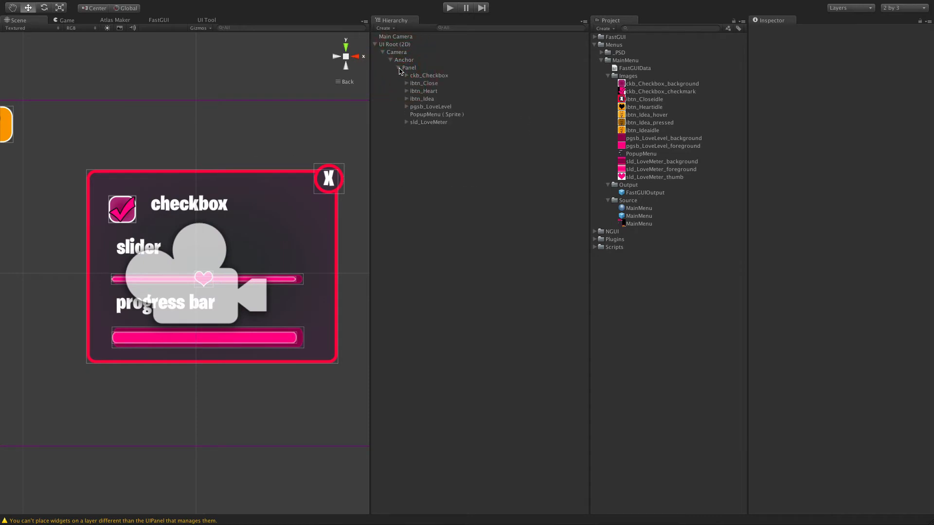
pyautogui.scroll(-3, 287, 136)
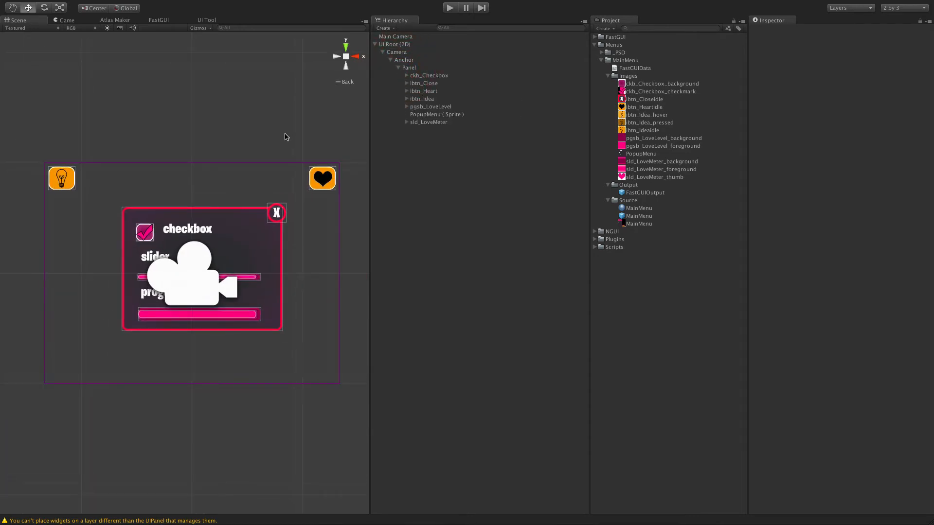
pyautogui.click(402, 60)
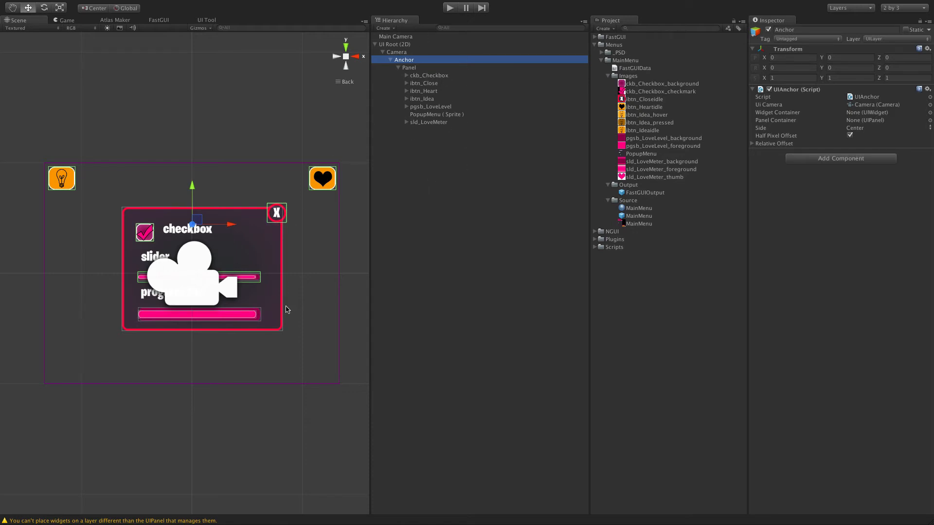
# Move the progress bar's foreground sprite horizontally to about X 7.56 within its background
pyautogui.click(254, 320)
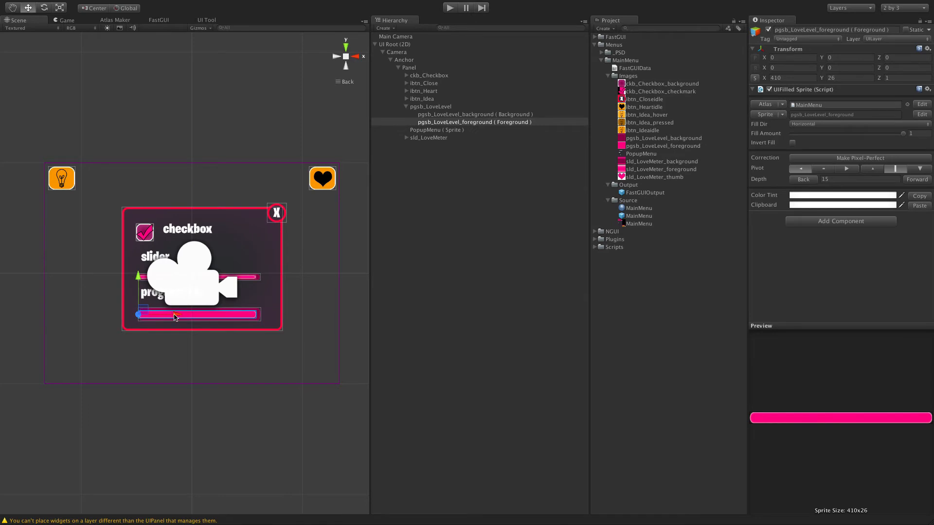
pyautogui.moveTo(175, 317); pyautogui.dragTo(178, 317)
pyautogui.scroll(-3, 234, 301)
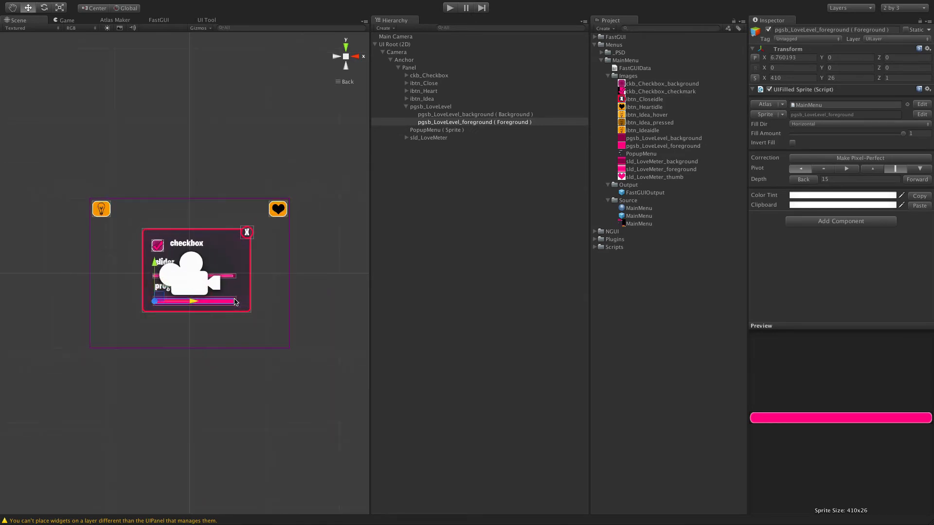
pyautogui.scroll(5, 235, 300)
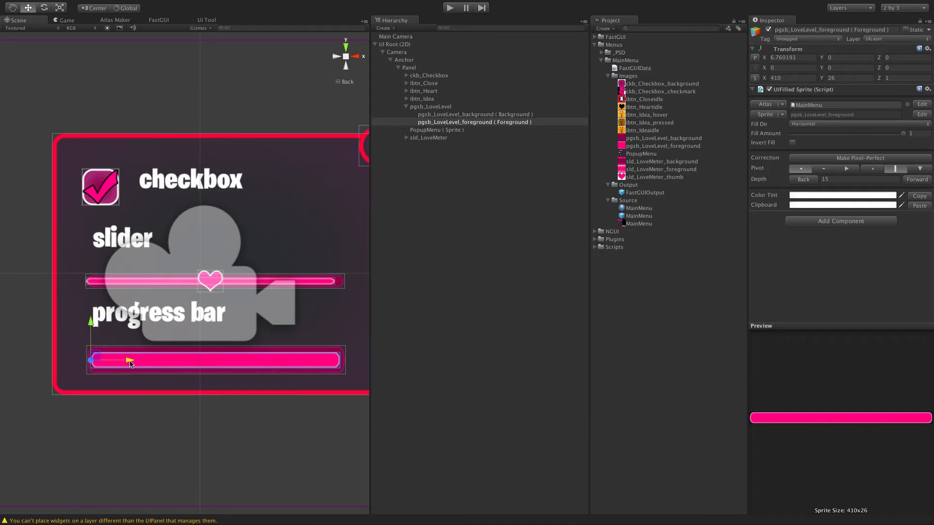
pyautogui.moveTo(130, 363); pyautogui.dragTo(133, 363)
# Move the slider's foreground sprite horizontally to about X 4.03 within its background
pyautogui.scroll(6, 307, 276)
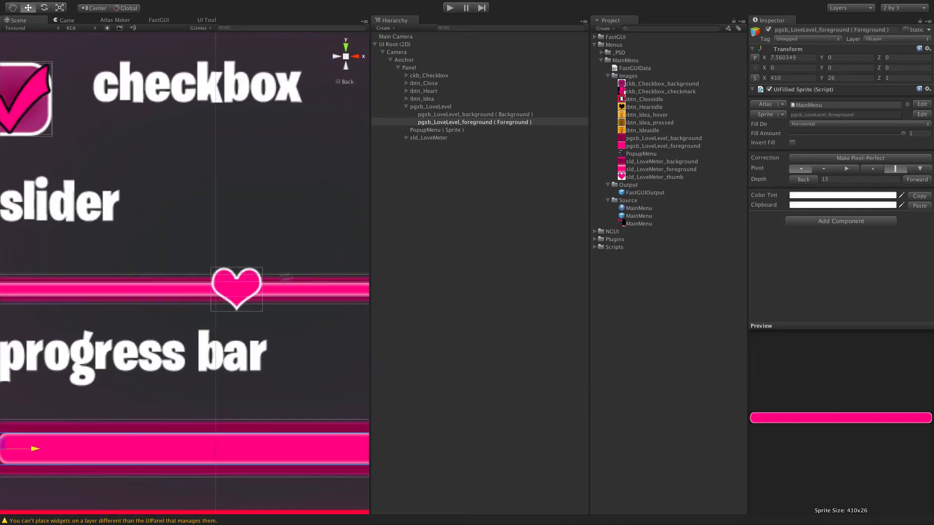
pyautogui.click(184, 295)
pyautogui.scroll(-4, 183, 292)
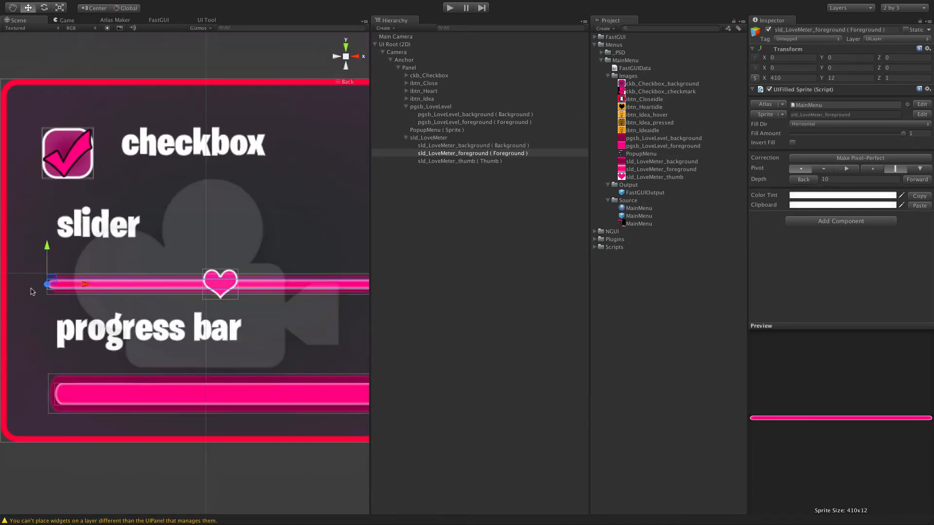
pyautogui.moveTo(83, 288); pyautogui.dragTo(87, 287)
pyautogui.scroll(-3, 93, 457)
pyautogui.scroll(1, 90, 456)
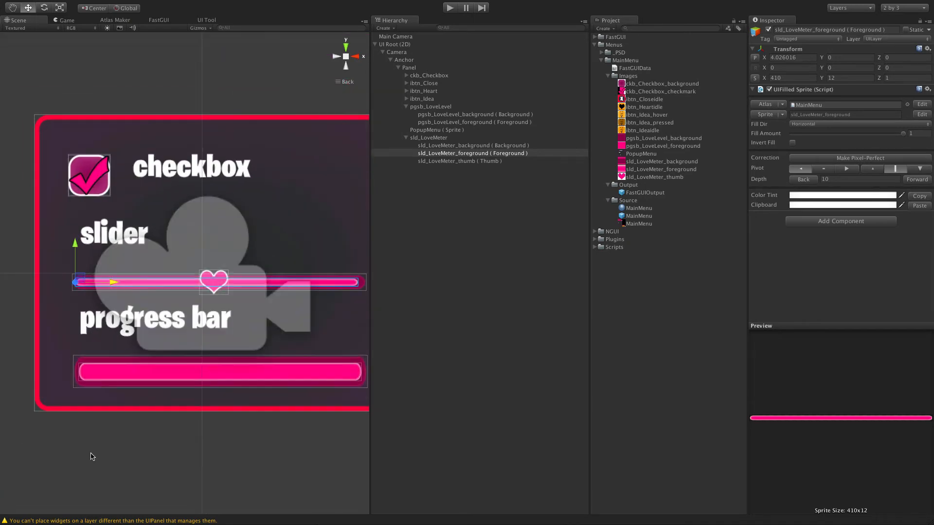
# Test the slider in play mode, inspect the components of pgsb_LoveLevel and sld_LoveMeter, and stop playing
pyautogui.click(451, 9)
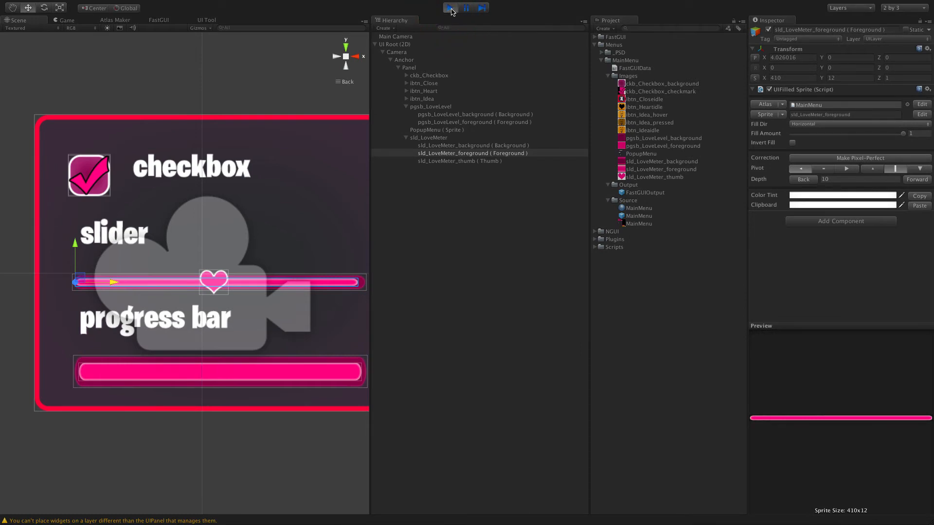
pyautogui.click(181, 281)
pyautogui.click(220, 282)
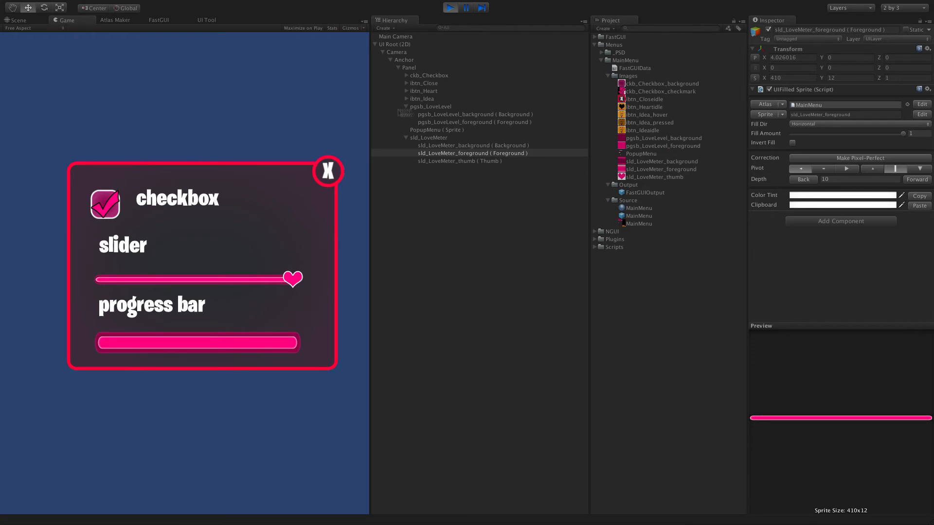
pyautogui.click(426, 108)
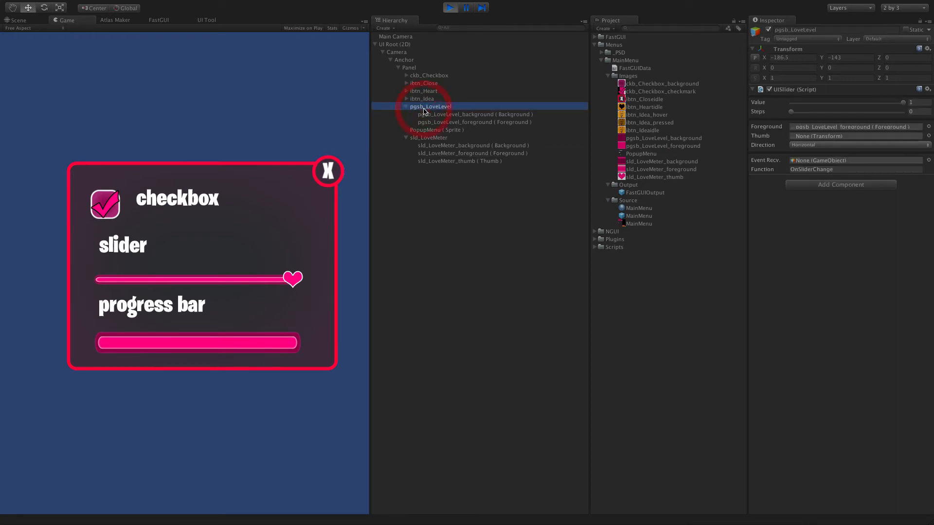
pyautogui.click(423, 138)
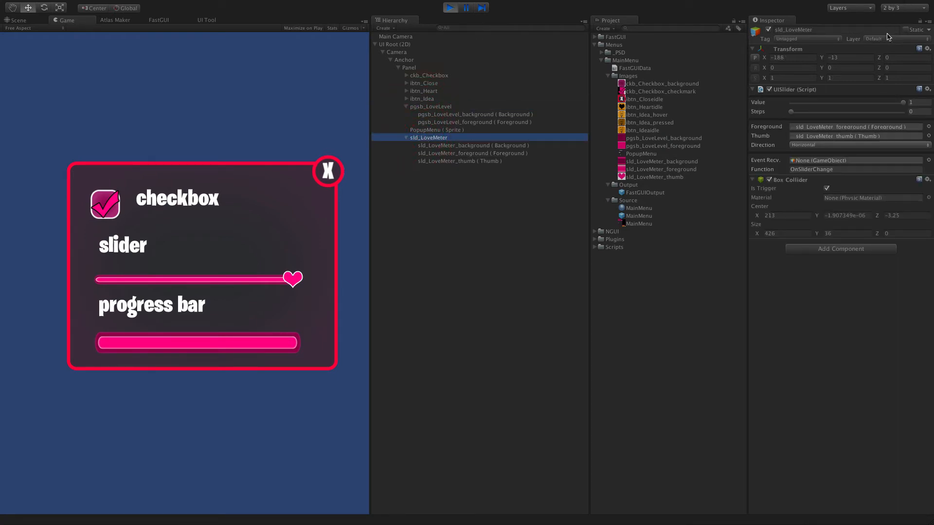
pyautogui.click(447, 9)
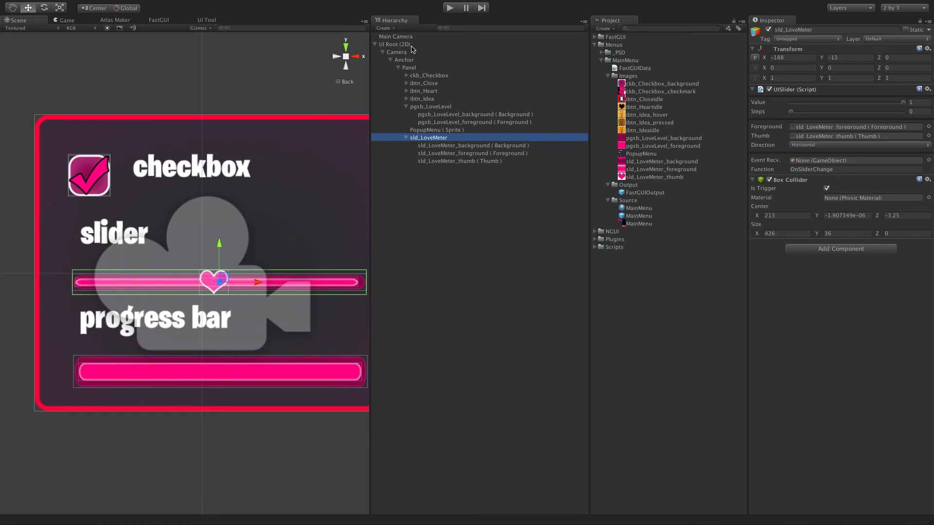
# Apply UILayer to UI Root (2D) and all its children, and check the layer on sld_LoveMeter
pyautogui.click(408, 44)
pyautogui.click(902, 40)
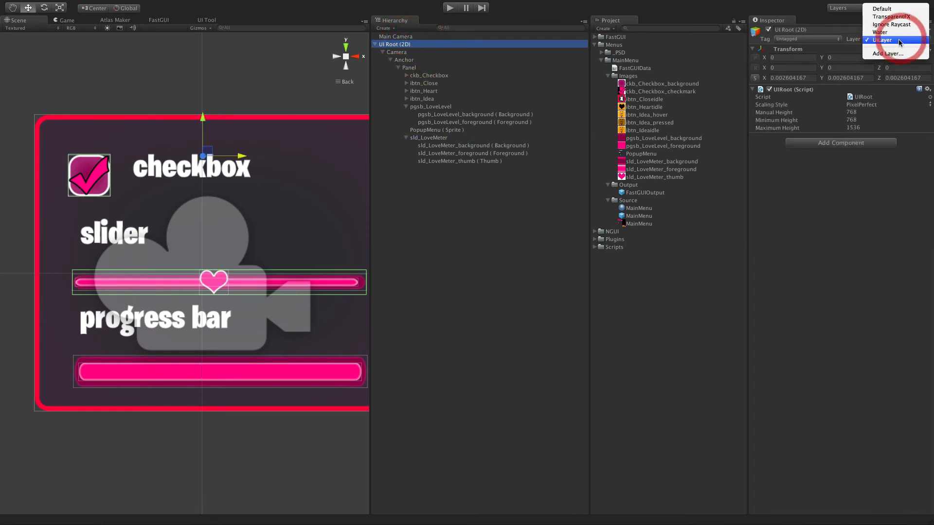
pyautogui.click(898, 39)
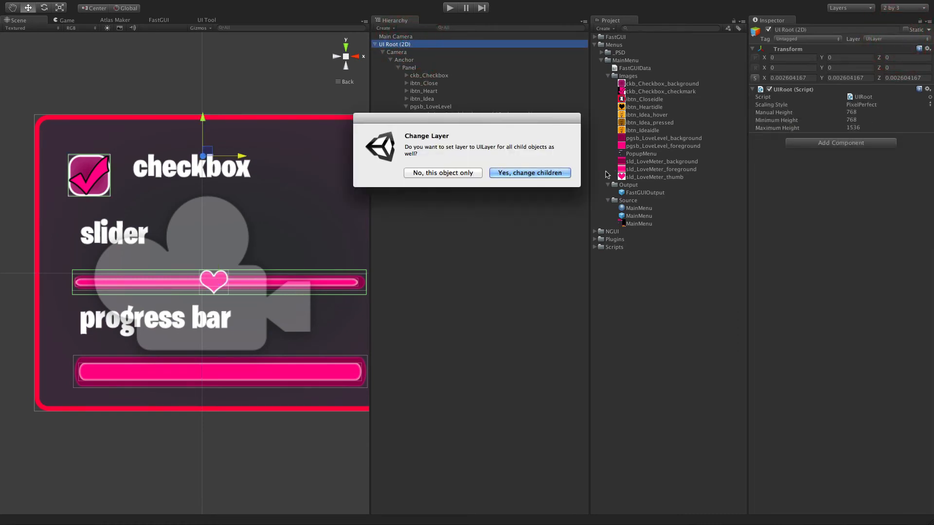
pyautogui.click(545, 173)
pyautogui.click(429, 139)
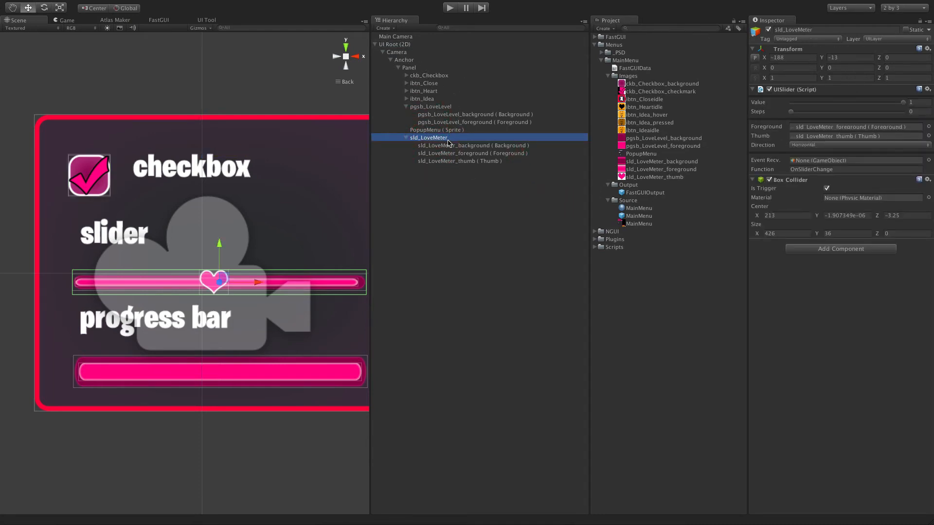
# Test the slider's heart thumb in play mode, lower the progress bar's value to about 0.73, and stop playing
pyautogui.click(450, 8)
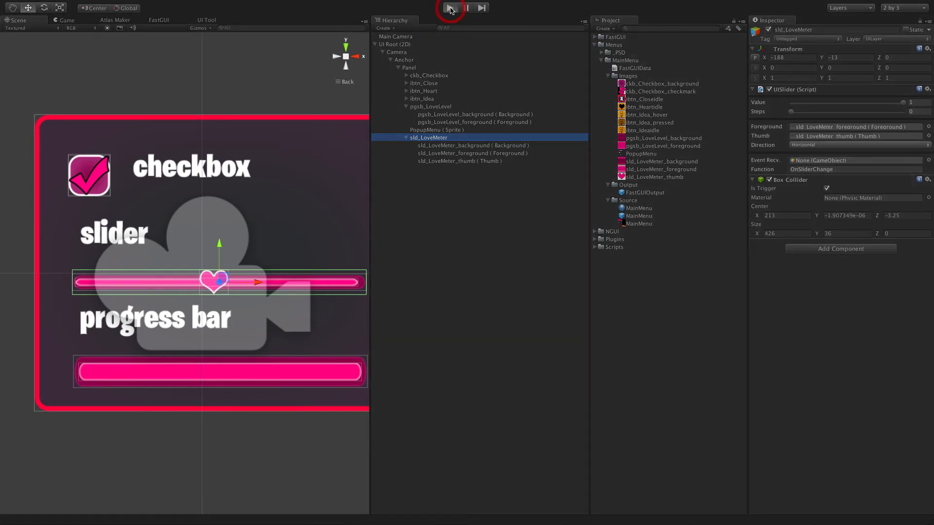
pyautogui.moveTo(294, 285); pyautogui.dragTo(251, 282)
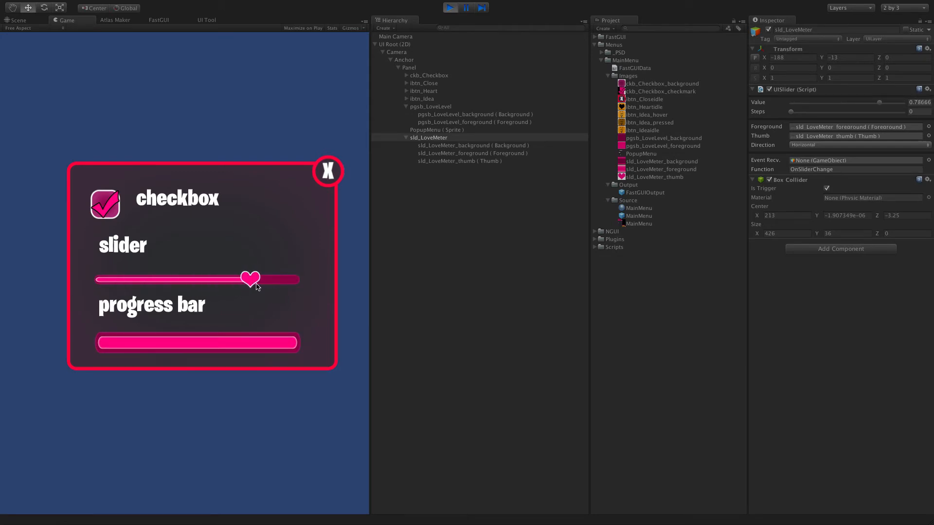
pyautogui.click(414, 108)
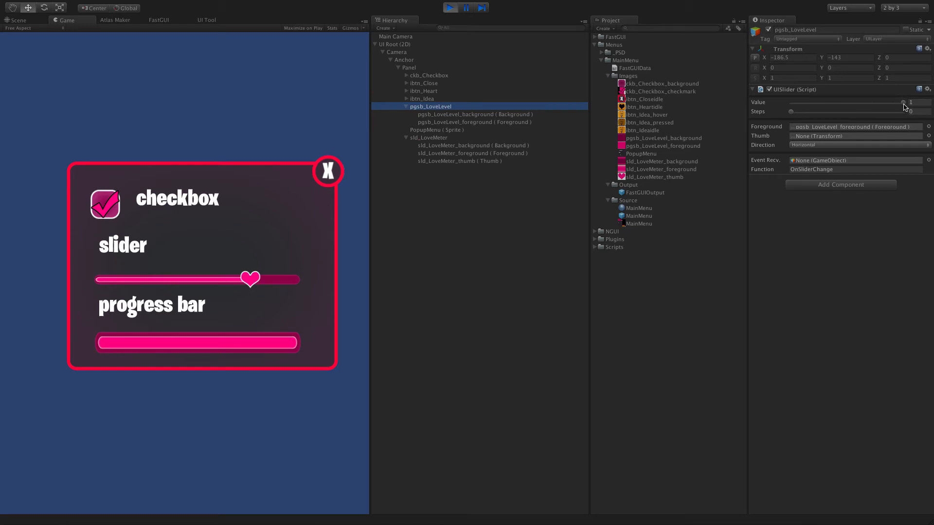
pyautogui.moveTo(905, 106); pyautogui.dragTo(873, 103)
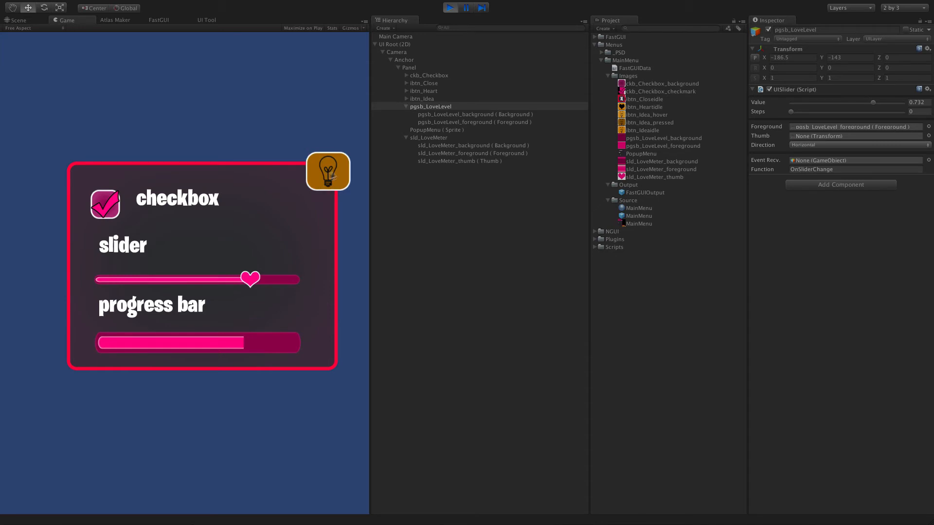
pyautogui.click(452, 11)
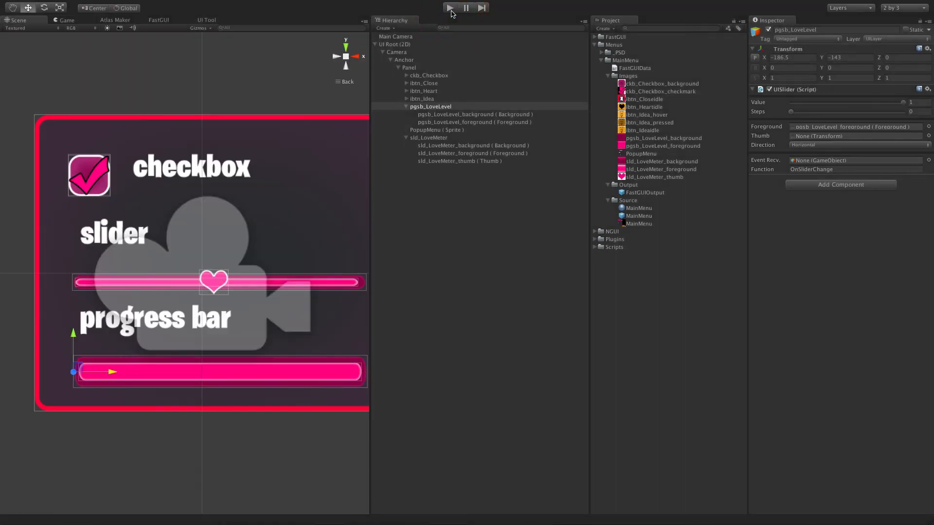
# Switch to Photoshop and examine which button states the ibtn_Close layer group contains
pyautogui.hotkey('ctrl', 'Left')
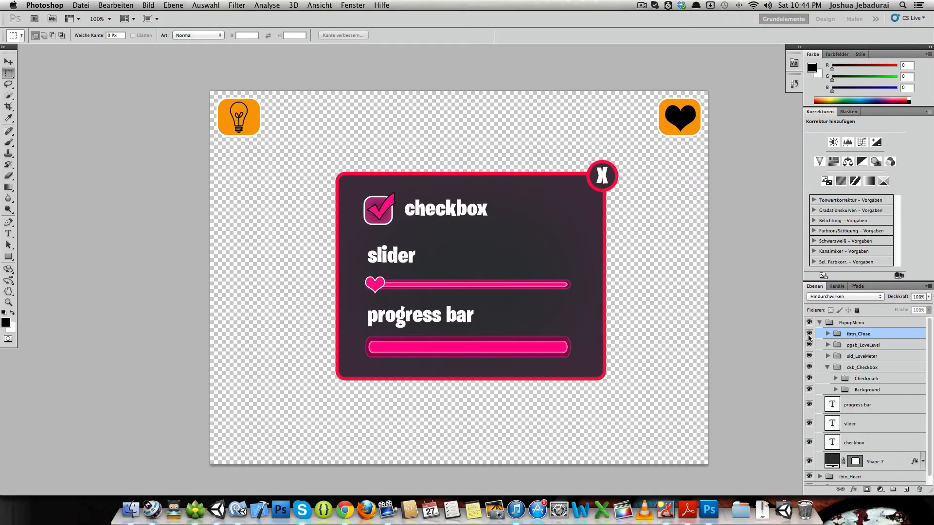
pyautogui.click(809, 335)
pyautogui.click(809, 334)
pyautogui.click(827, 334)
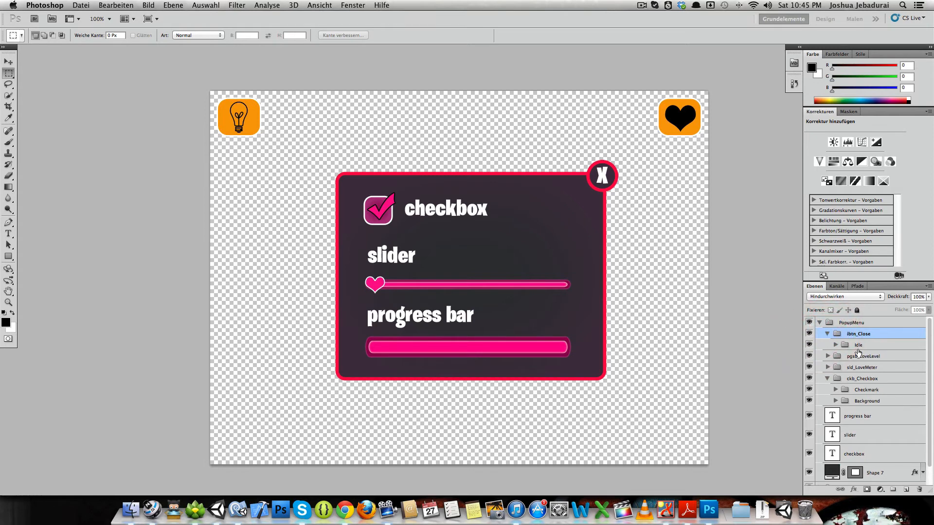
pyautogui.scroll(-2, 862, 363)
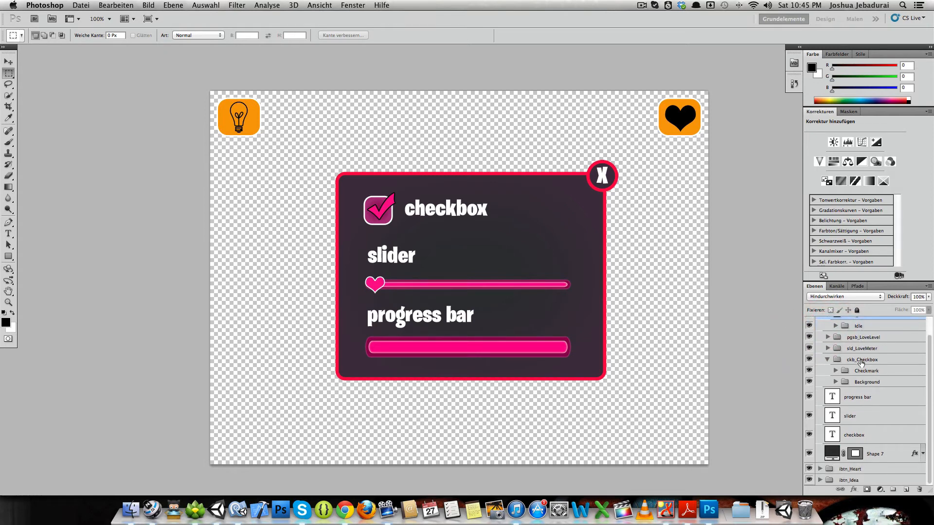
pyautogui.scroll(2, 862, 363)
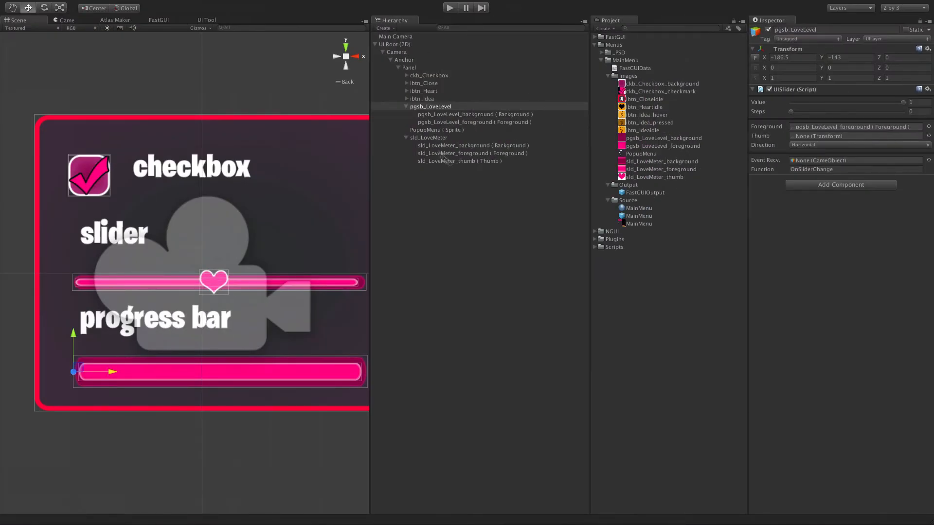
# Assign the ibtn_CloseIdle sprite to the hover and pressed states of the ibtn_Close image button
pyautogui.click(421, 83)
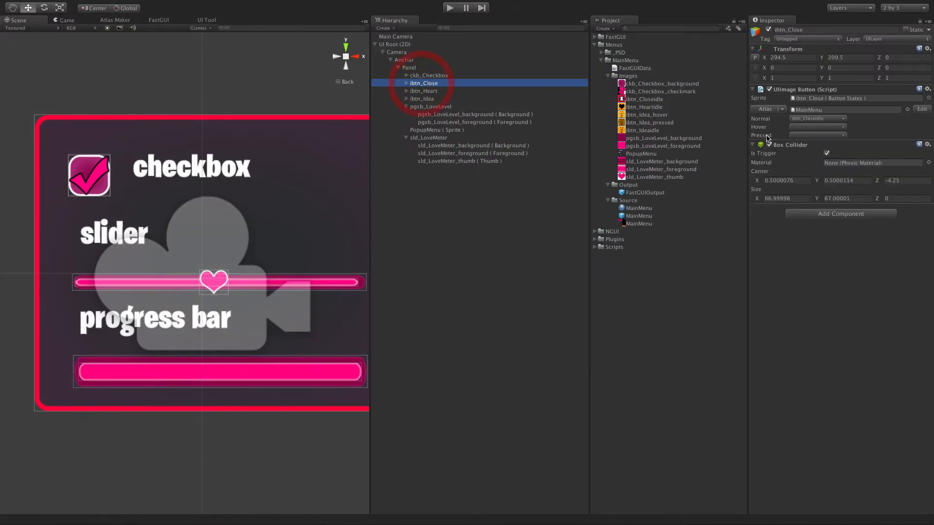
pyautogui.click(806, 127)
pyautogui.click(657, 322)
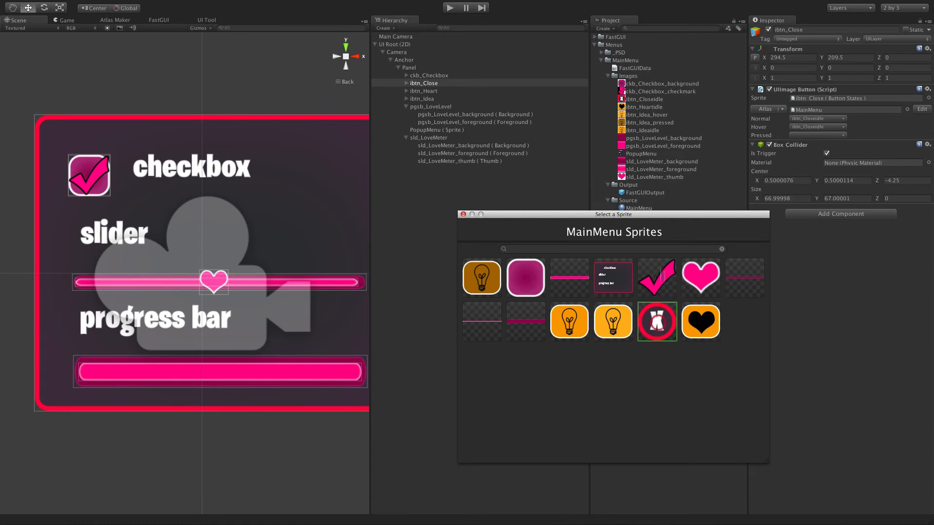
pyautogui.click(463, 215)
pyautogui.click(837, 135)
pyautogui.click(657, 321)
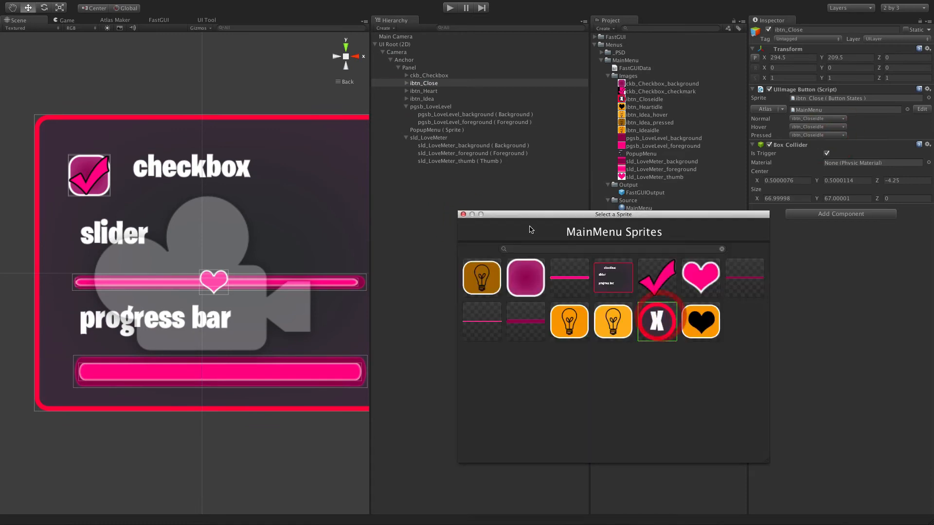
pyautogui.click(463, 215)
# Run the scene in play mode and set the game view's aspect ratio to 16:9
pyautogui.click(451, 9)
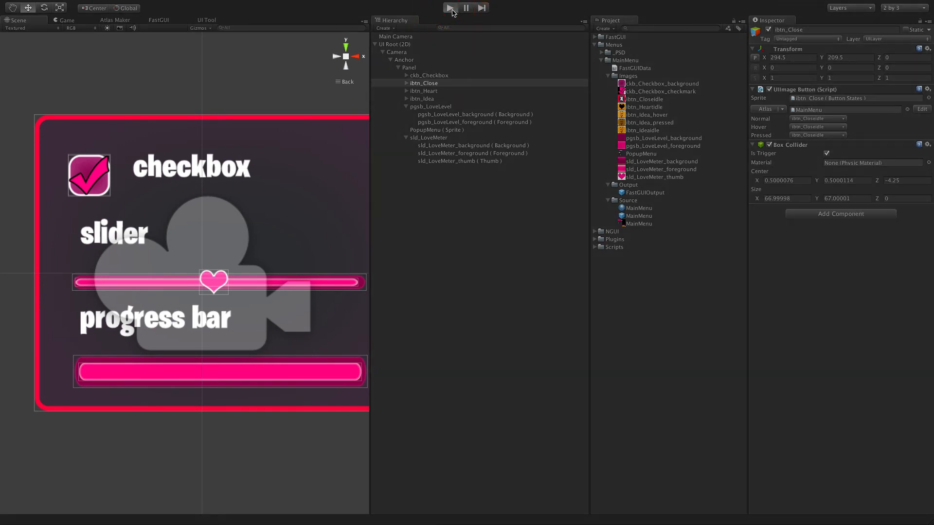
pyautogui.click(18, 27)
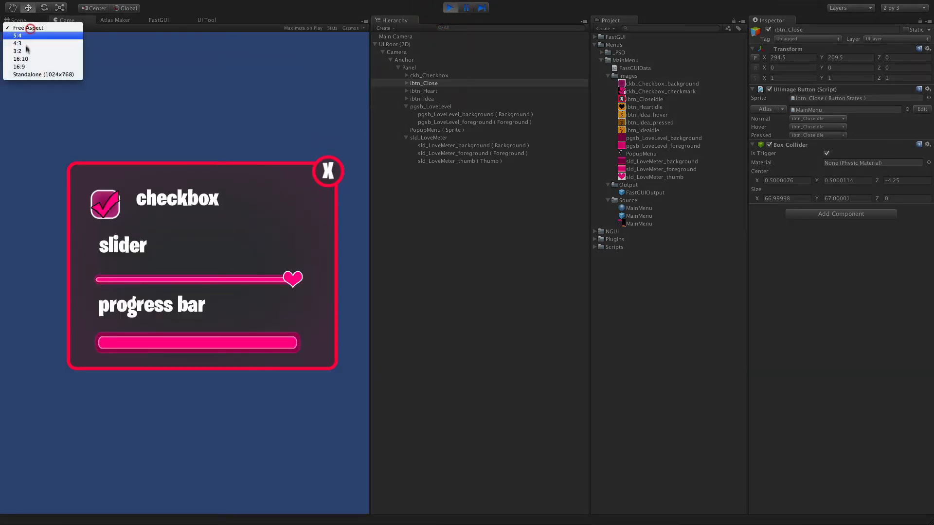
pyautogui.click(27, 61)
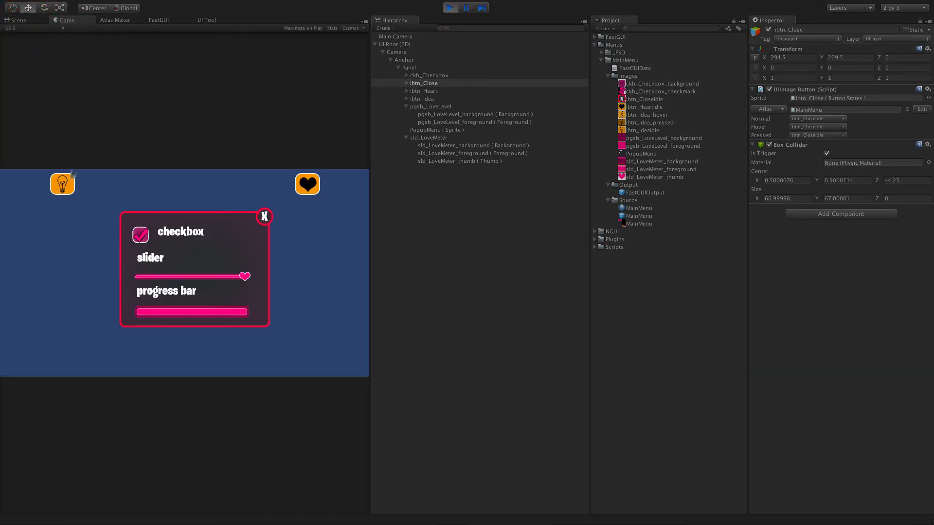
# Test the idea and heart buttons' response in the running menu and stop play mode
pyautogui.click(62, 192)
pyautogui.click(61, 191)
pyautogui.click(61, 189)
pyautogui.click(62, 191)
pyautogui.click(309, 187)
pyautogui.click(450, 7)
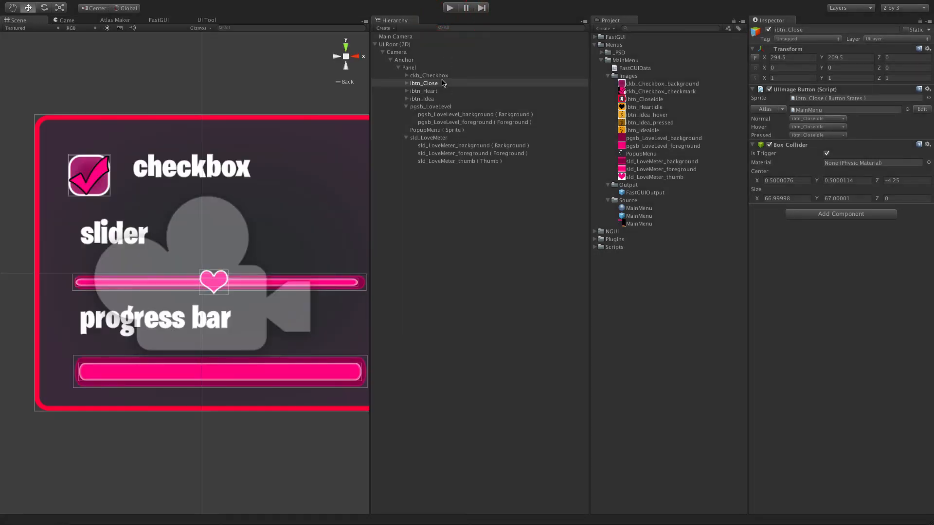
# Assign the ibtn_HeartIdle sprite to the hover and pressed states of the ibtn_Heart image button
pyautogui.click(424, 91)
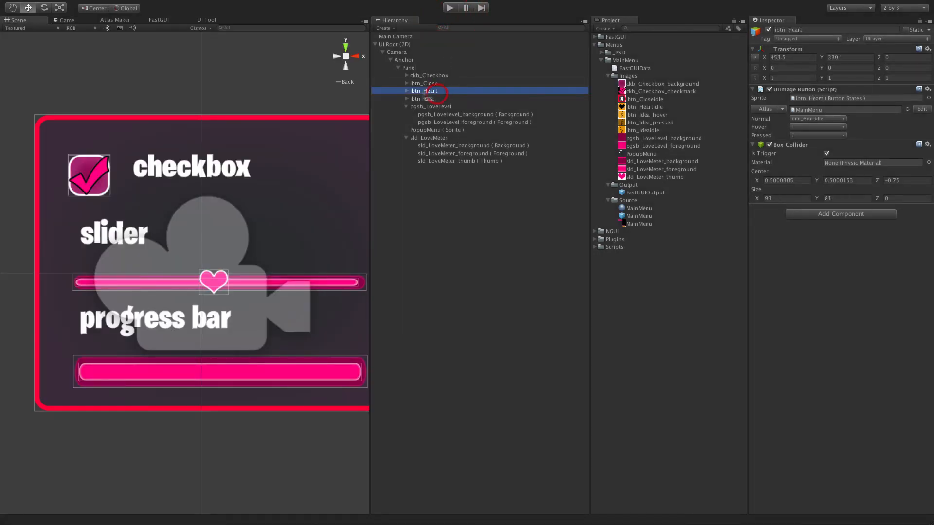
pyautogui.click(842, 128)
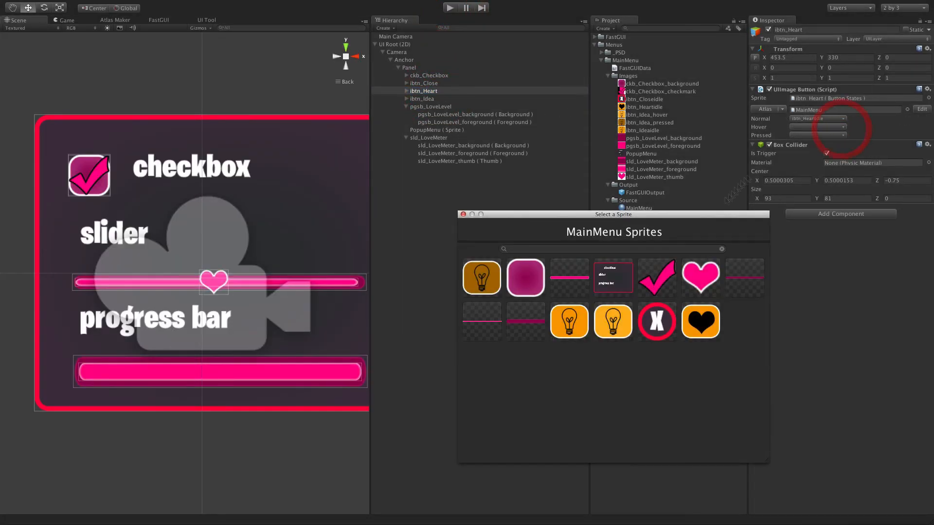
pyautogui.click(698, 318)
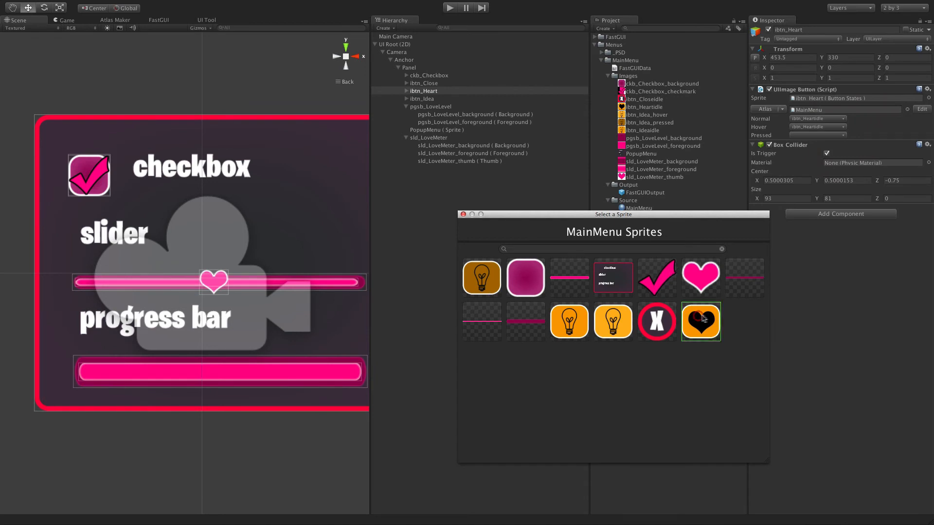
pyautogui.click(462, 215)
pyautogui.click(817, 135)
pyautogui.click(703, 320)
pyautogui.click(462, 214)
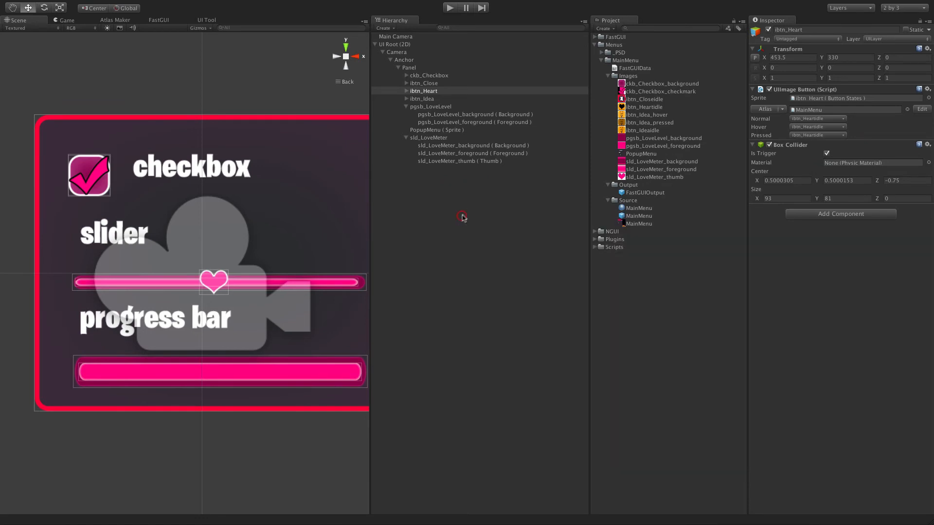
# Collapse the pgsb_LoveLevel and sld_LoveMeter objects in the scene hierarchy
pyautogui.click(461, 194)
pyautogui.click(414, 107)
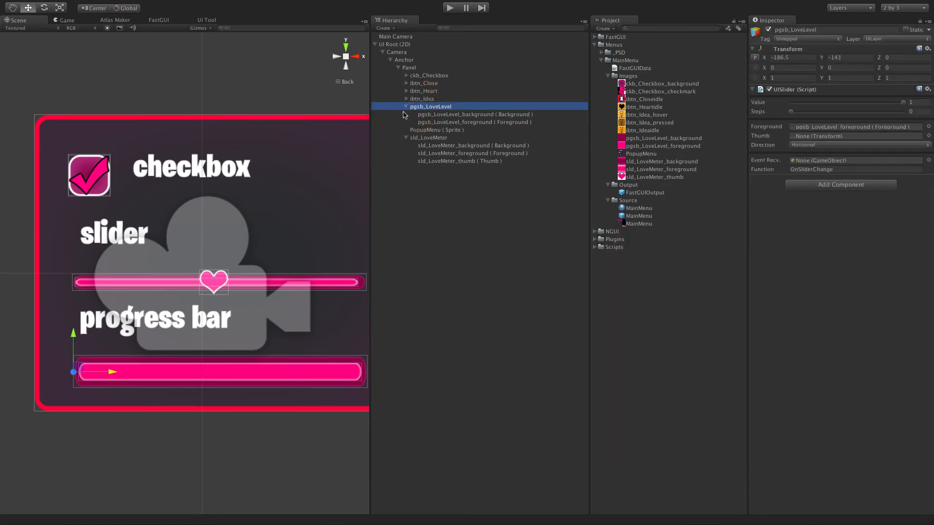
pyautogui.click(406, 107)
pyautogui.click(405, 123)
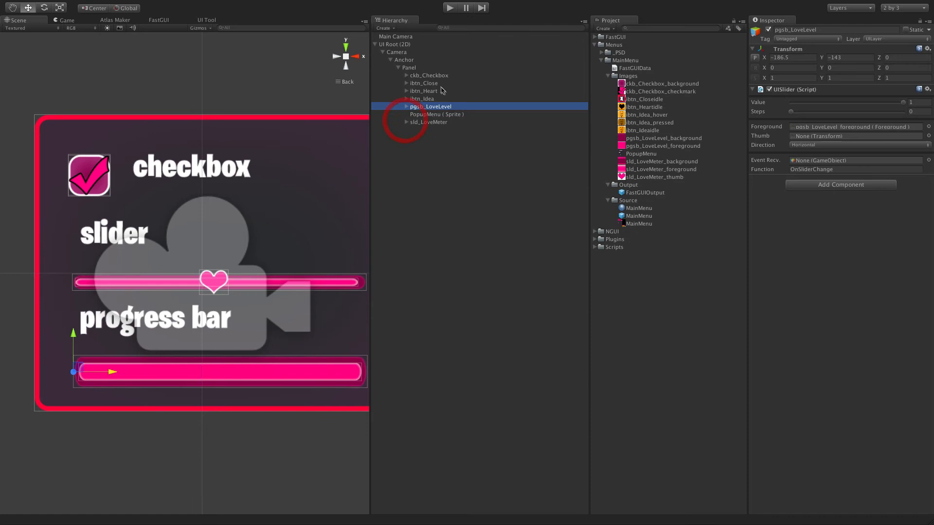
# Duplicate the Panel under Anchor and delete all of the copy's children, from ckb_Checkbox to sld_LoveMeter
pyautogui.click(413, 68)
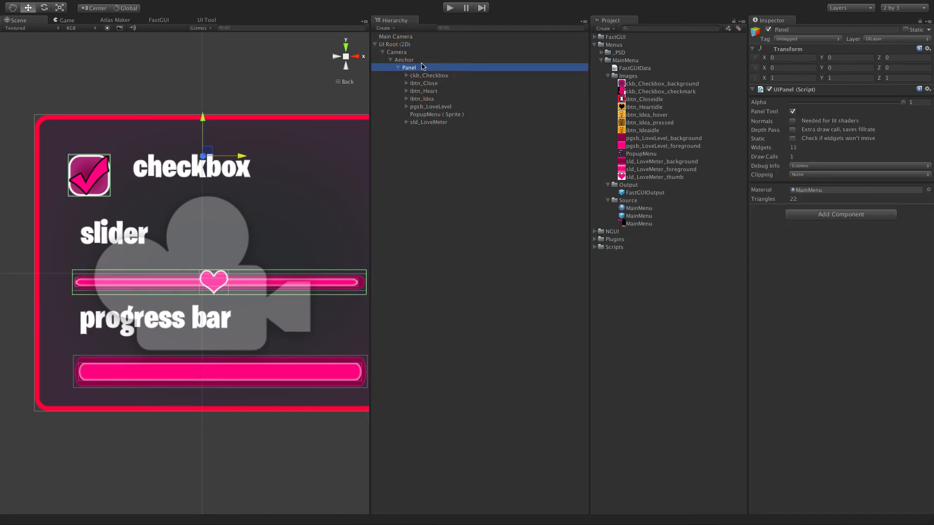
pyautogui.click(408, 61)
pyautogui.click(414, 68)
pyautogui.hotkey('ctrl', 'd')
pyautogui.click(399, 130)
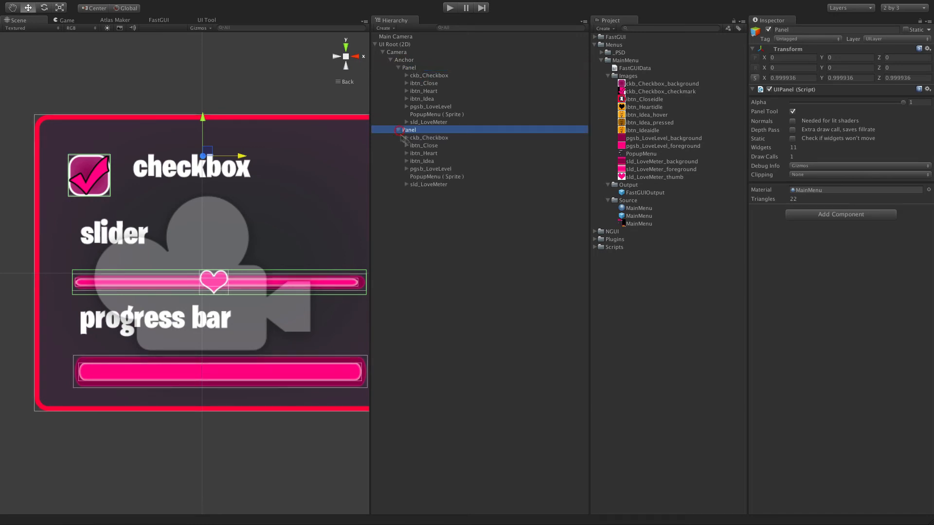
pyautogui.click(438, 139)
pyautogui.keyDown('shift'); pyautogui.click(438, 184); pyautogui.keyUp('shift')
pyautogui.press('Delete')
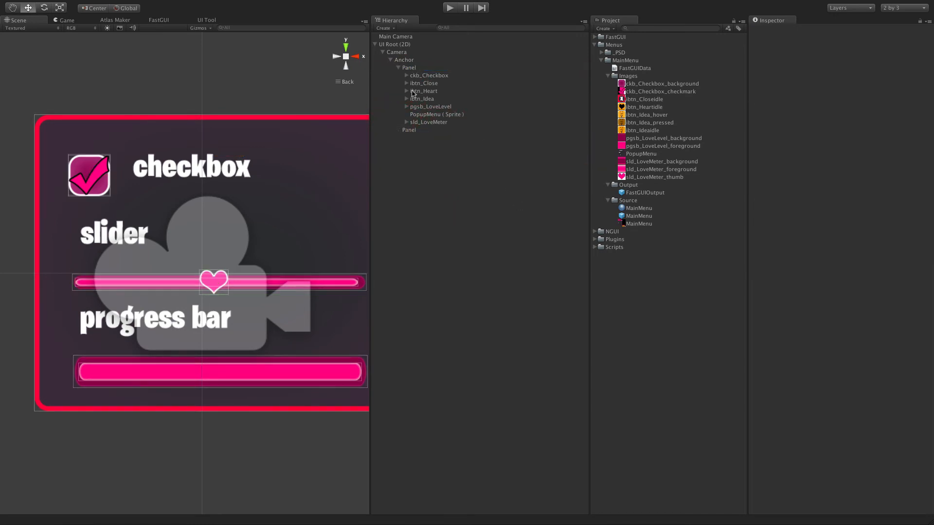
# Move the ibtn_Heart and ibtn_Idea buttons out of the original Panel into the empty duplicate Panel
pyautogui.click(434, 123)
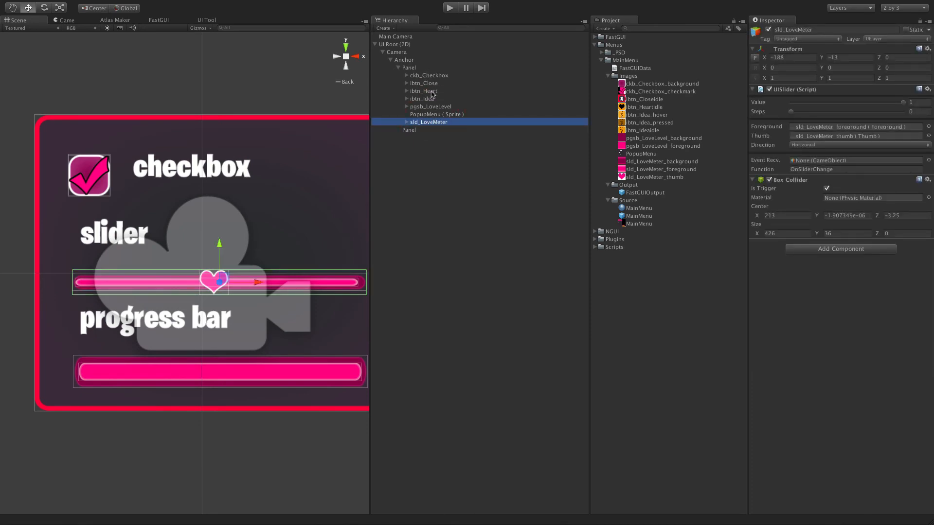
pyautogui.click(438, 76)
pyautogui.click(436, 121)
pyautogui.click(430, 99)
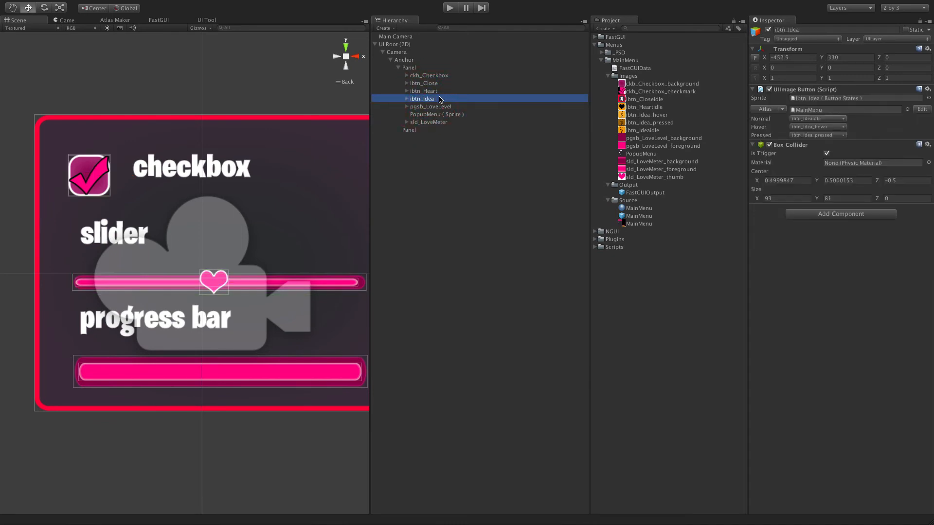
pyautogui.keyDown('shift'); pyautogui.click(440, 92); pyautogui.keyUp('shift')
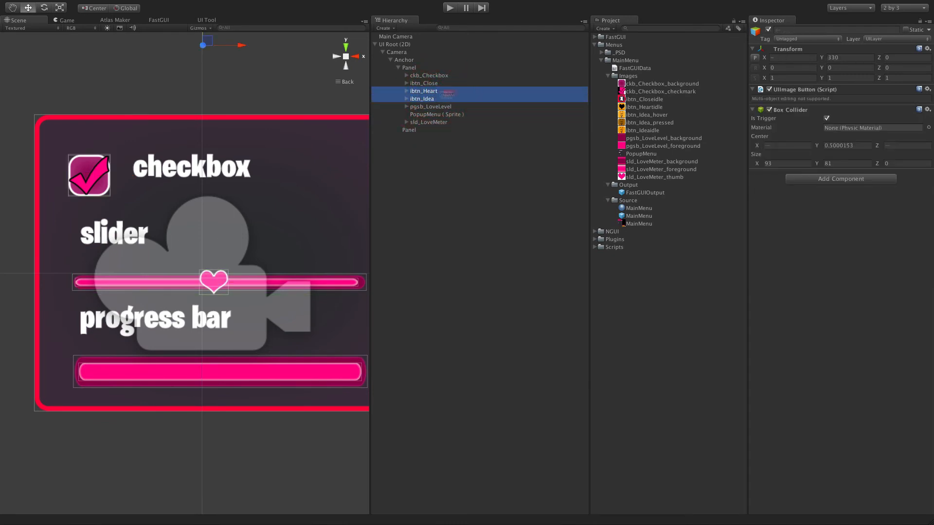
pyautogui.moveTo(437, 96); pyautogui.dragTo(449, 145)
pyautogui.click(448, 145)
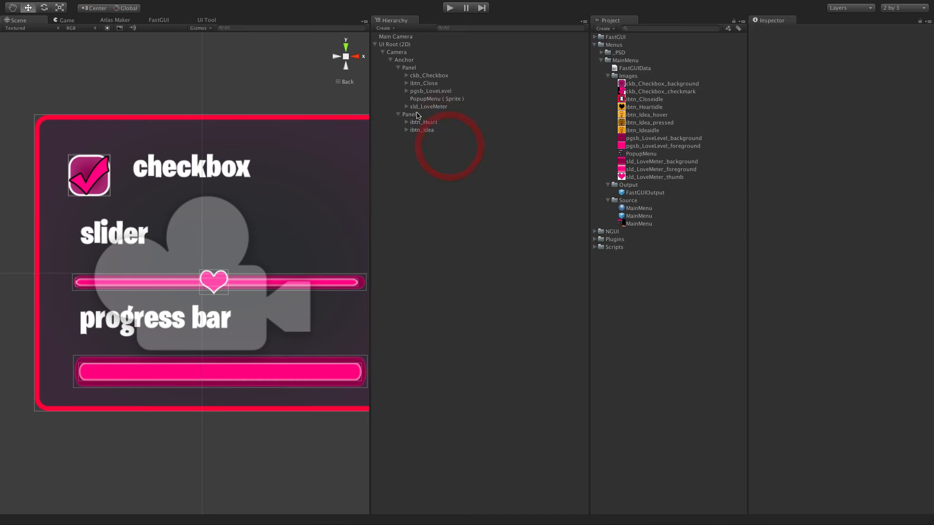
# Rename the panel holding the heart and idea buttons to MainMenu
pyautogui.click(421, 116)
pyautogui.click(418, 119)
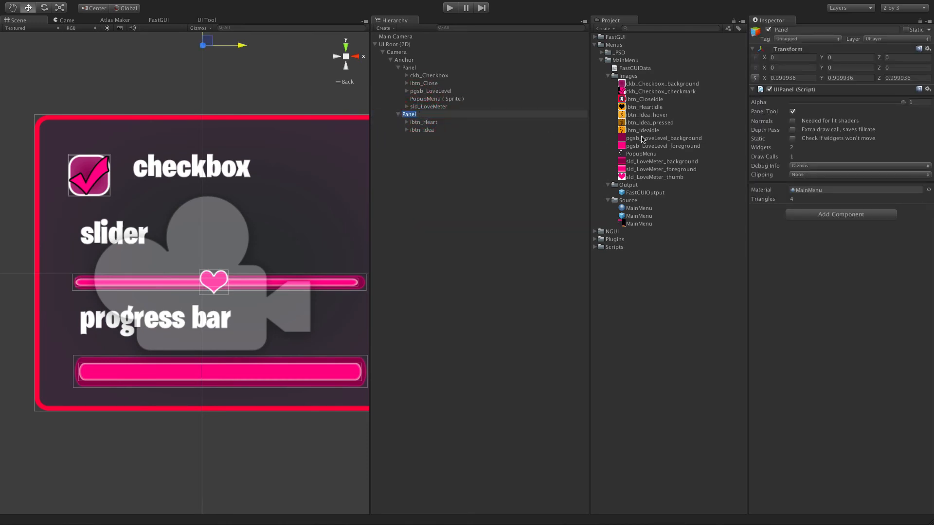
pyautogui.write('MainMenu')
pyautogui.press('Return')
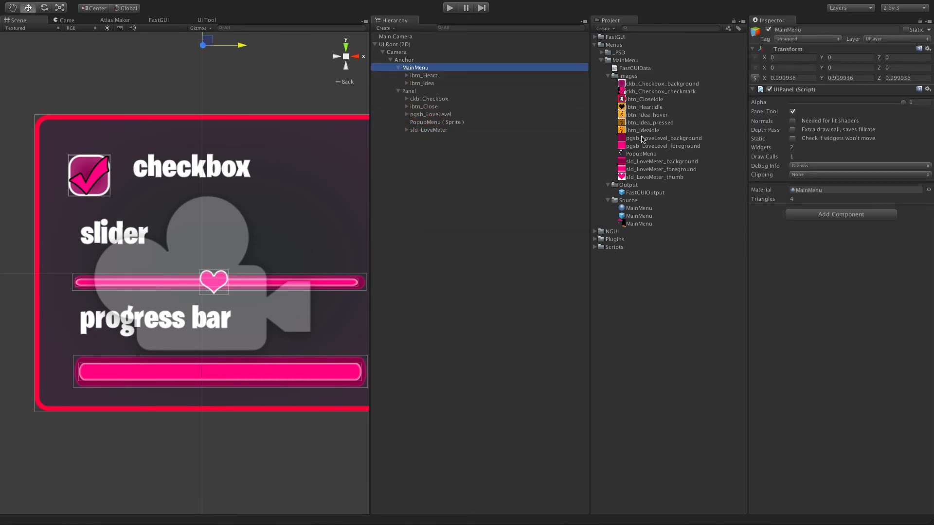
# Rename the panel holding the checkbox, close button, progress bar and slider to PopupMenu
pyautogui.click(428, 92)
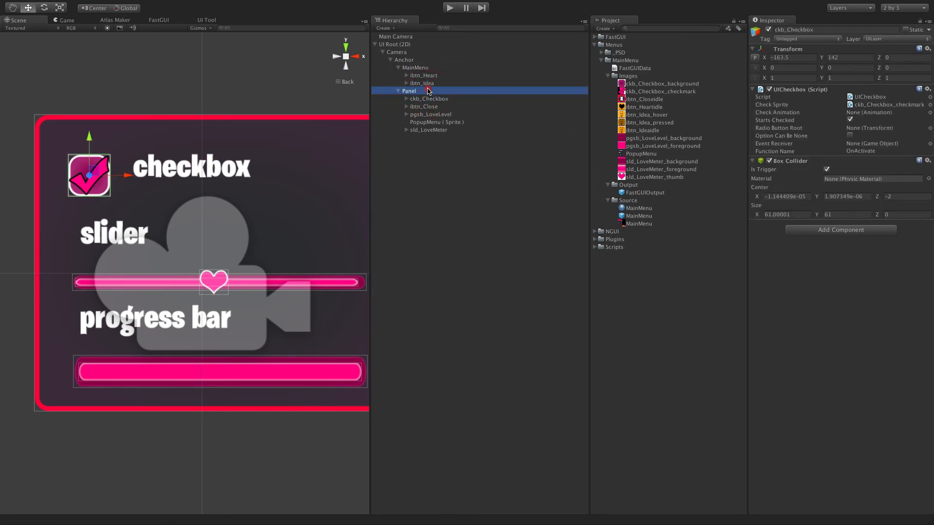
pyautogui.click(428, 91)
pyautogui.write('P')
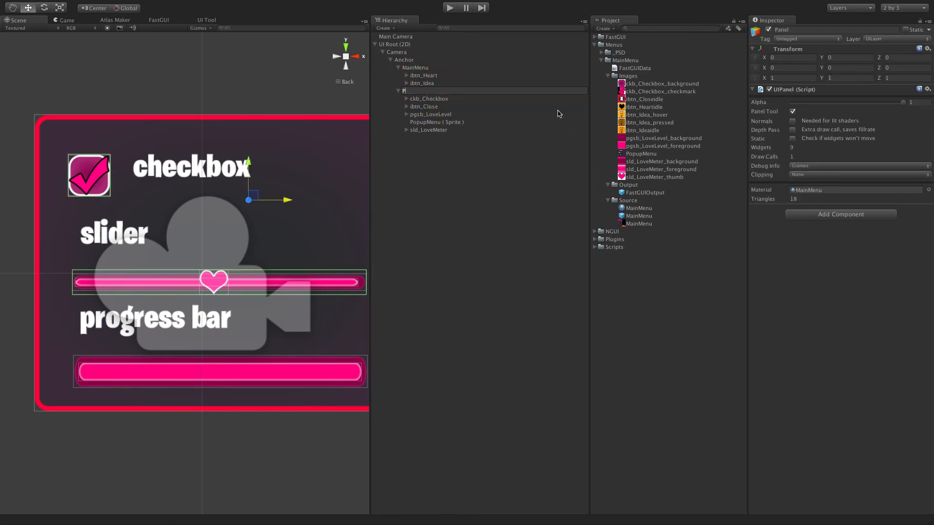
pyautogui.write('opupMenu')
pyautogui.press('Return')
pyautogui.click(466, 190)
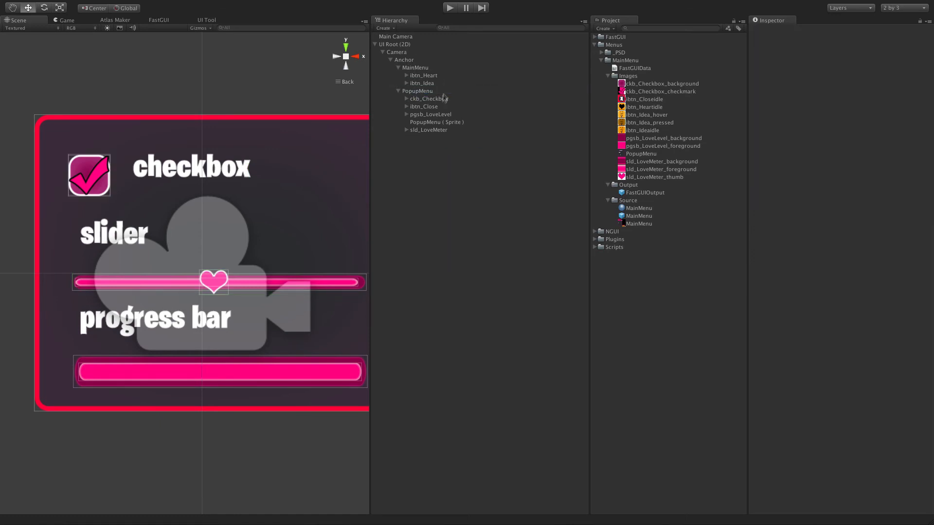
# Create an empty GameObject with an NGUI anchor and assign the UI Root's Camera as its UI camera
pyautogui.scroll(-6, 263, 153)
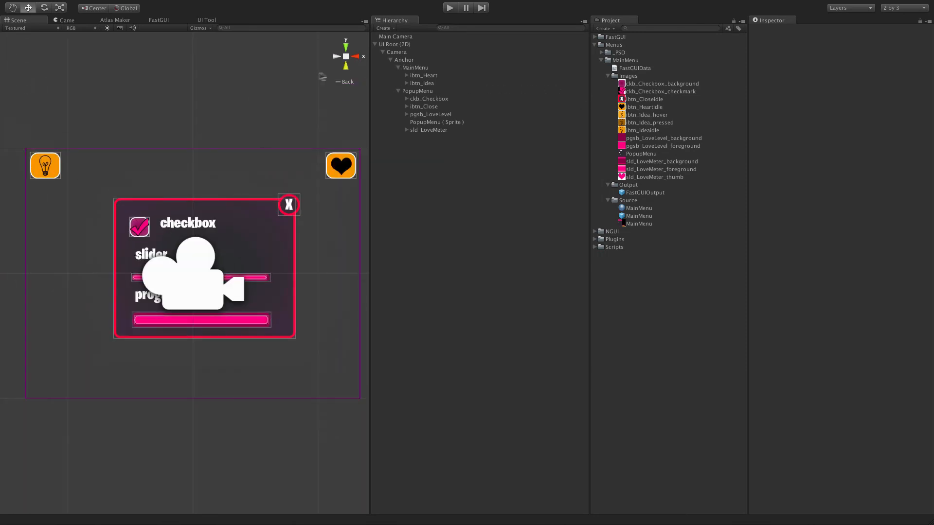
pyautogui.click(424, 61)
pyautogui.click(436, 198)
pyautogui.press('super+shift+n')
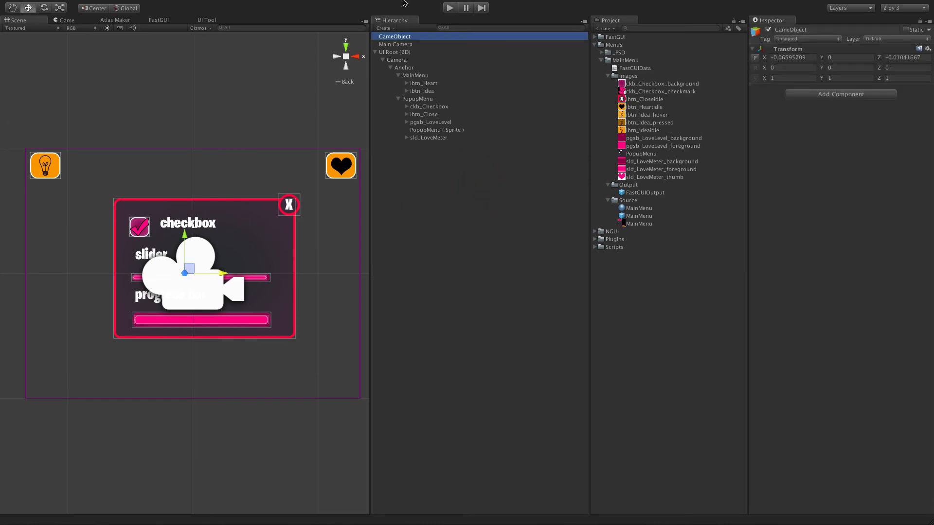
pyautogui.click(226, 5)
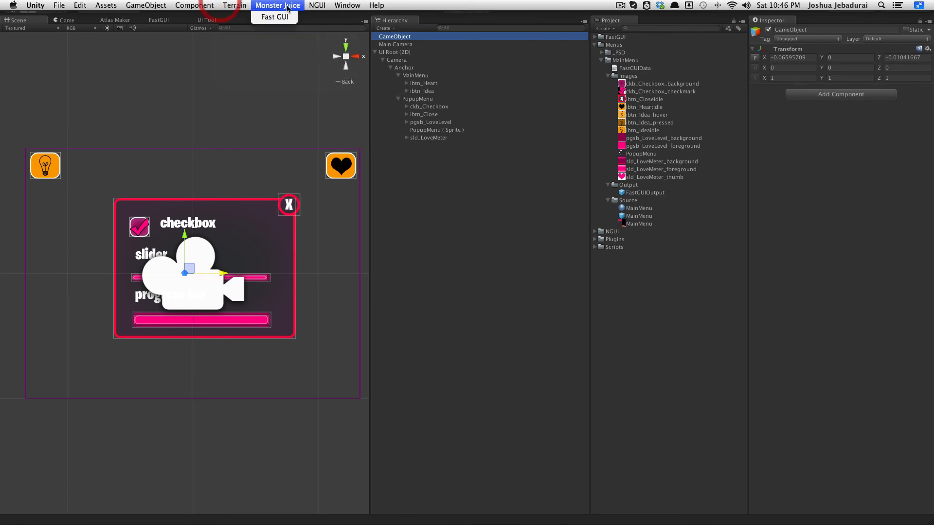
pyautogui.moveTo(317, 5)
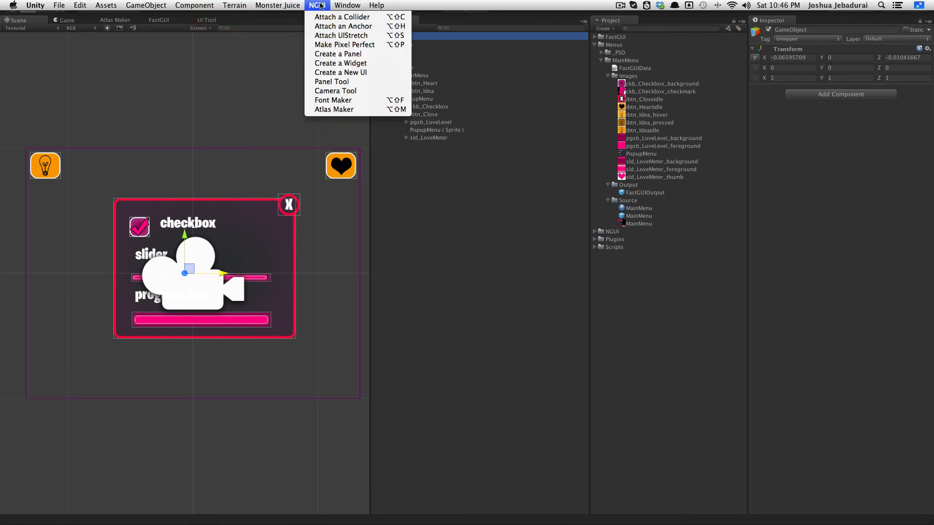
pyautogui.click(336, 26)
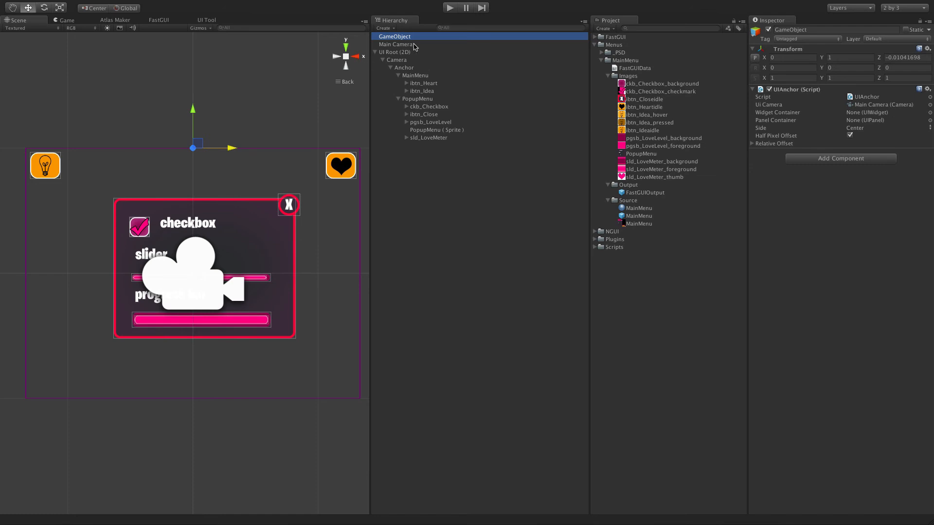
pyautogui.moveTo(399, 61); pyautogui.dragTo(879, 105)
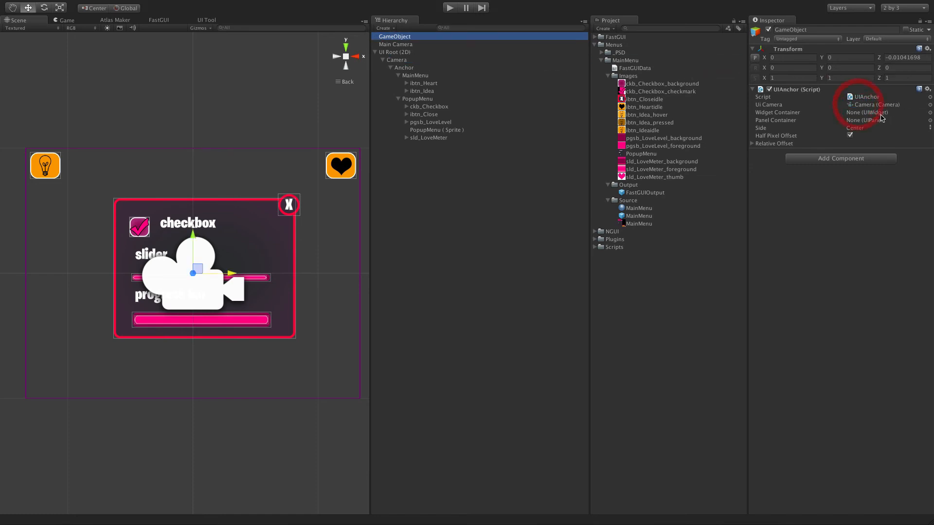
# Set the new anchor's side to TopLeft and rename its GameObject to TopLeft
pyautogui.click(872, 129)
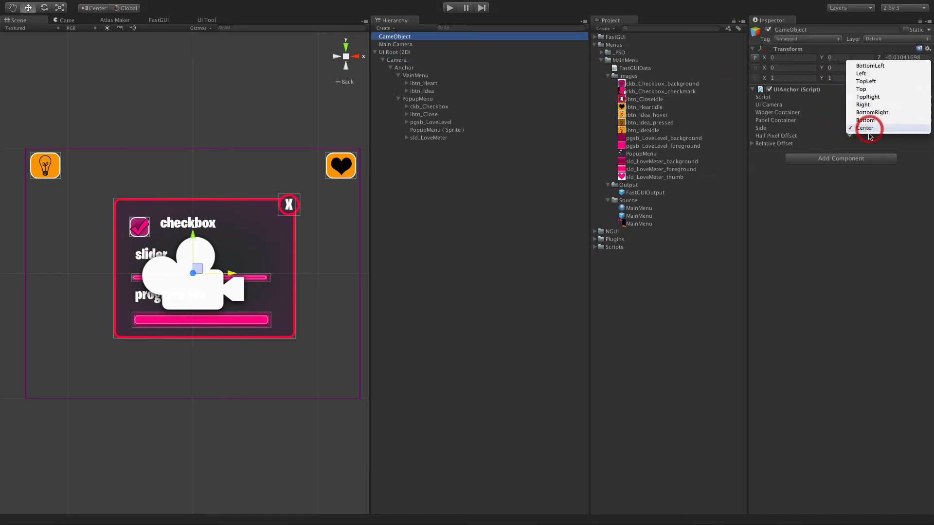
pyautogui.click(869, 81)
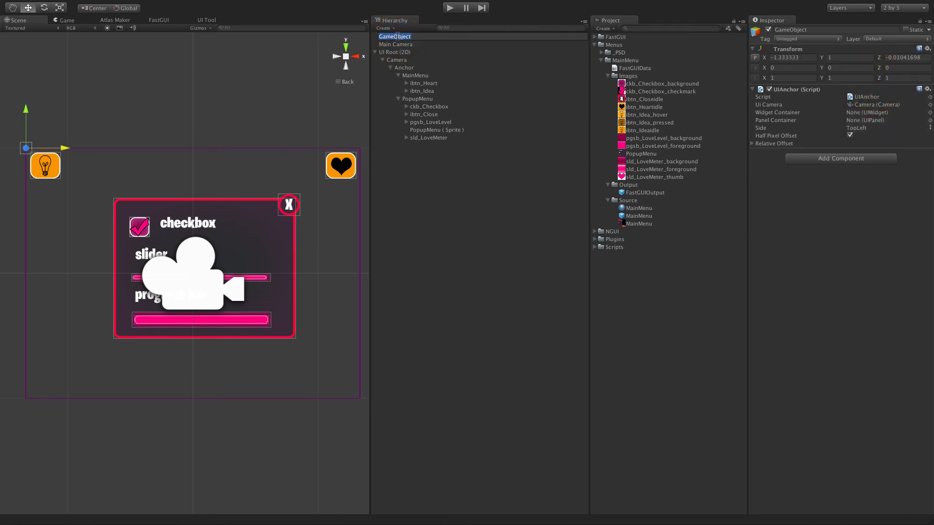
pyautogui.write('TopLeft')
pyautogui.press('Return')
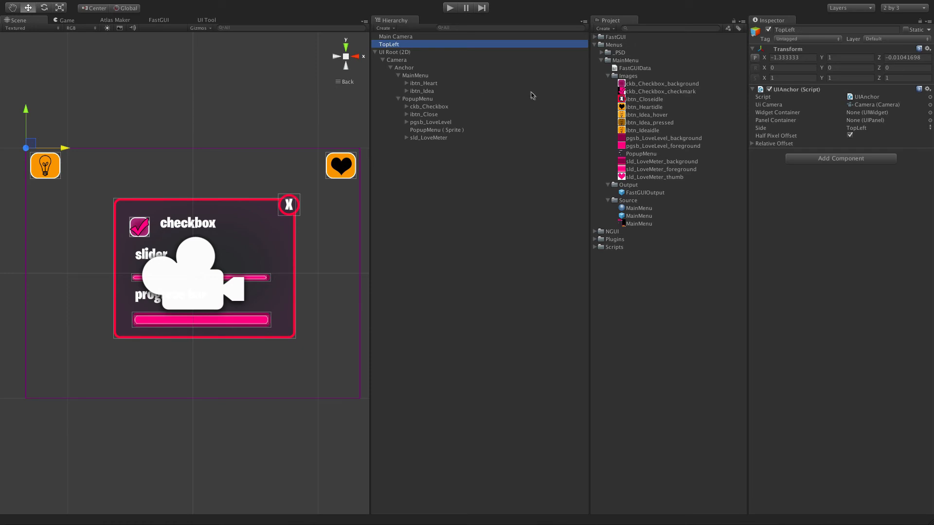
# Duplicate the TopLeft anchor and set the copy's side to TopRight
pyautogui.hotkey('ctrl', 'd')
pyautogui.click(866, 129)
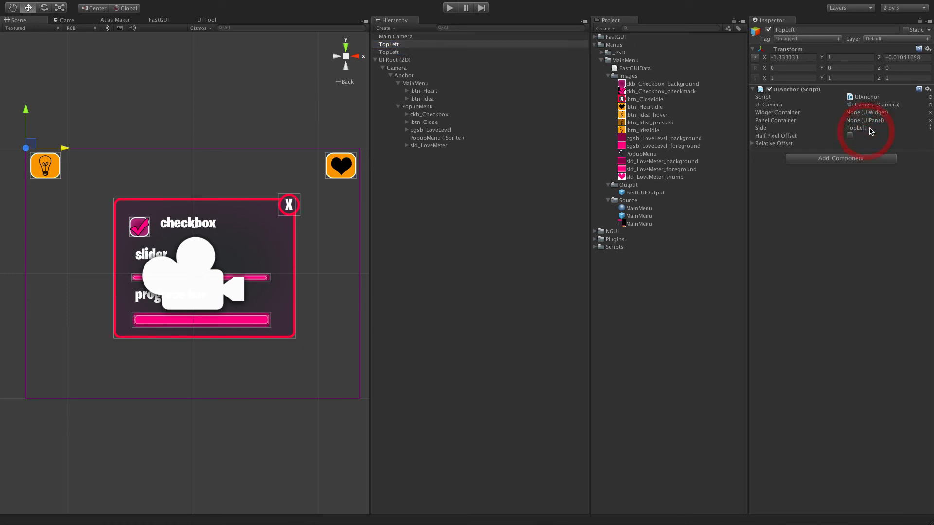
pyautogui.click(857, 128)
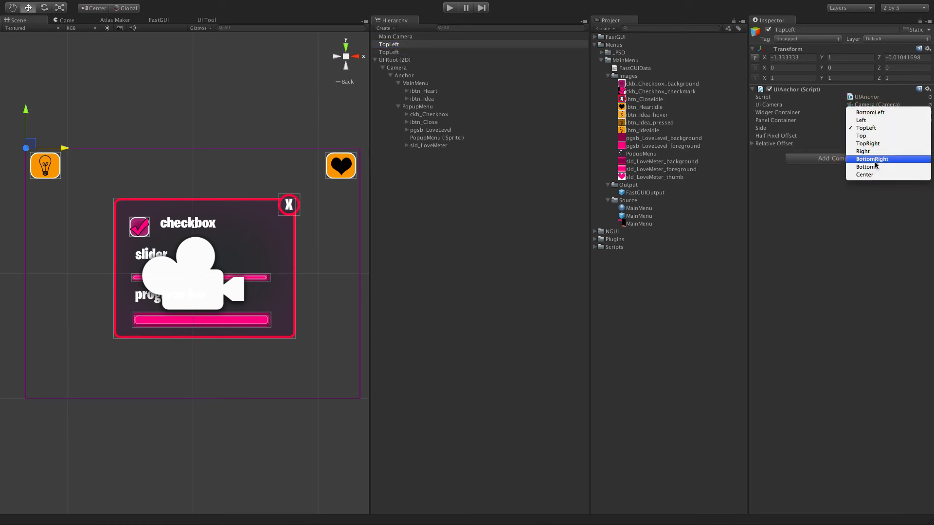
pyautogui.click(875, 144)
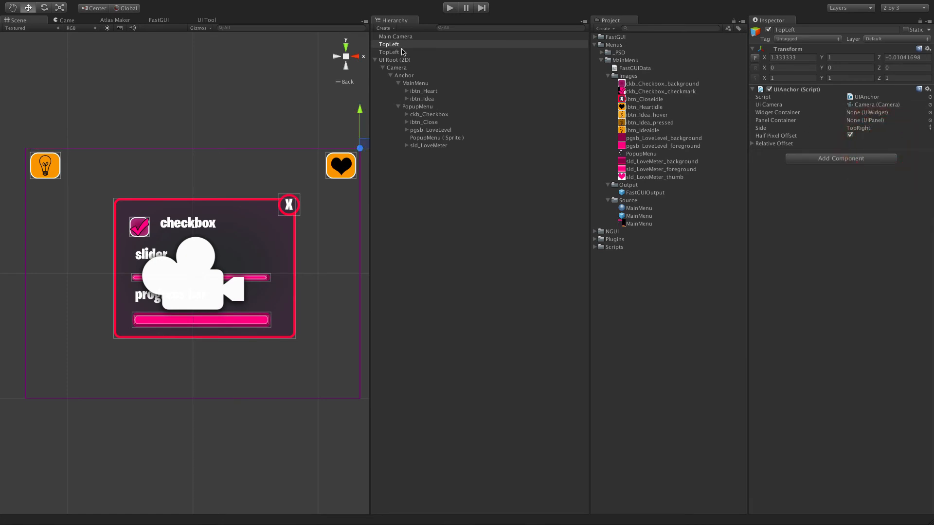
# Rename the duplicated anchor object to TopRight
pyautogui.click(403, 44)
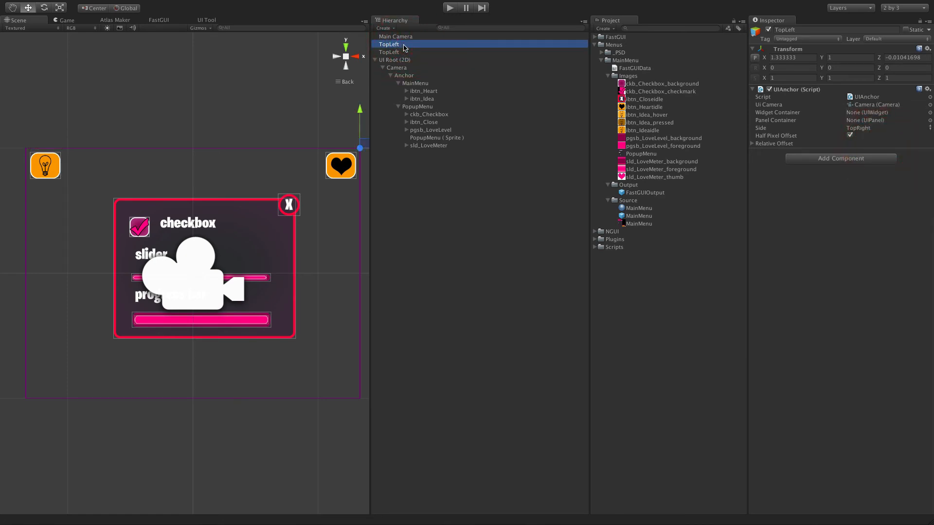
pyautogui.click(403, 44)
pyautogui.write('Top')
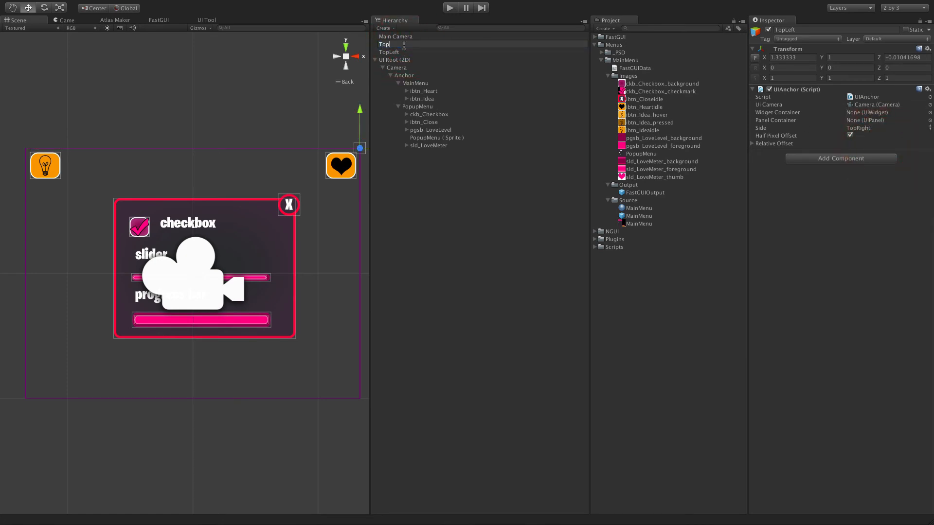
pyautogui.press('Return')
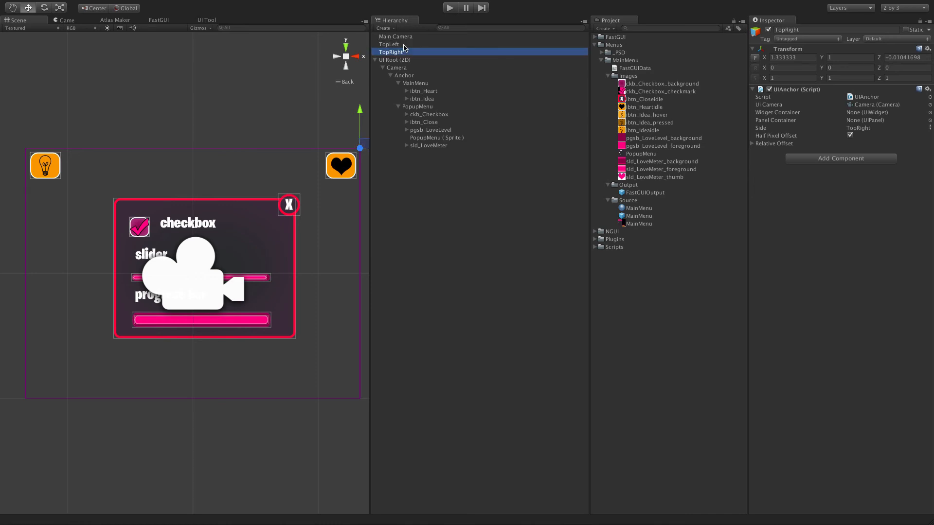
# Parent the TopLeft and TopRight anchors to the MainMenu panel
pyautogui.keyDown('shift'); pyautogui.click(403, 44); pyautogui.keyUp('shift')
pyautogui.moveTo(439, 47); pyautogui.dragTo(432, 86)
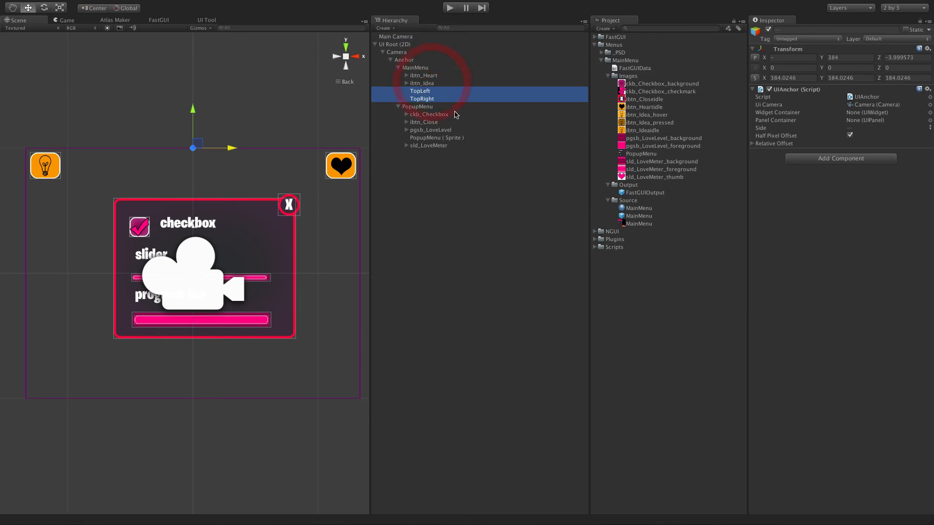
pyautogui.click(441, 198)
# Parent ibtn_Heart to the TopRight anchor and ibtn_Idea to the TopLeft anchor, leaving both anchors collapsed under MainMenu
pyautogui.click(426, 76)
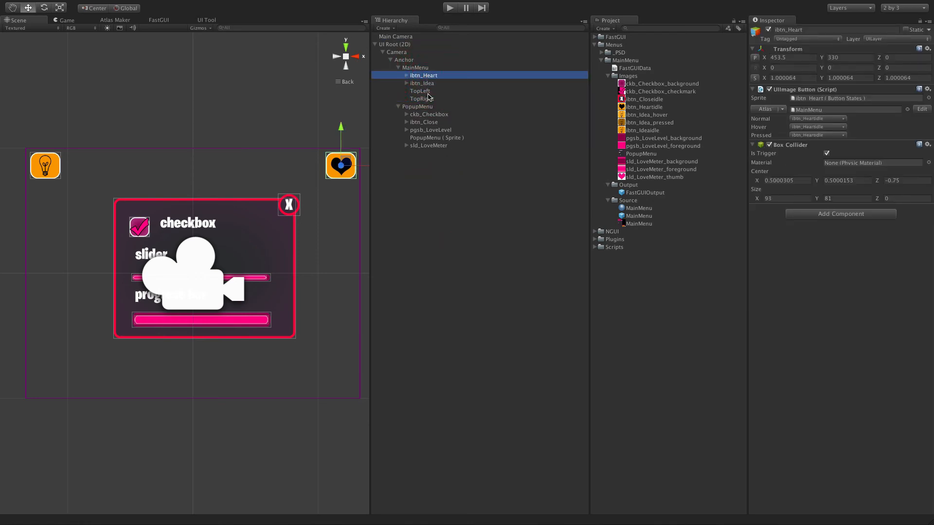
pyautogui.click(426, 69)
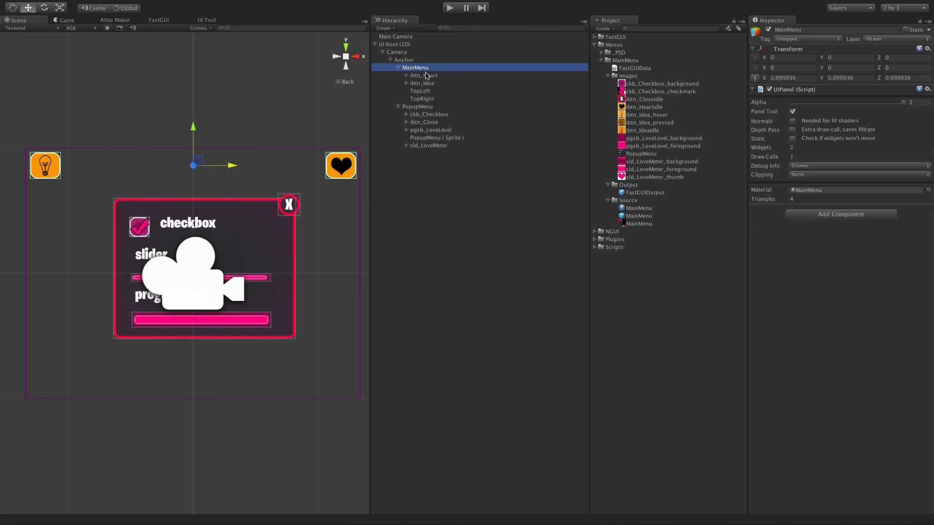
pyautogui.click(427, 75)
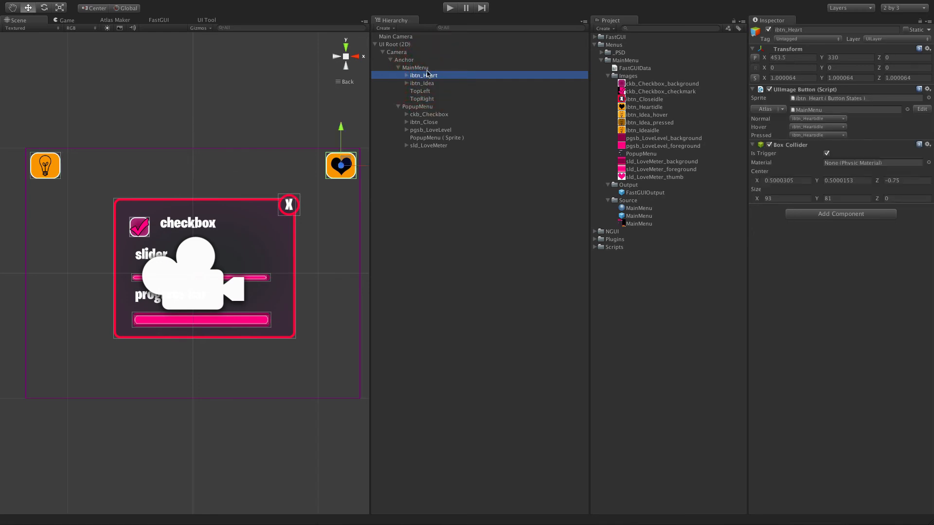
pyautogui.click(428, 68)
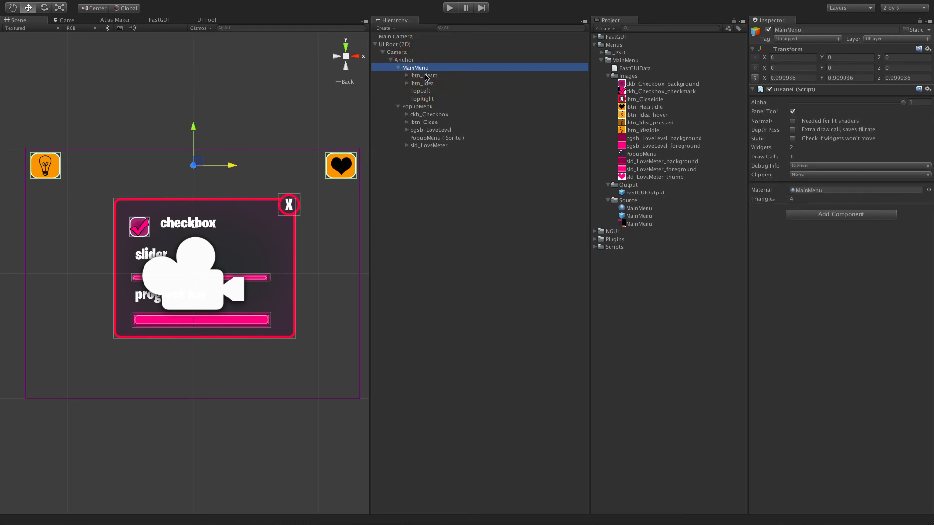
pyautogui.click(424, 83)
pyautogui.click(424, 76)
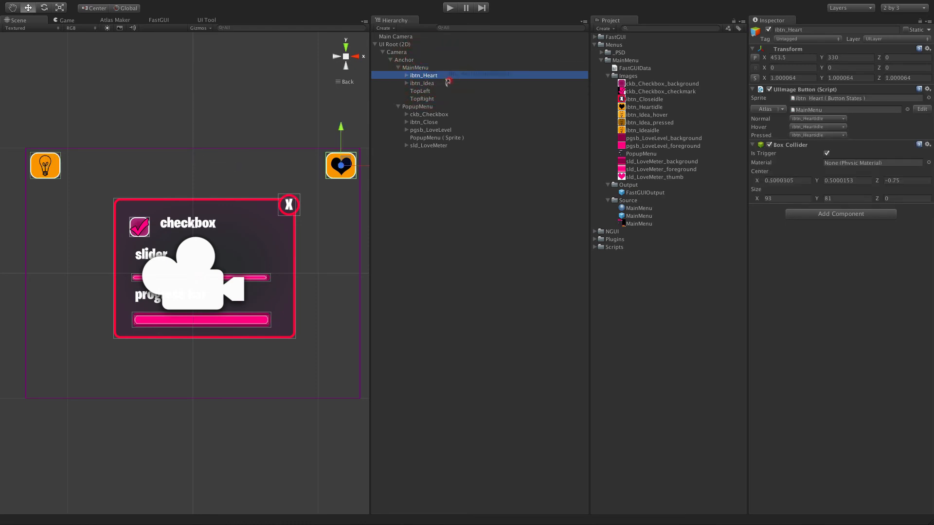
pyautogui.moveTo(447, 82)
pyautogui.mouseDown()
pyautogui.moveTo(441, 99)
pyautogui.moveTo(424, 77)
pyautogui.moveTo(444, 93)
pyautogui.moveTo(445, 84)
pyautogui.mouseUp()
pyautogui.click(406, 77)
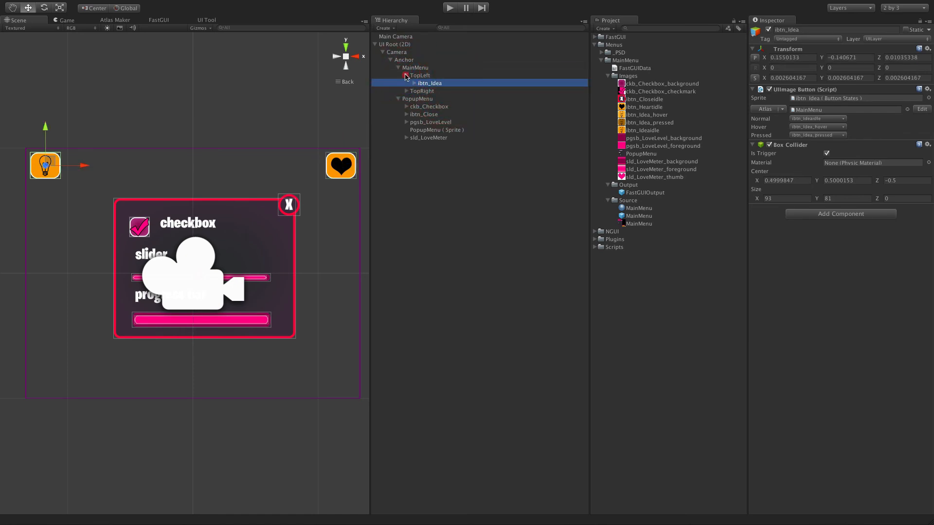
pyautogui.click(406, 76)
pyautogui.click(400, 69)
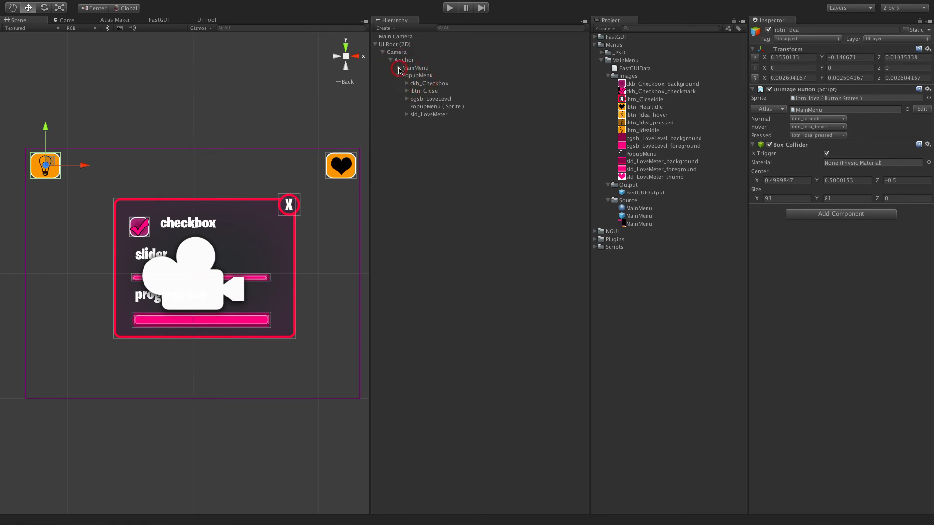
pyautogui.click(399, 69)
# Review the settings of the Anchor and PopupMenu objects and run the scene to preview the anchored menu
pyautogui.click(403, 61)
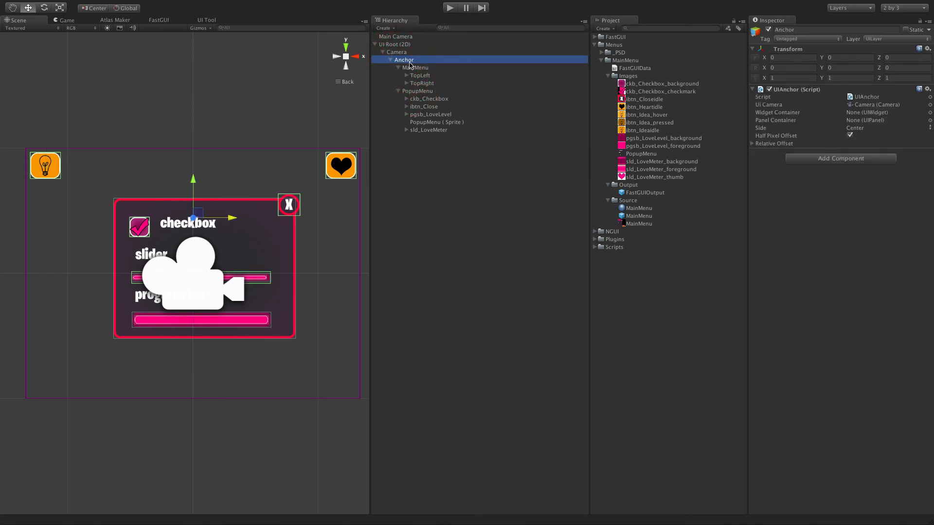
pyautogui.click(417, 91)
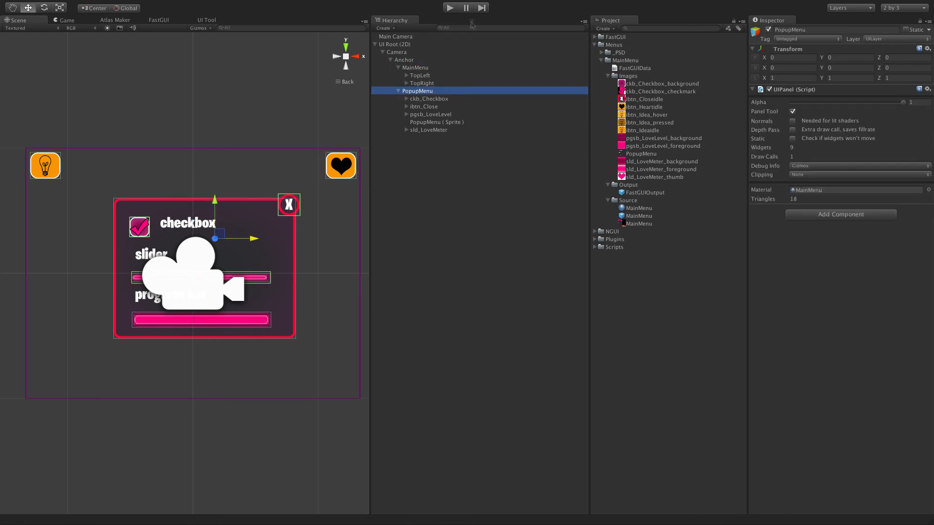
pyautogui.click(451, 9)
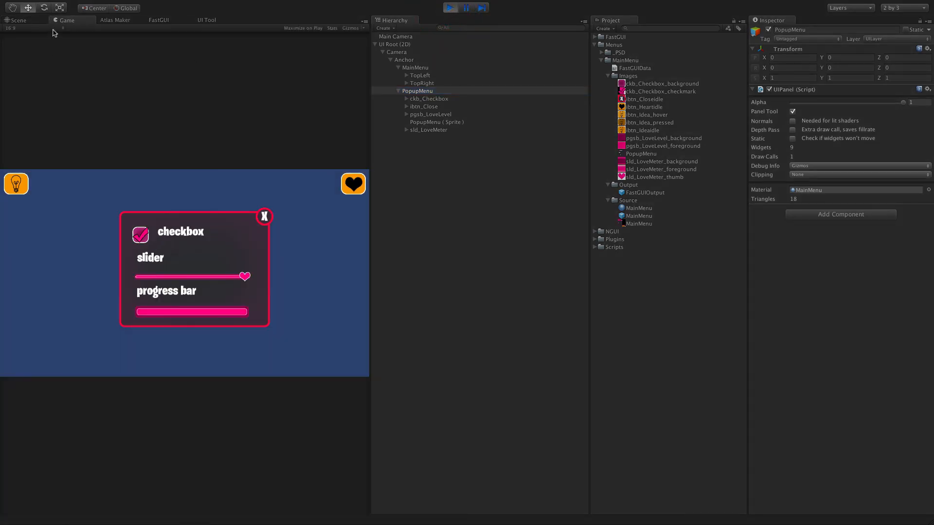
# Check the anchored menu at different Game view sizes, dock the Game view back beside the Scene view, and stop the scene
pyautogui.moveTo(67, 20); pyautogui.dragTo(116, 172)
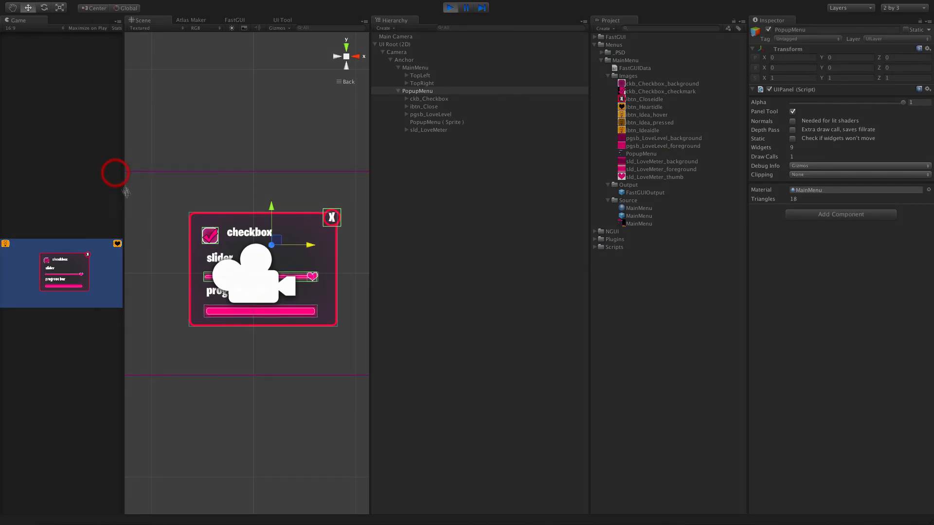
pyautogui.moveTo(124, 207); pyautogui.dragTo(100, 207)
pyautogui.moveTo(99, 311); pyautogui.dragTo(224, 166)
pyautogui.moveTo(20, 20); pyautogui.dragTo(287, 21)
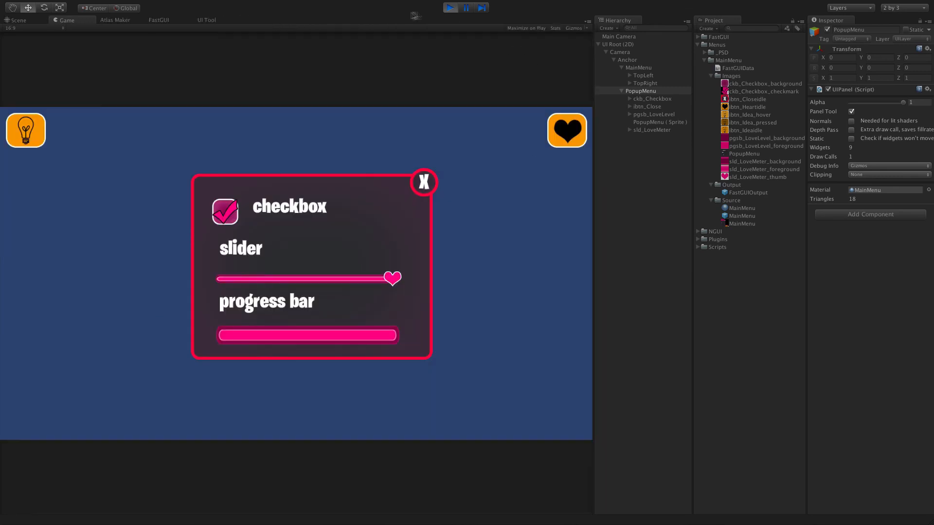
pyautogui.click(451, 8)
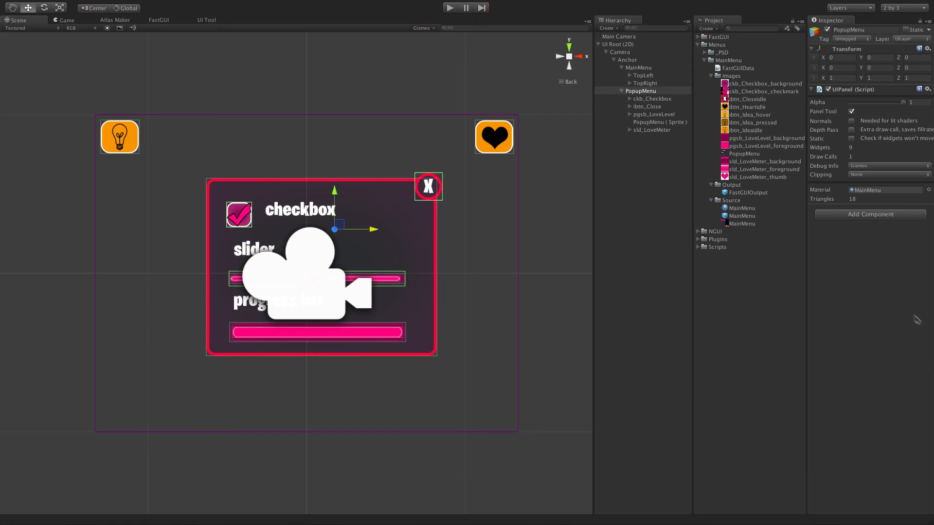
# Attach the PopupMenu script to the PopupMenu panel, with ibtn_Close in its Image Buttons list and PopupMenu as its name
pyautogui.click(699, 247)
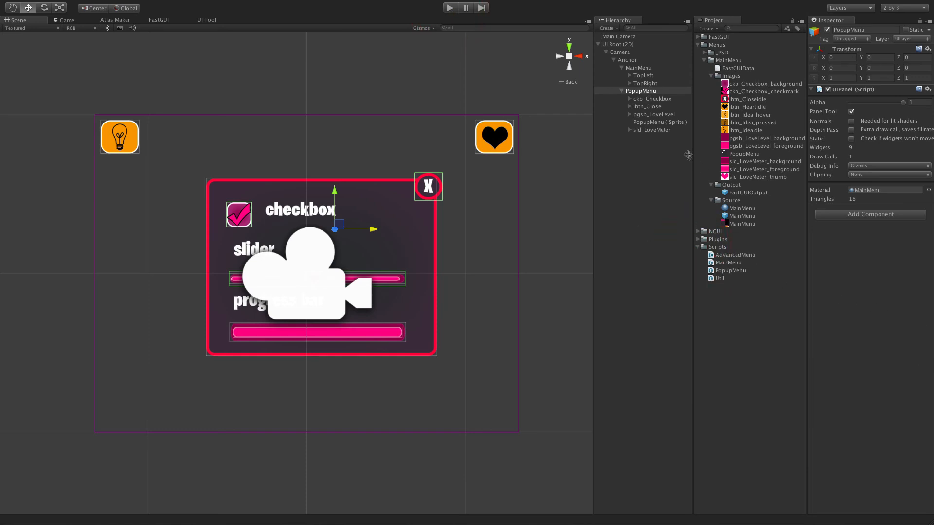
pyautogui.moveTo(743, 275); pyautogui.dragTo(908, 298)
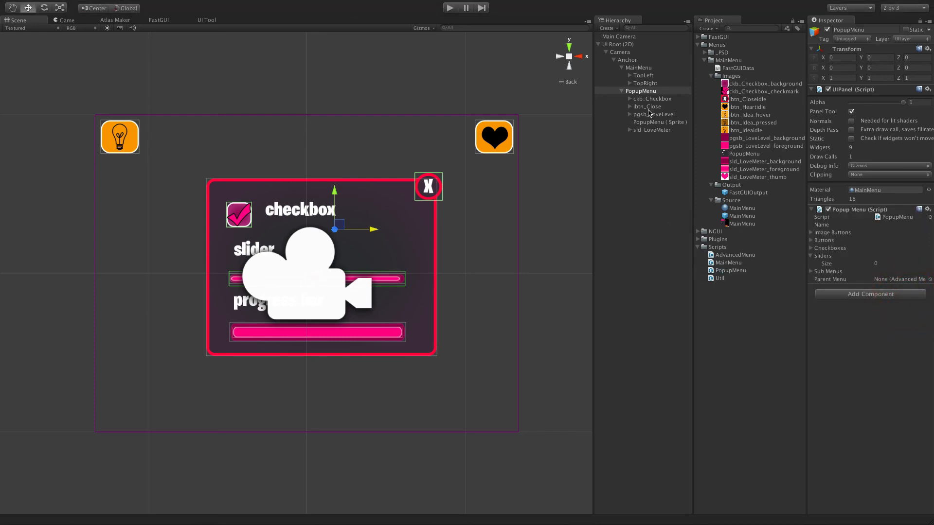
pyautogui.moveTo(649, 110); pyautogui.dragTo(839, 236)
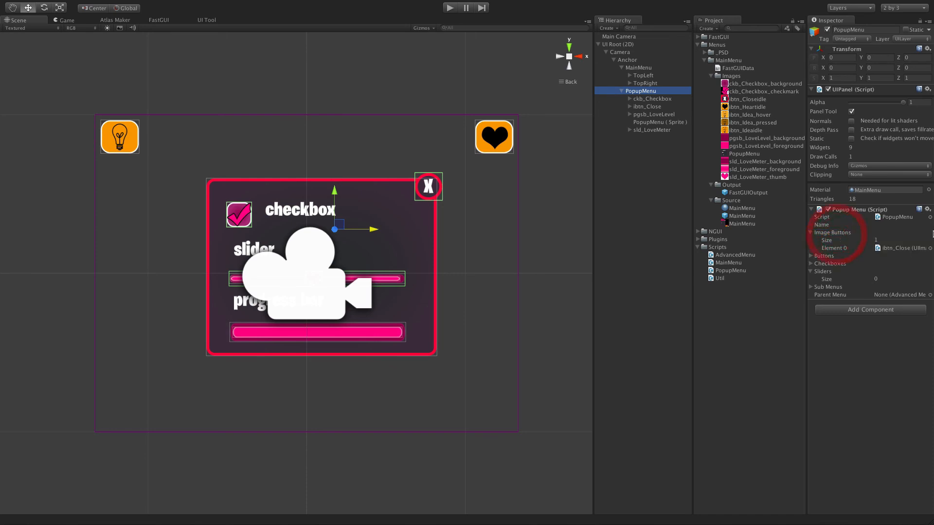
pyautogui.click(905, 224)
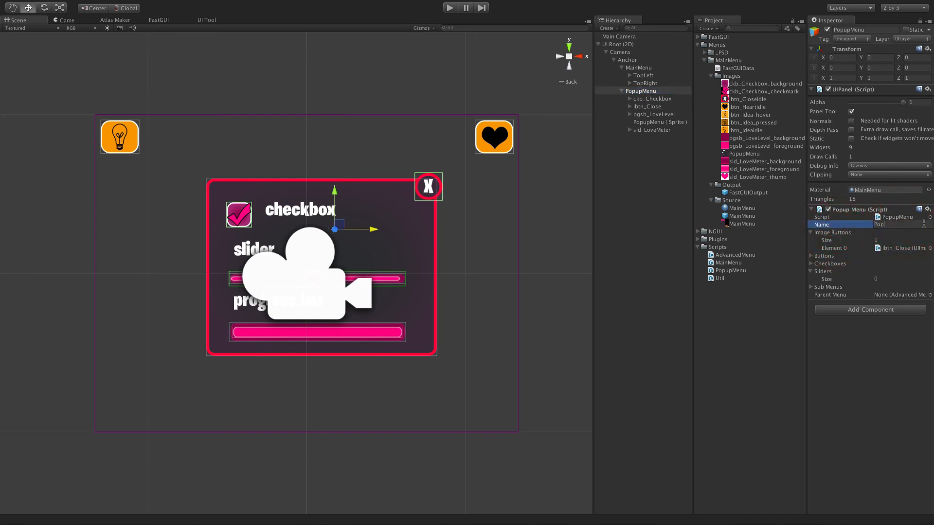
pyautogui.press('Return')
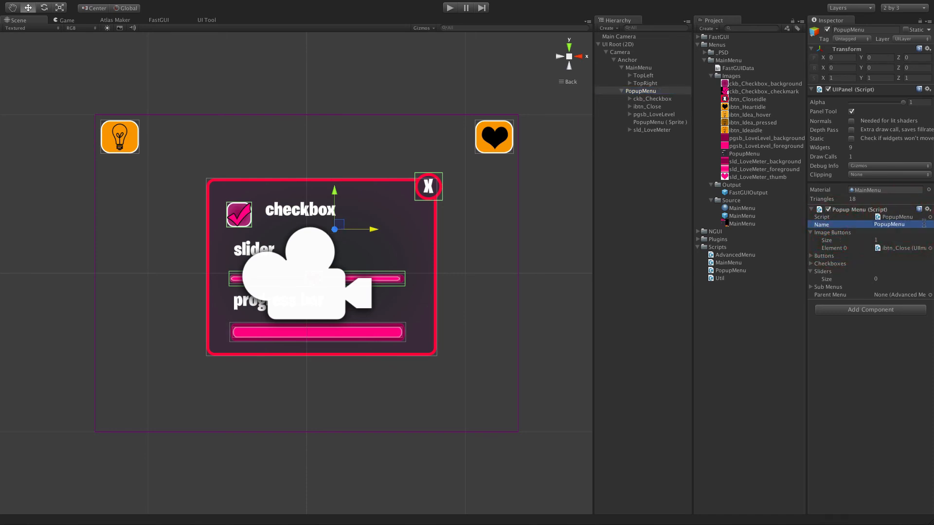
# Attach the MainMenu script to the MainMenu panel and lock the Inspector on that object
pyautogui.click(638, 69)
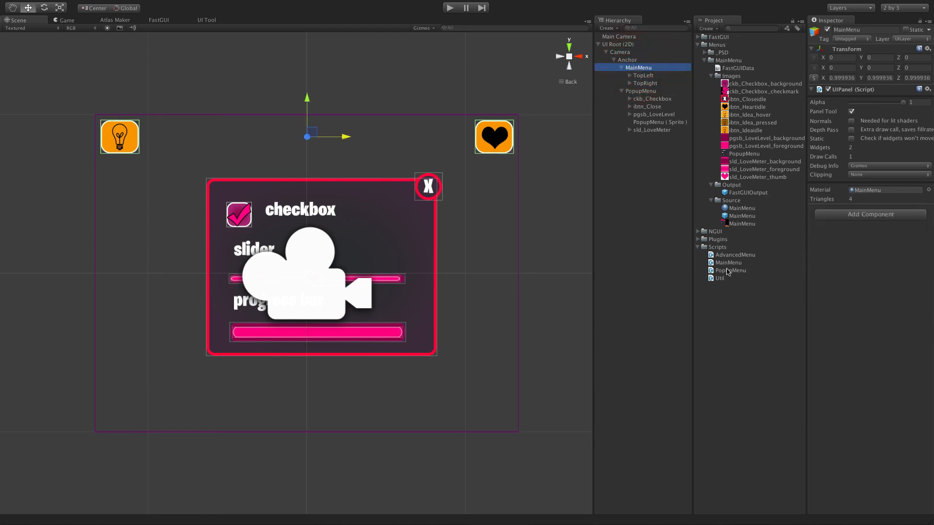
pyautogui.moveTo(728, 265); pyautogui.dragTo(900, 255)
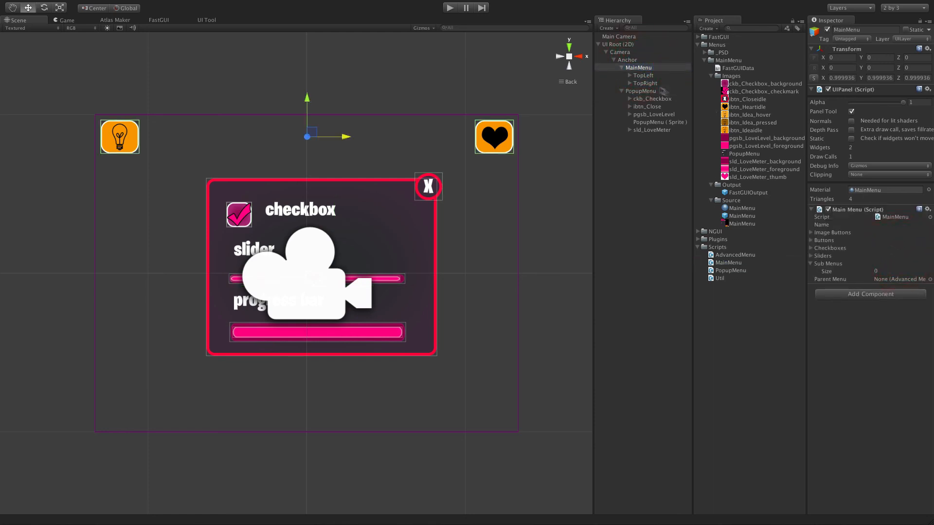
pyautogui.click(920, 21)
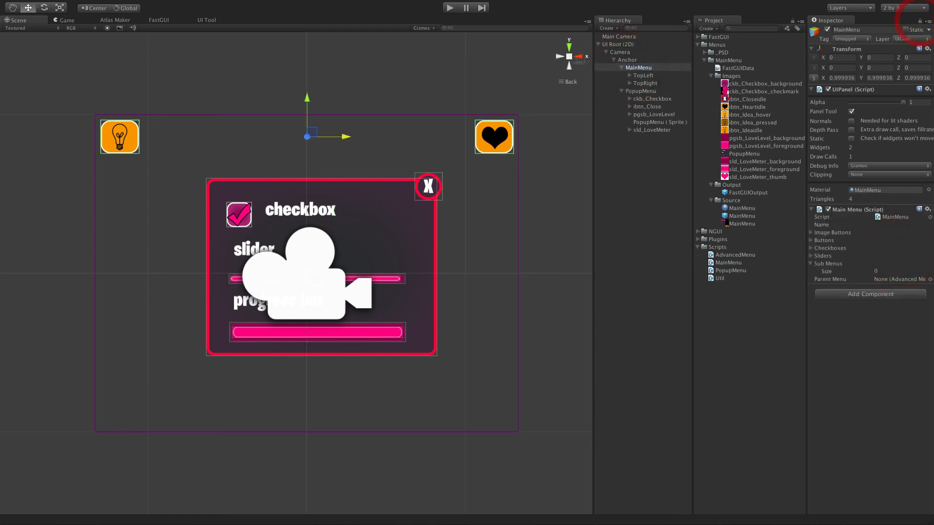
# Add ibtn_Idea and ibtn_Heart together to the Image Buttons list of the MainMenu script
pyautogui.click(630, 83)
pyautogui.click(630, 75)
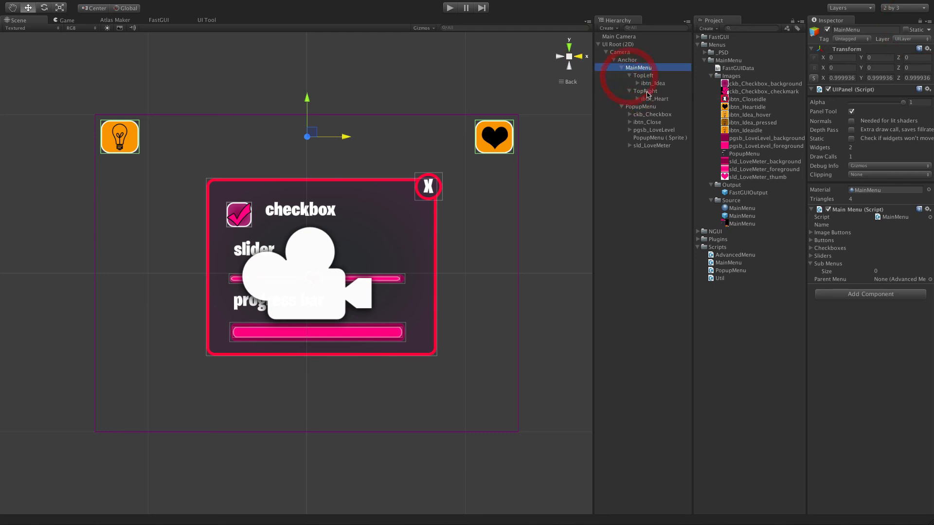
pyautogui.click(654, 99)
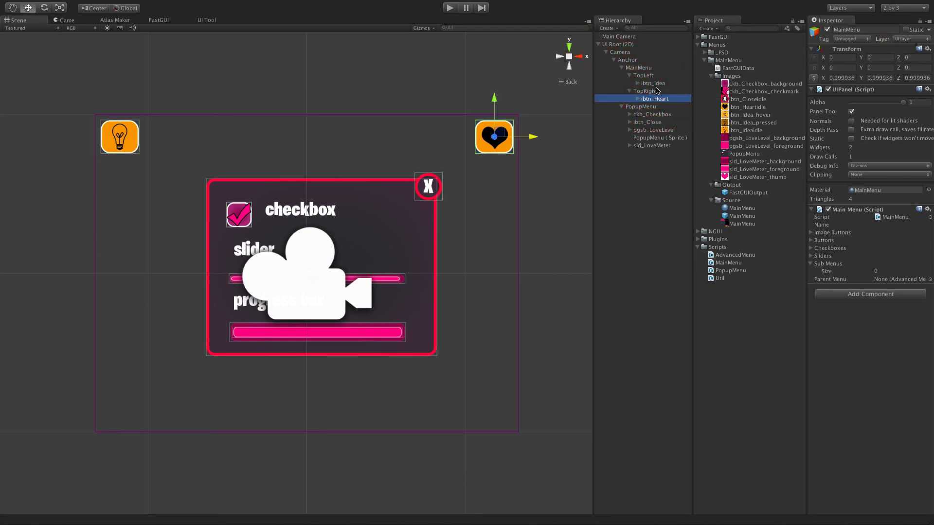
pyautogui.keyDown('super'); pyautogui.click(657, 84); pyautogui.keyUp('super')
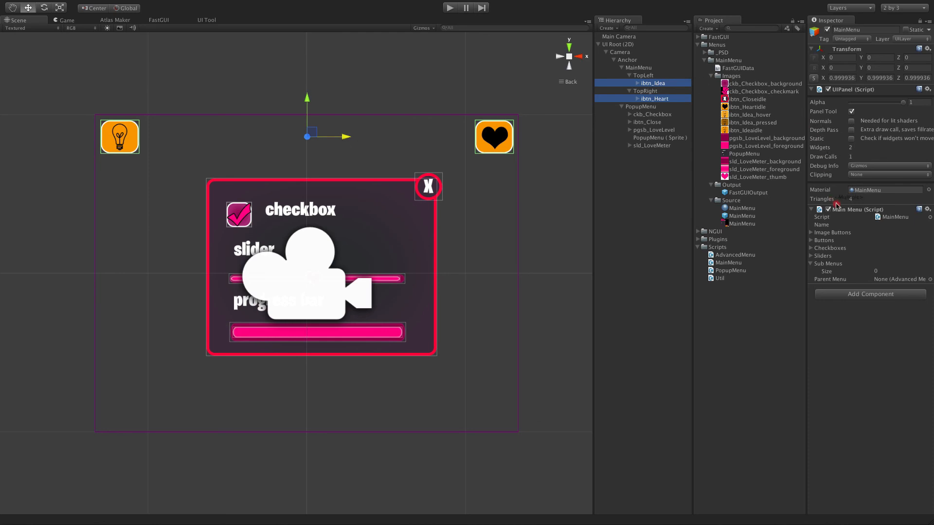
pyautogui.moveTo(836, 205); pyautogui.dragTo(842, 234)
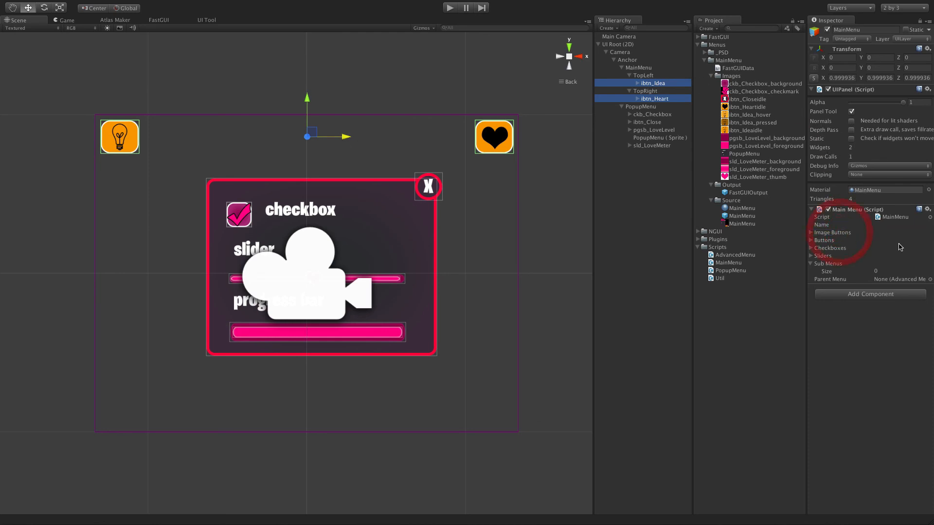
pyautogui.click(811, 233)
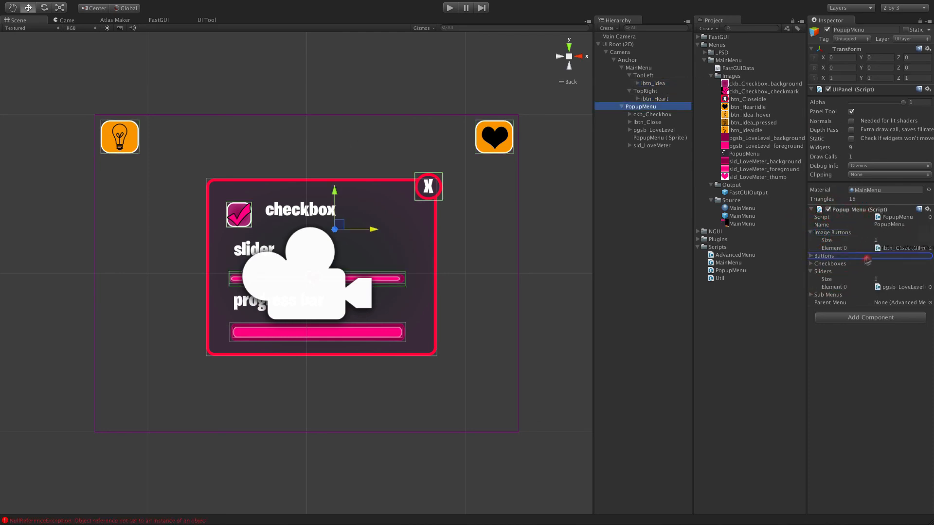
# Add sld_LoveMeter to the Sliders list of the PopupMenu script
pyautogui.moveTo(868, 261); pyautogui.dragTo(847, 272)
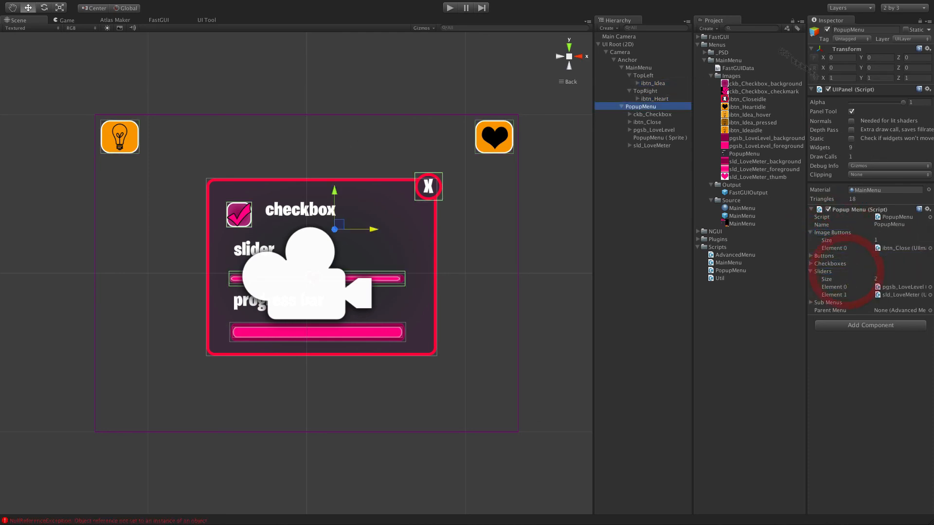
# Run the scene and test opening the popup with the heart button and closing it with its X button, twice
pyautogui.click(450, 9)
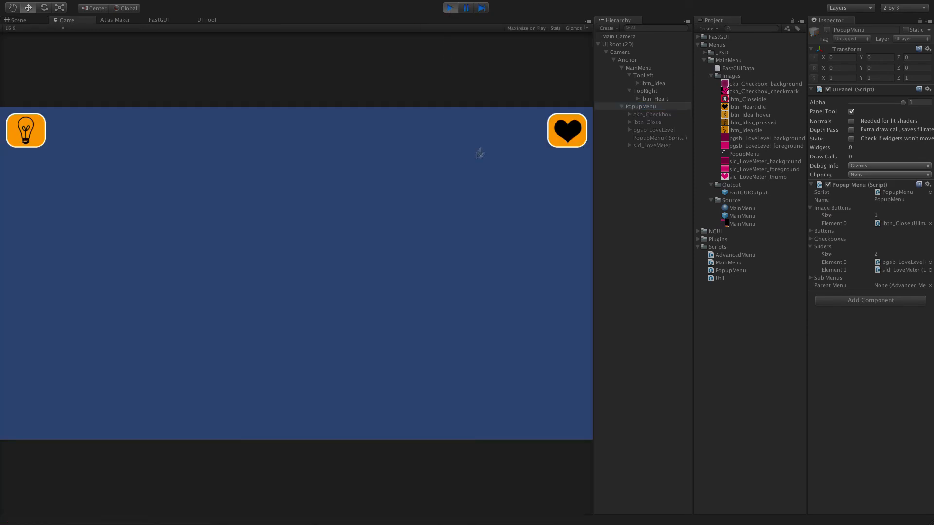
pyautogui.click(562, 132)
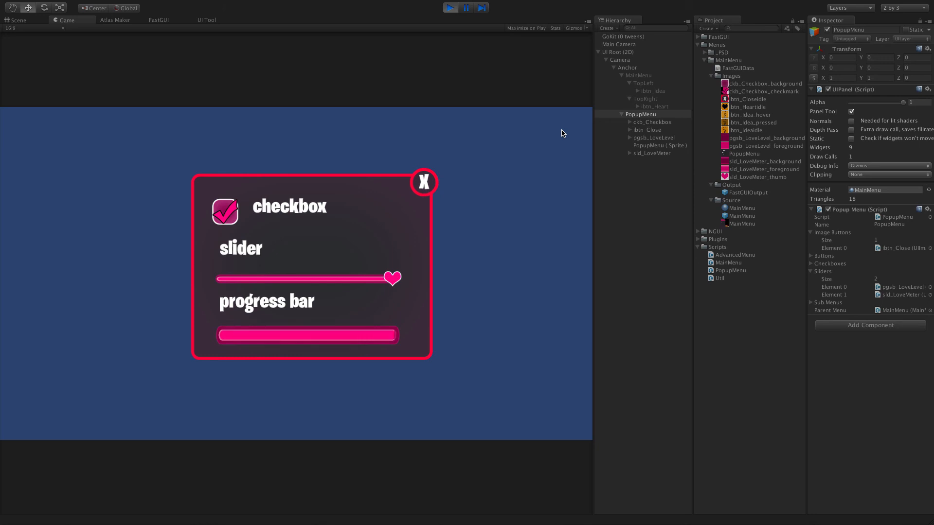
pyautogui.click(429, 189)
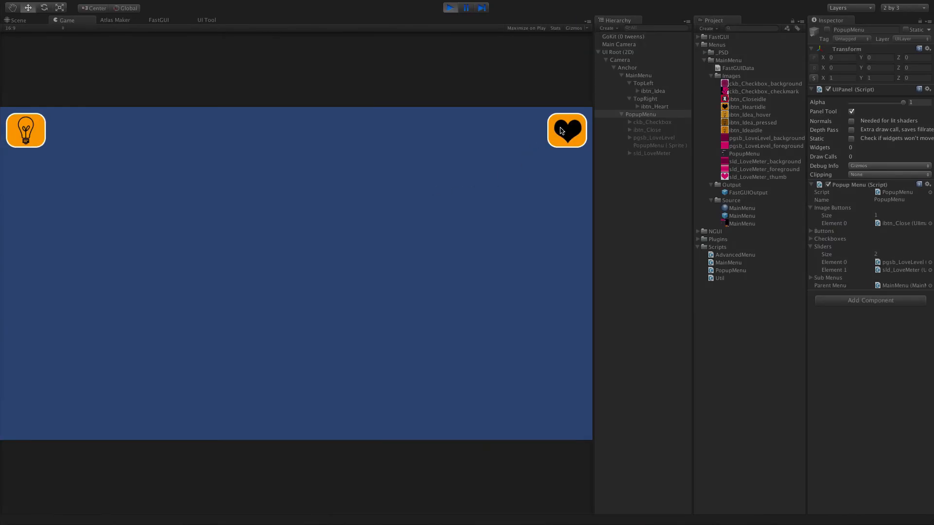
pyautogui.click(562, 131)
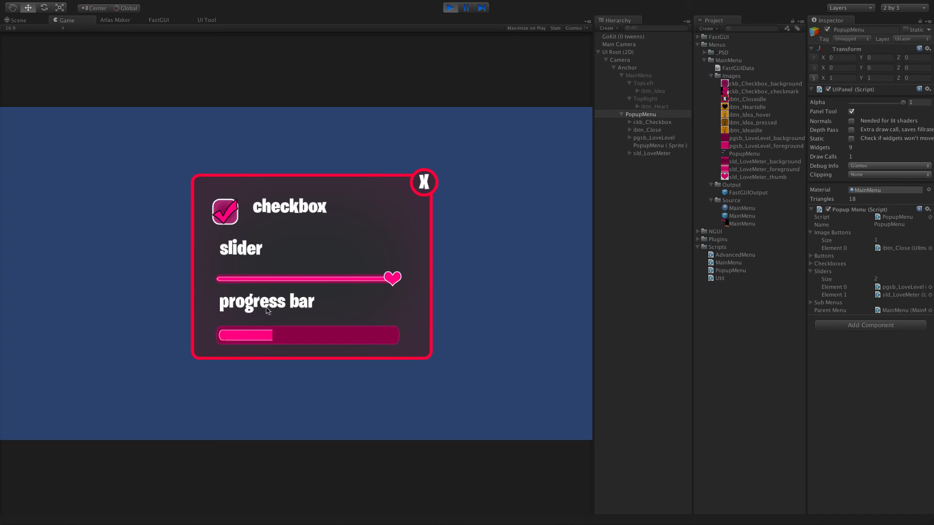
pyautogui.click(423, 183)
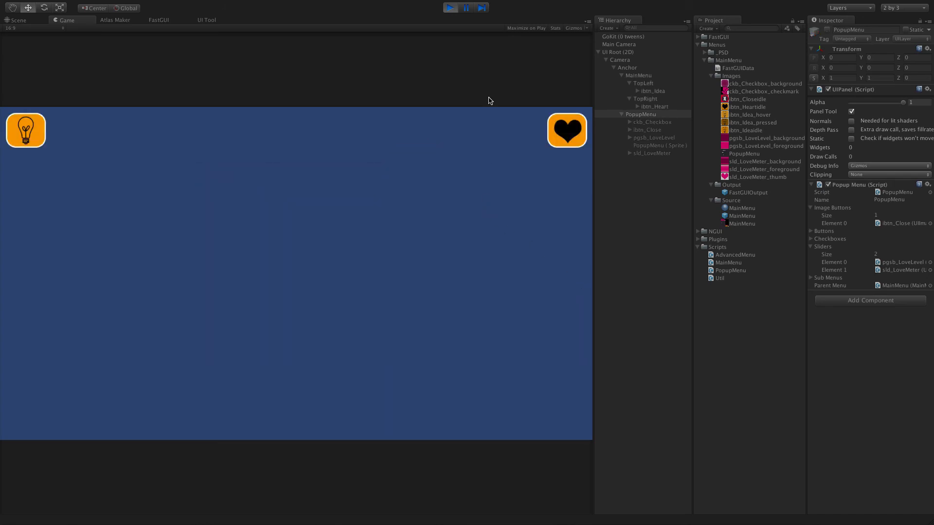
# Switch to Adobe Reader, review the layer-name prefixes for FastGUI widgets in ManualFastGUIv1.2.pdf, and return to Unity
pyautogui.hotkey('ctrl', 'Left')
pyautogui.click(688, 510)
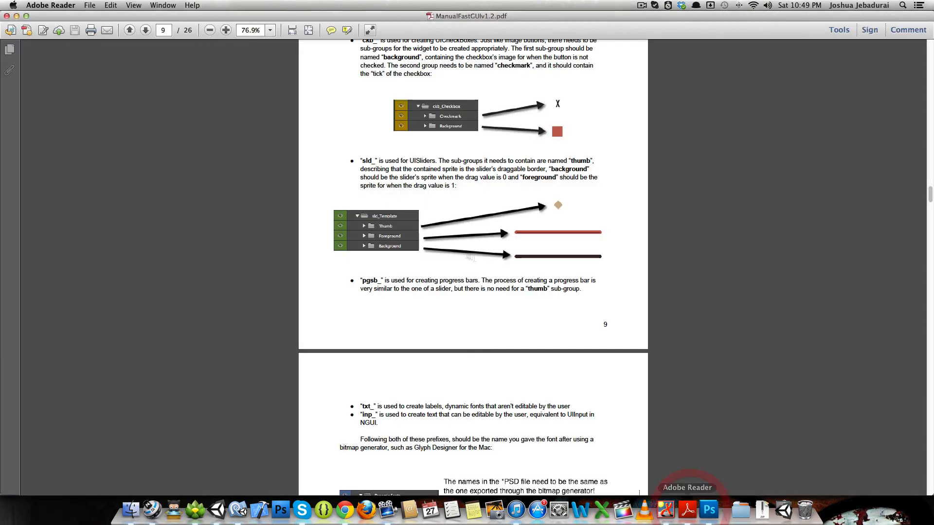
pyautogui.scroll(5, 459, 255)
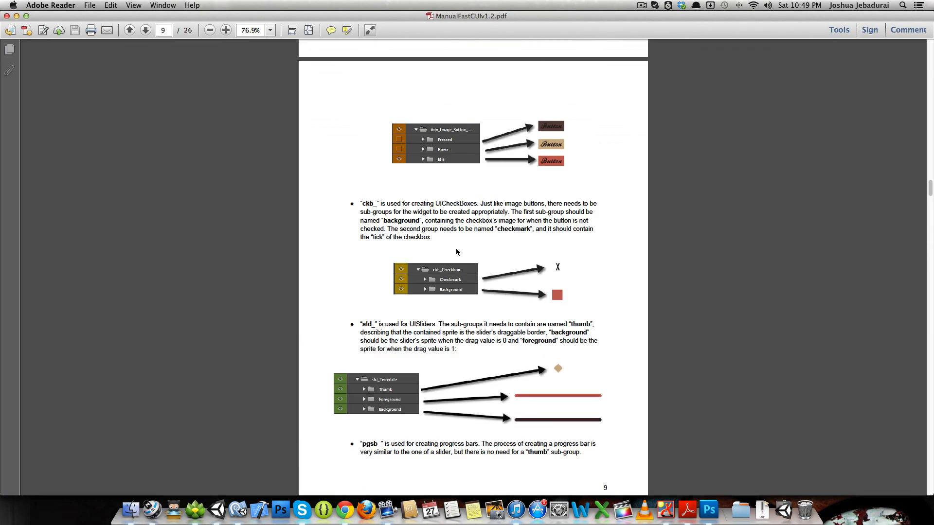
pyautogui.scroll(5, 457, 252)
pyautogui.scroll(-5, 393, 179)
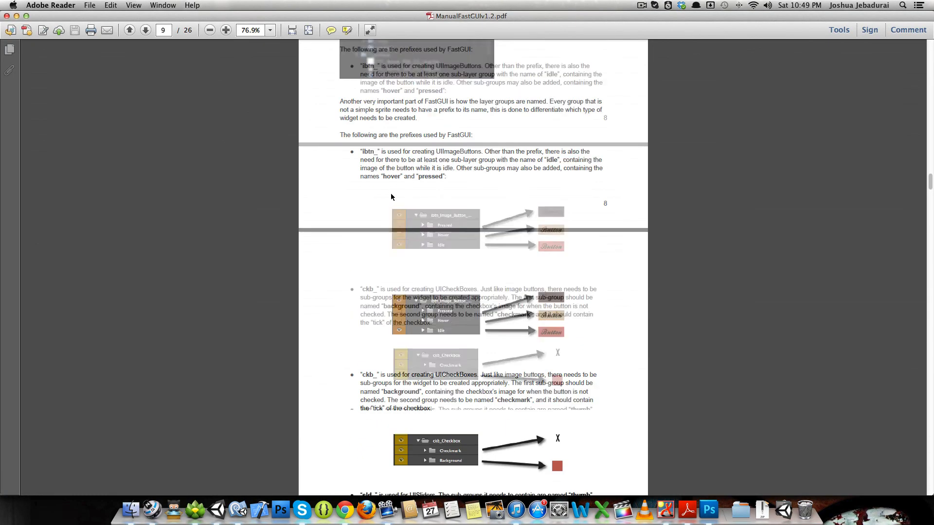
pyautogui.scroll(-2, 412, 255)
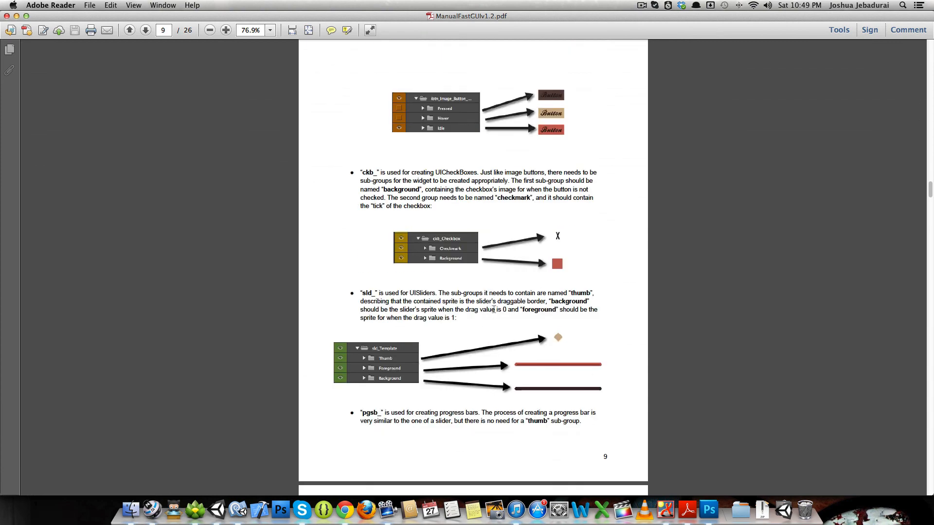
pyautogui.scroll(-5, 490, 311)
pyautogui.scroll(-4, 400, 262)
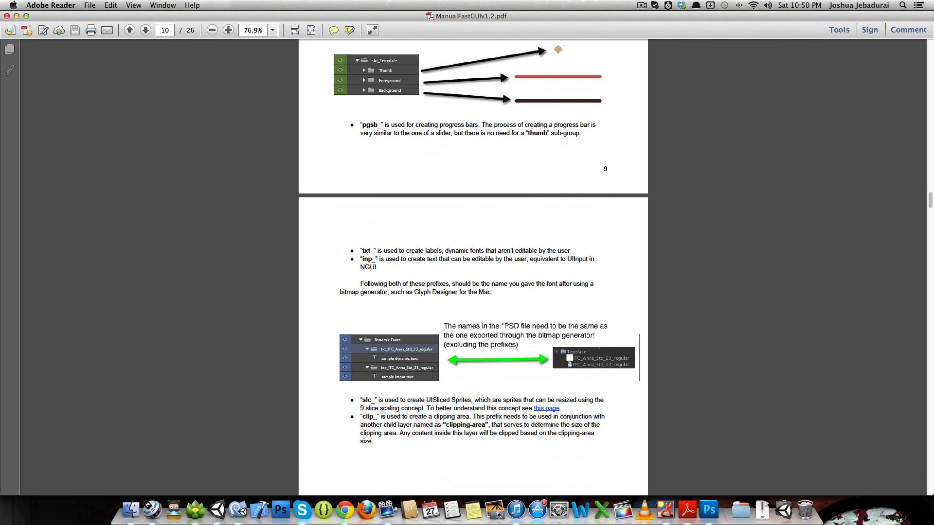
pyautogui.hotkey('ctrl', 'Right')
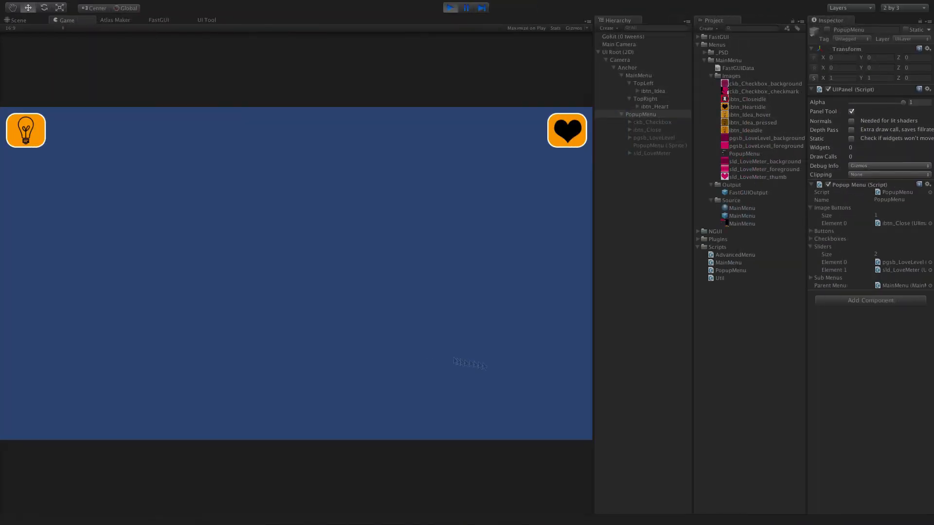
# Narrow the Game view to give the Hierarchy more room and inspect the PopupMenu image's import settings
pyautogui.moveTo(594, 172); pyautogui.dragTo(442, 174)
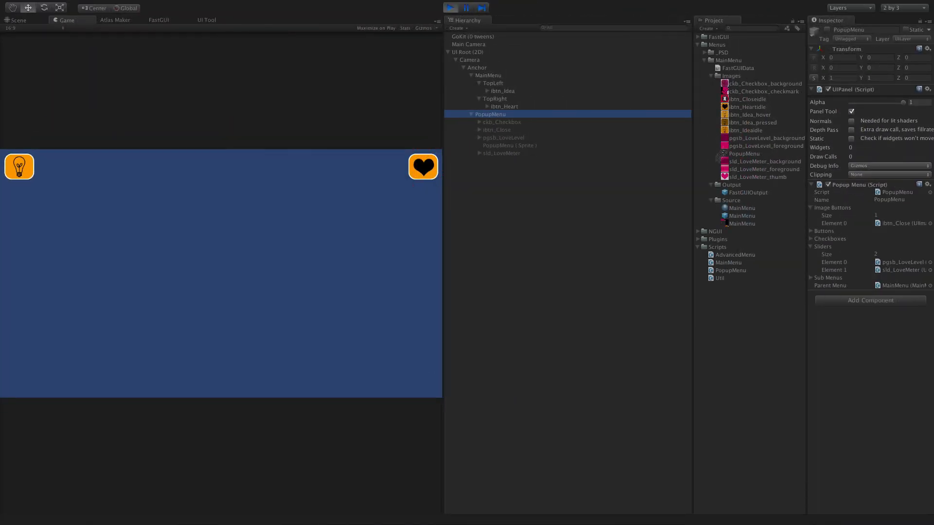
pyautogui.click(744, 155)
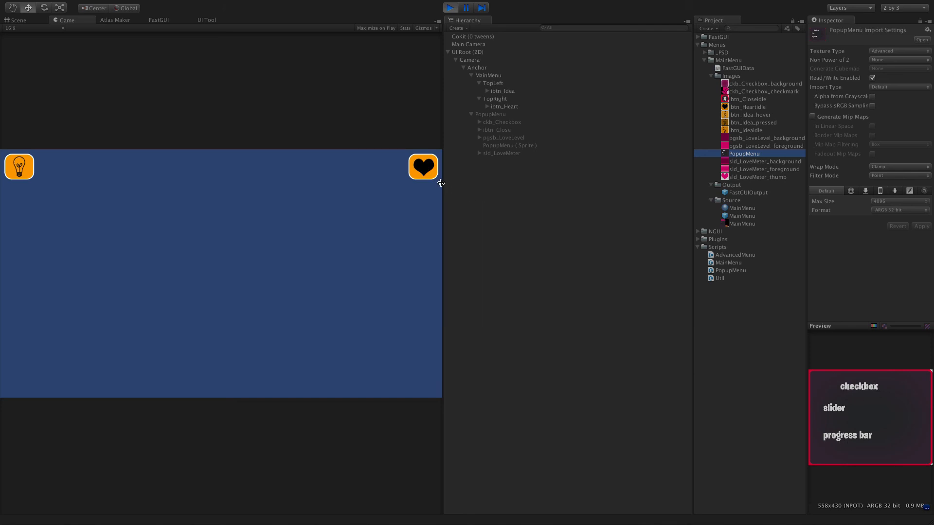
pyautogui.moveTo(441, 182); pyautogui.dragTo(371, 197)
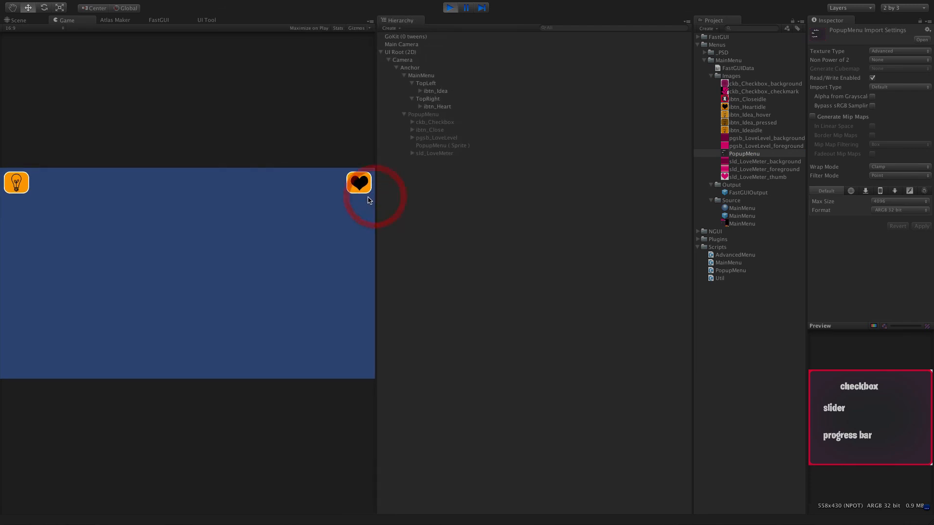
# Open the popup with the heart button in the running scene and test the slider by lowering it to about two thirds
pyautogui.click(359, 187)
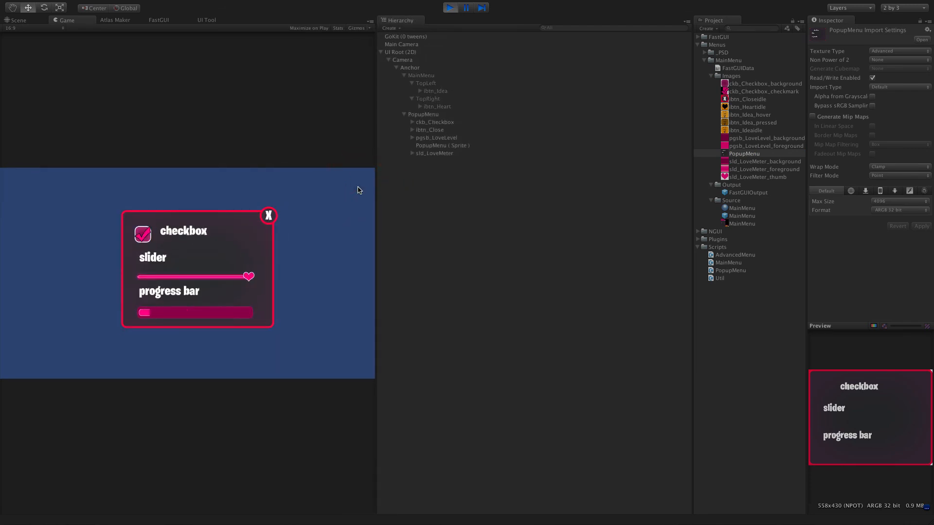
pyautogui.moveTo(249, 277); pyautogui.dragTo(219, 277)
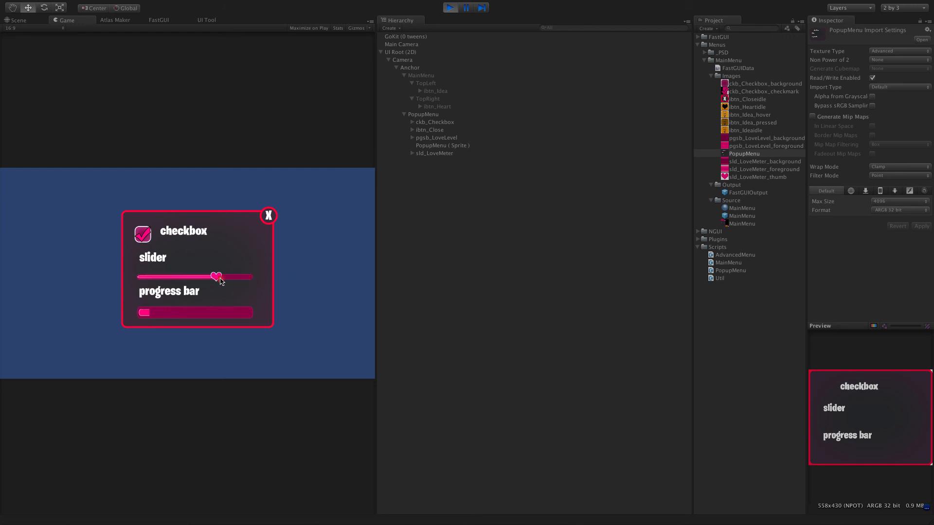